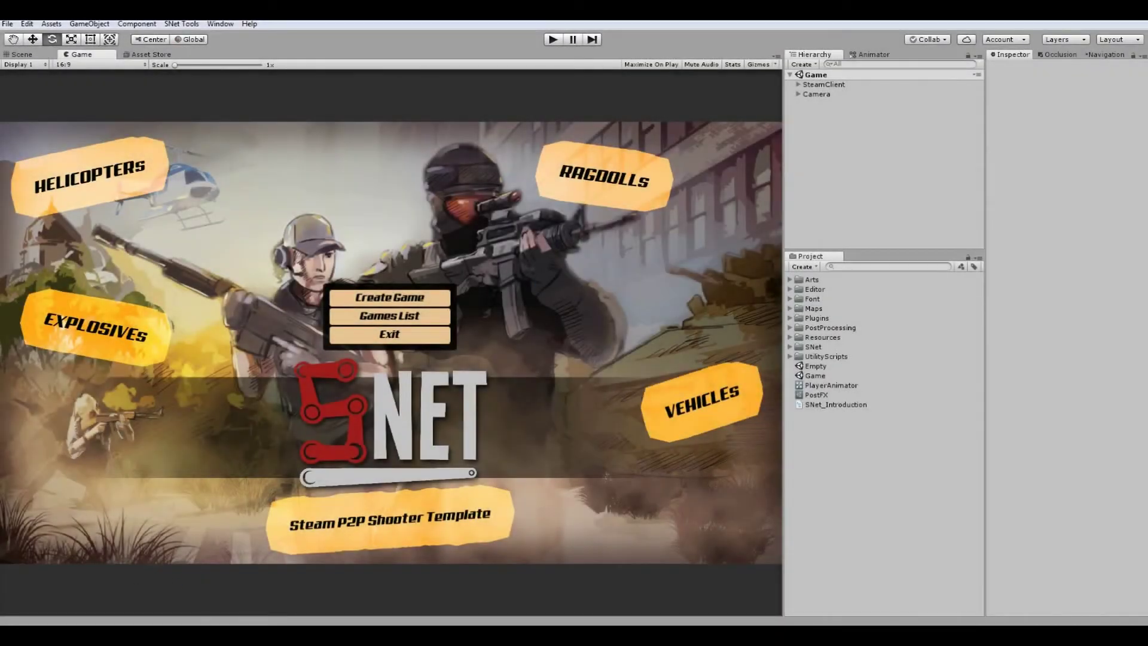
# Switch from the Unity editor to Adobe Fuse CC's Assemble head library.
pyautogui.click(206, 573)
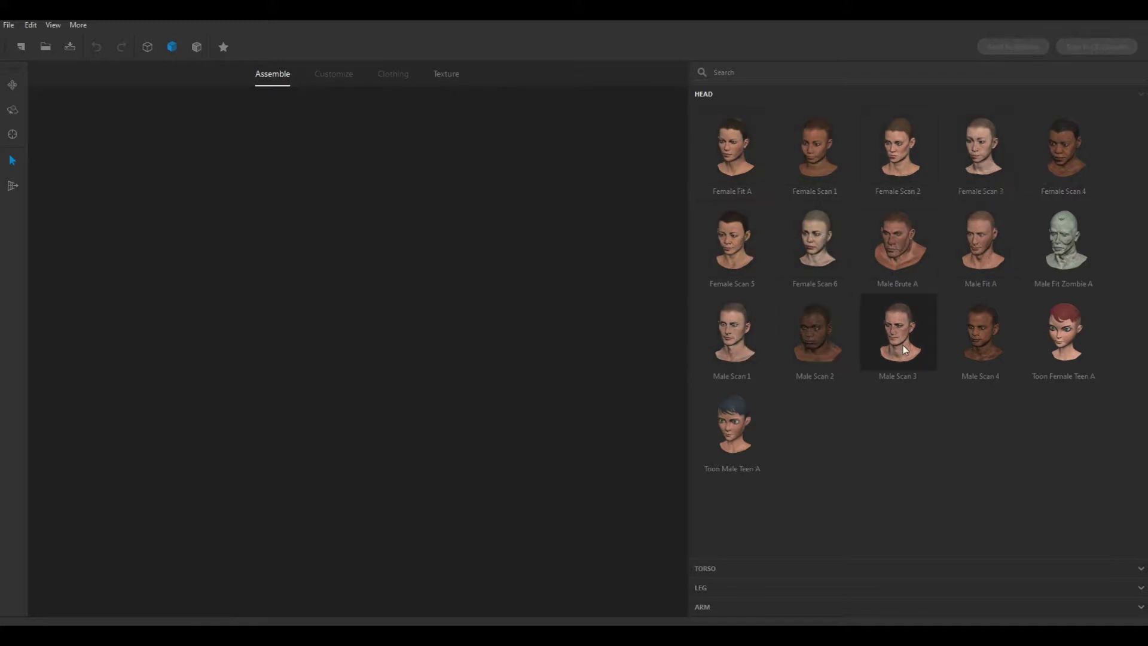
# Build a male body from a scan head, torso, legs and arms, then go to Clothing.
pyautogui.click(742, 337)
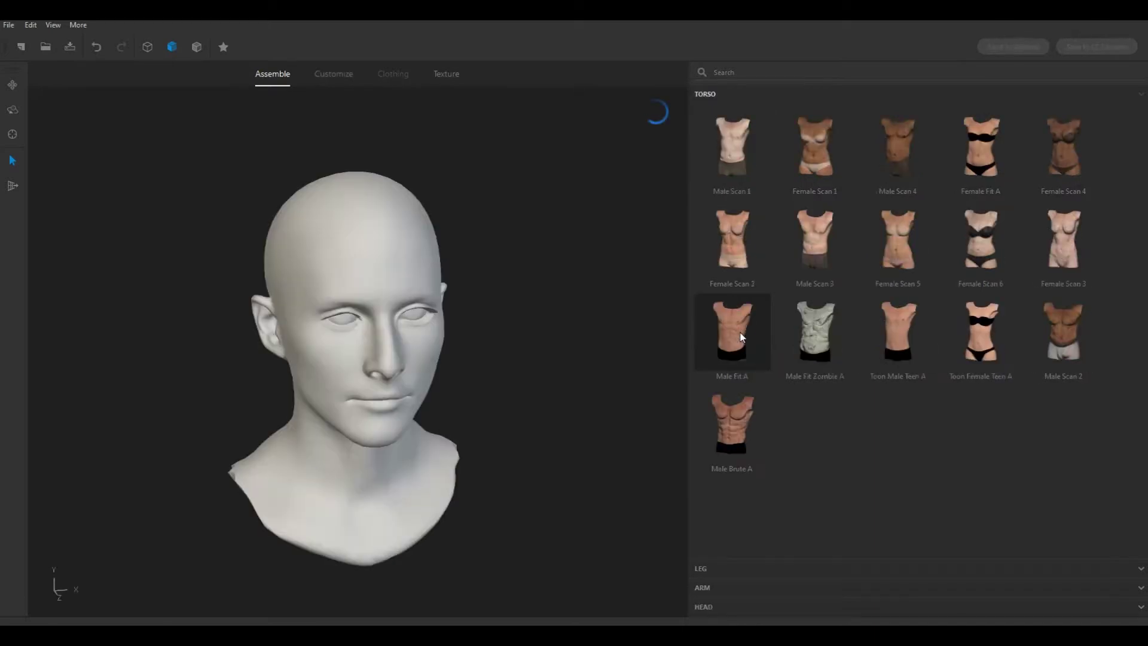
pyautogui.click(741, 155)
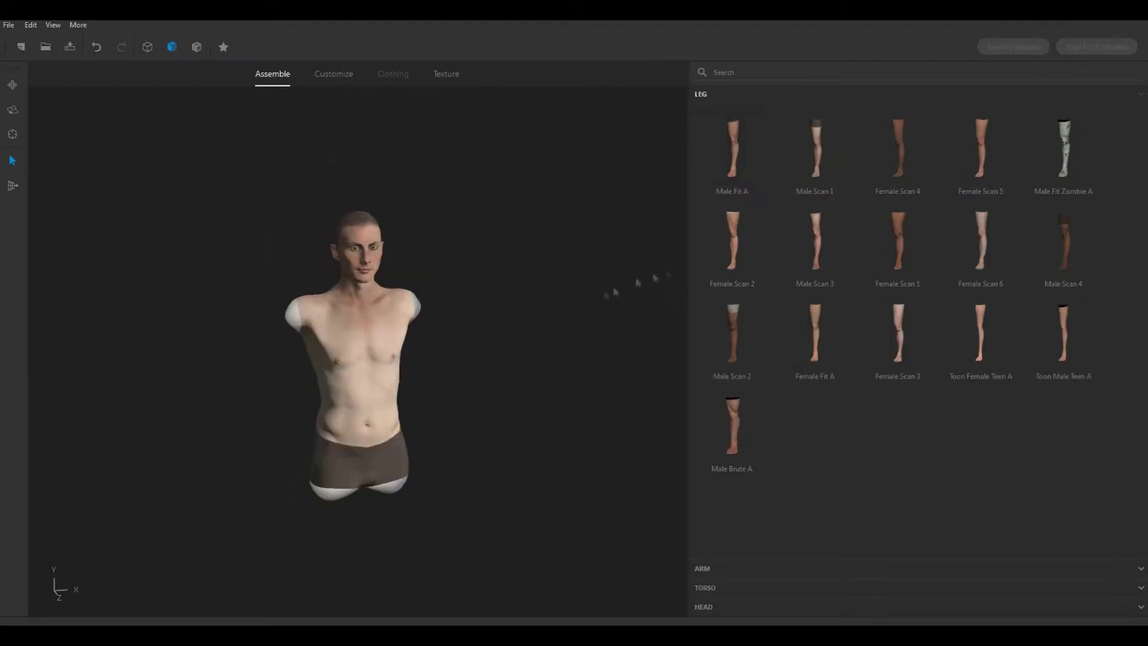
pyautogui.click(817, 153)
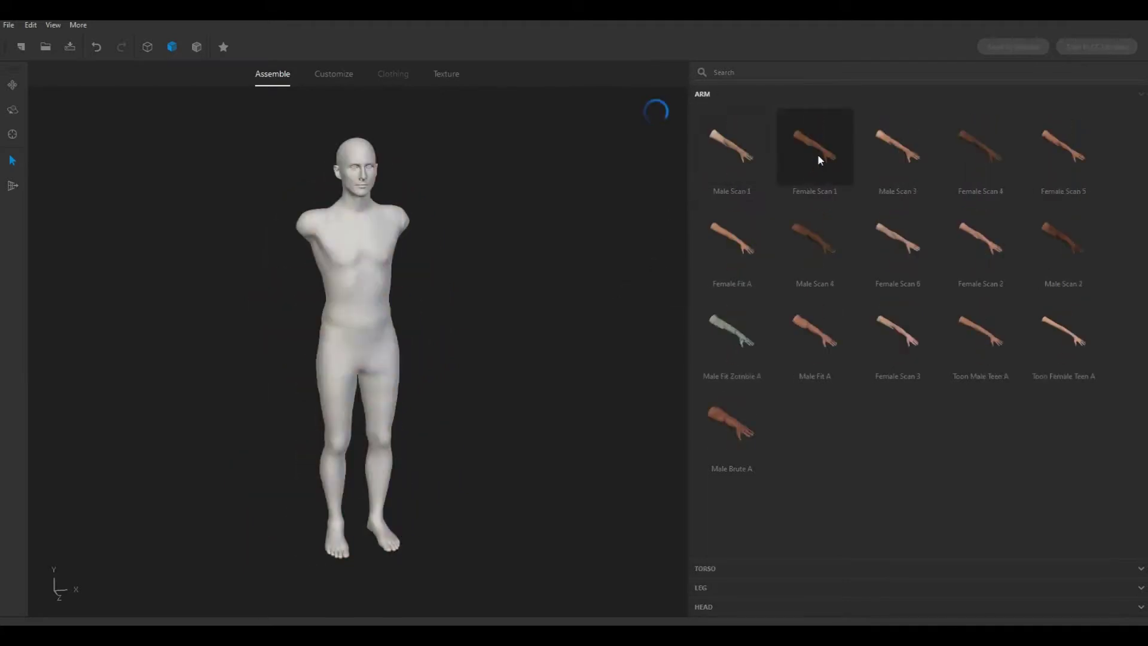
pyautogui.click(755, 147)
pyautogui.click(333, 74)
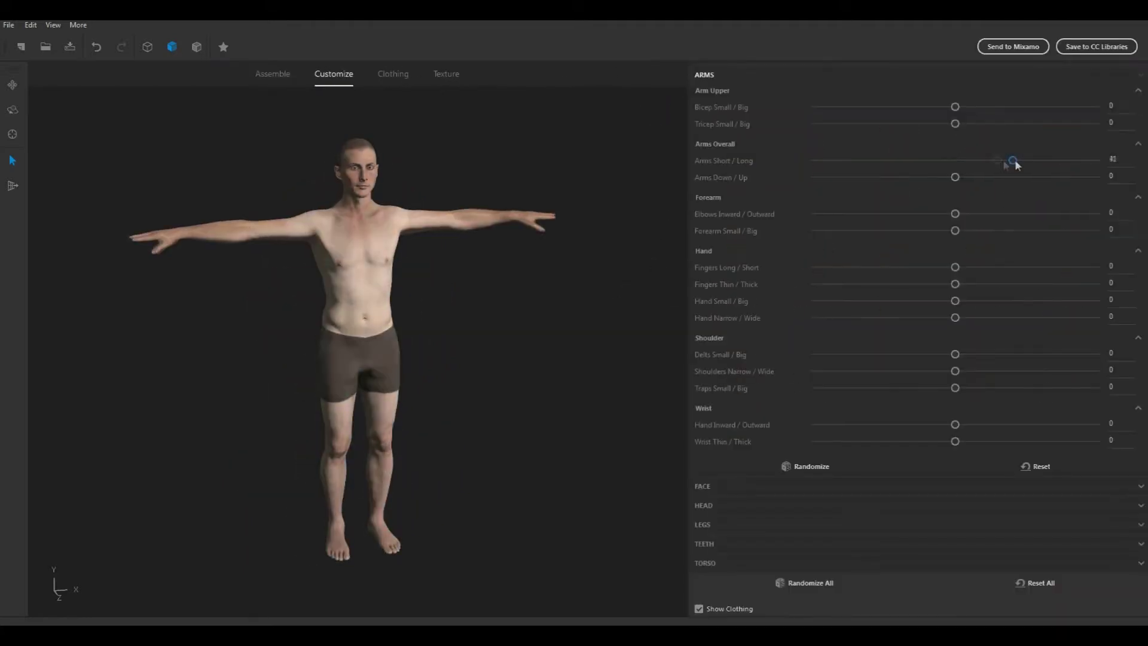
pyautogui.click(397, 75)
pyautogui.scroll(-3, 979, 339)
# Put the Moto Jacket Closed on the character and rotate to check it.
pyautogui.click(733, 333)
pyautogui.moveTo(471, 265); pyautogui.dragTo(841, 270)
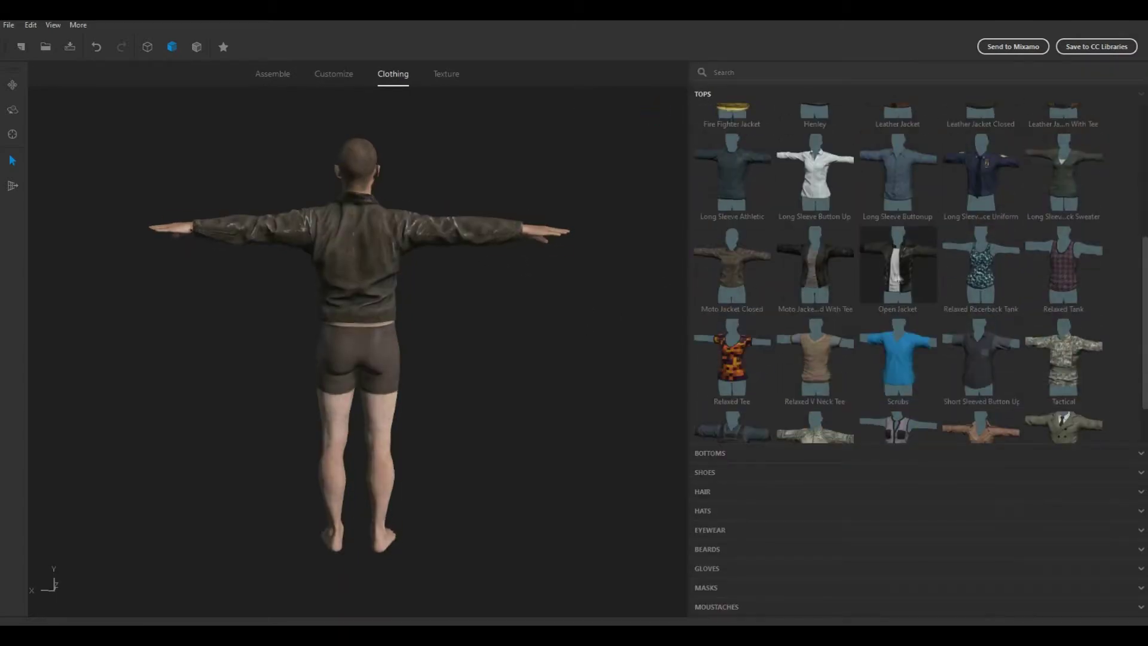
pyautogui.moveTo(628, 275); pyautogui.dragTo(251, 281)
pyautogui.scroll(-1, 874, 263)
# Dress the character in Firefighter Boots and Tailored Short instead of dress pants.
pyautogui.click(873, 453)
pyautogui.scroll(-2, 973, 307)
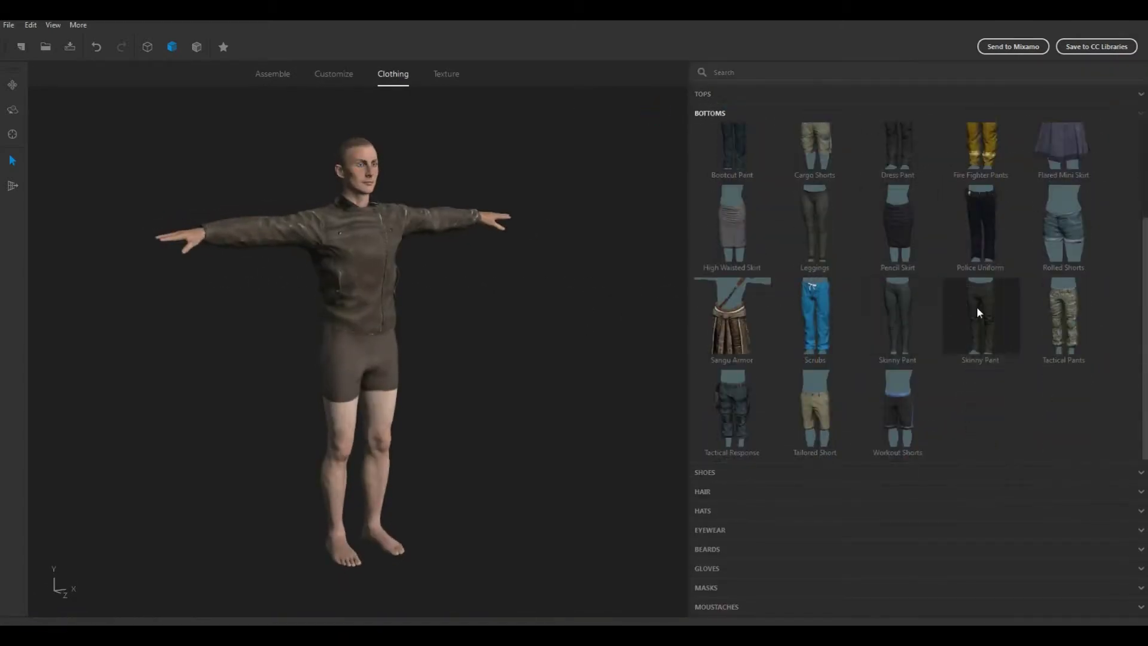
pyautogui.scroll(1, 974, 308)
pyautogui.click(936, 250)
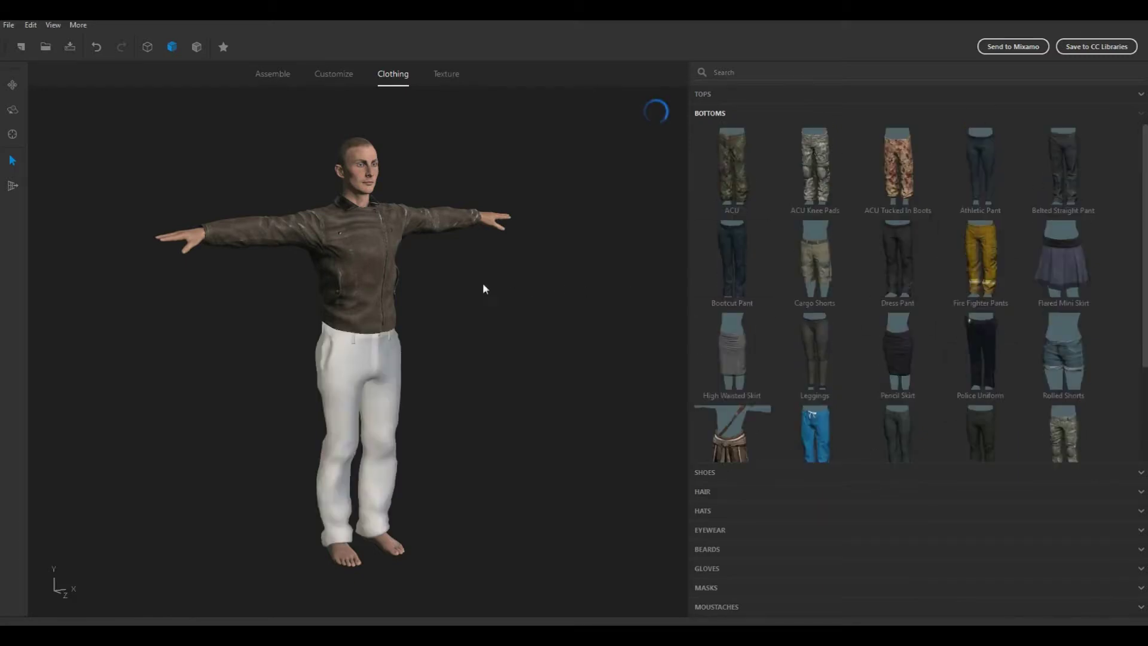
pyautogui.moveTo(482, 287); pyautogui.dragTo(843, 290)
pyautogui.click(769, 473)
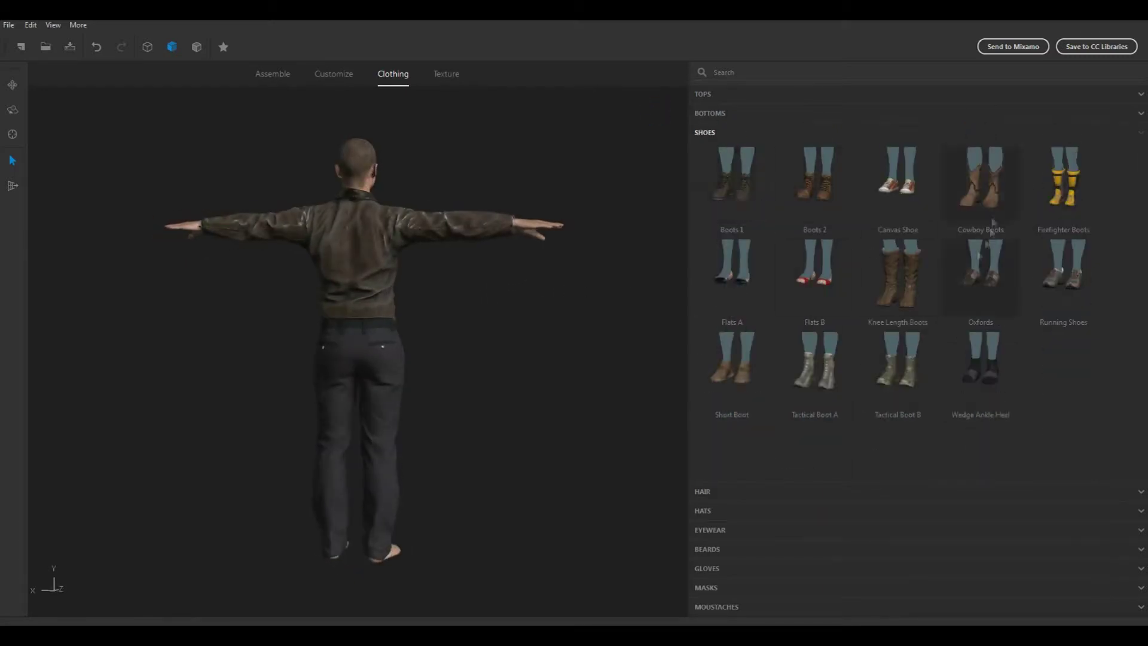
pyautogui.click(1064, 179)
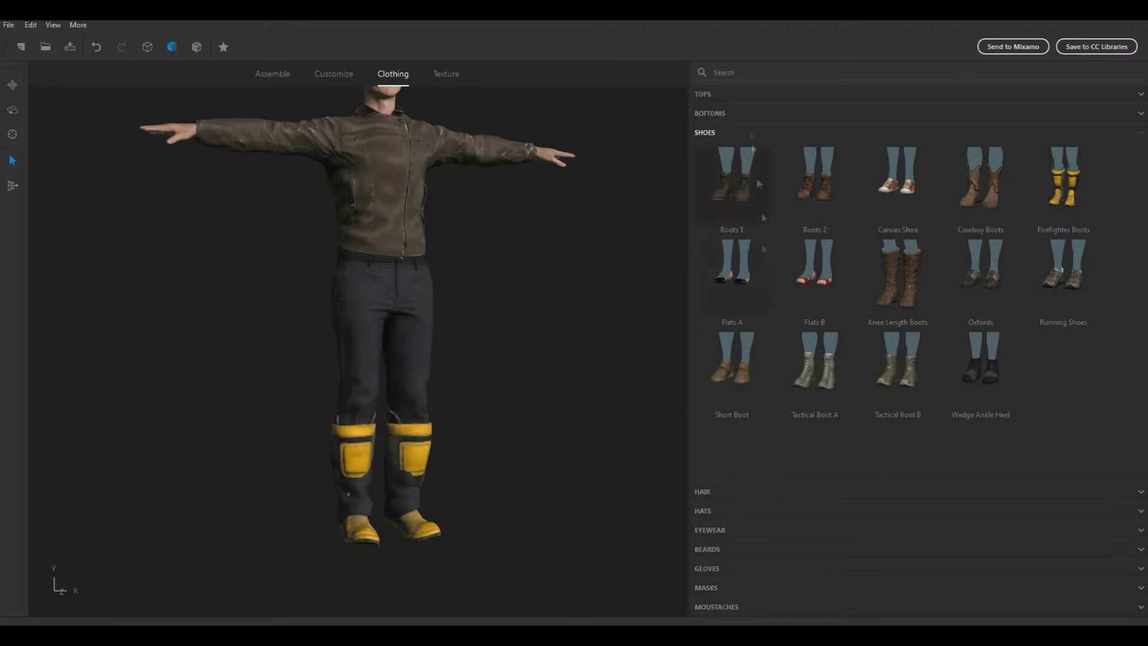
pyautogui.click(710, 113)
pyautogui.click(833, 397)
pyautogui.moveTo(586, 302); pyautogui.dragTo(382, 316)
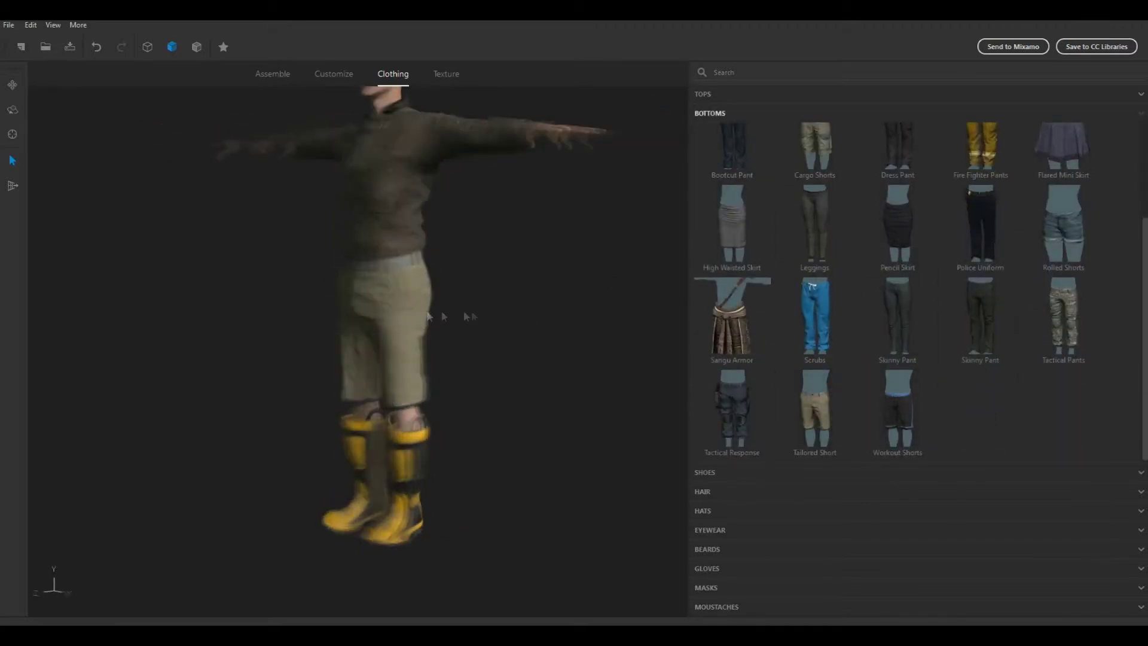
# Add hair, an Alpha Chin Strap beard, Fingerless Gloves and a moustache.
pyautogui.click(745, 491)
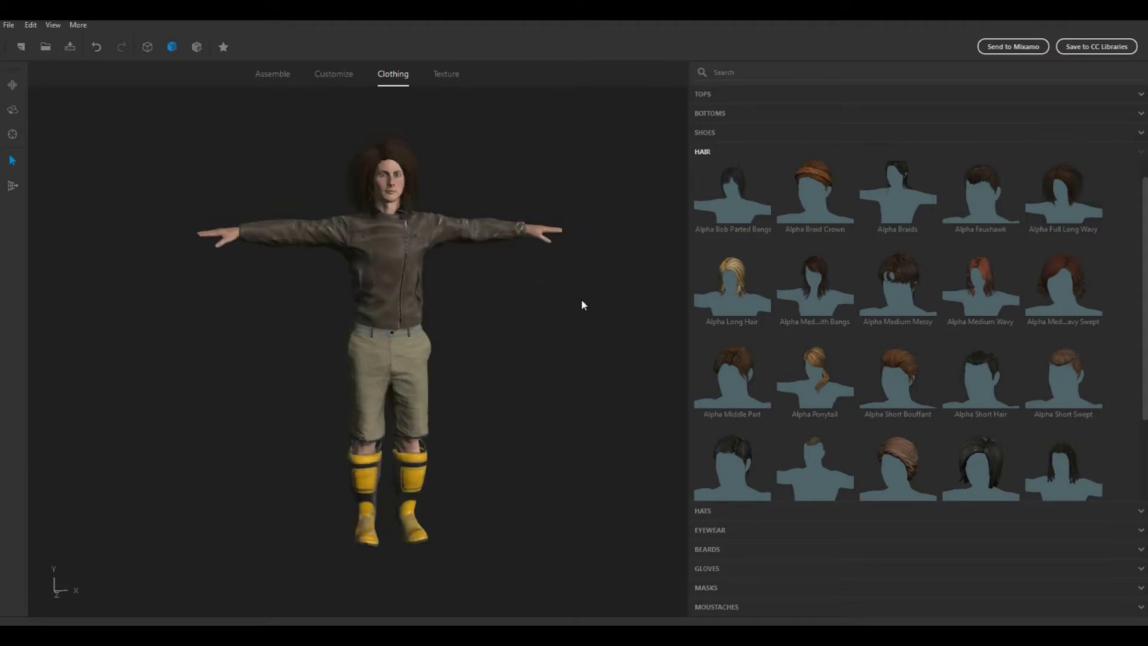
pyautogui.click(757, 530)
pyautogui.click(782, 550)
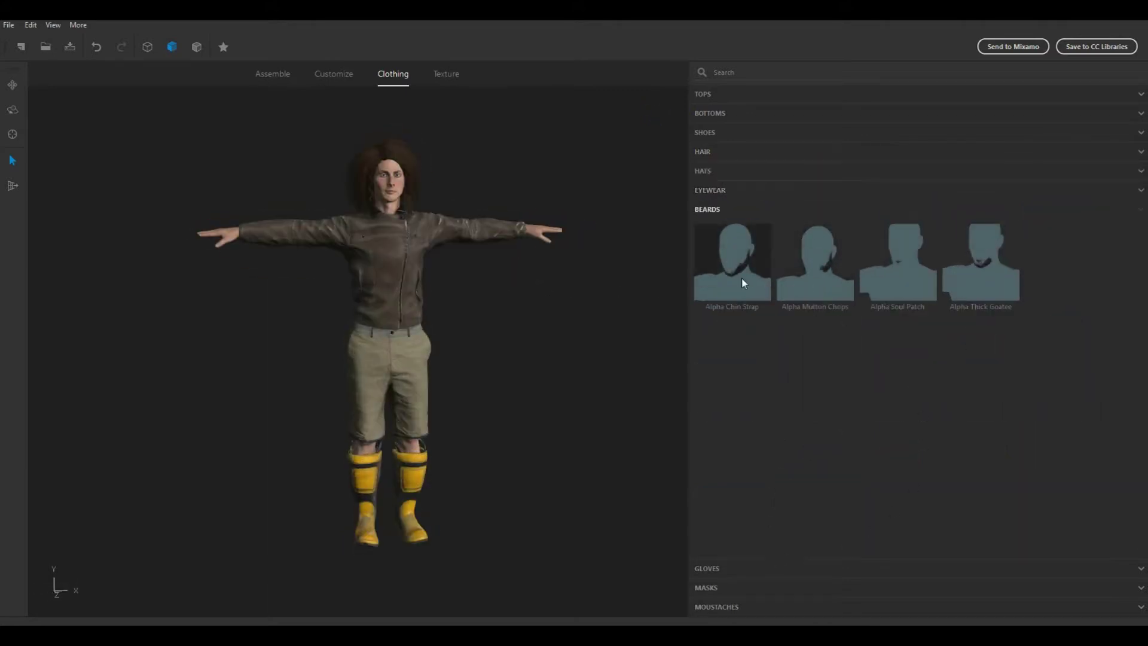
pyautogui.click(745, 282)
pyautogui.click(756, 569)
pyautogui.click(815, 281)
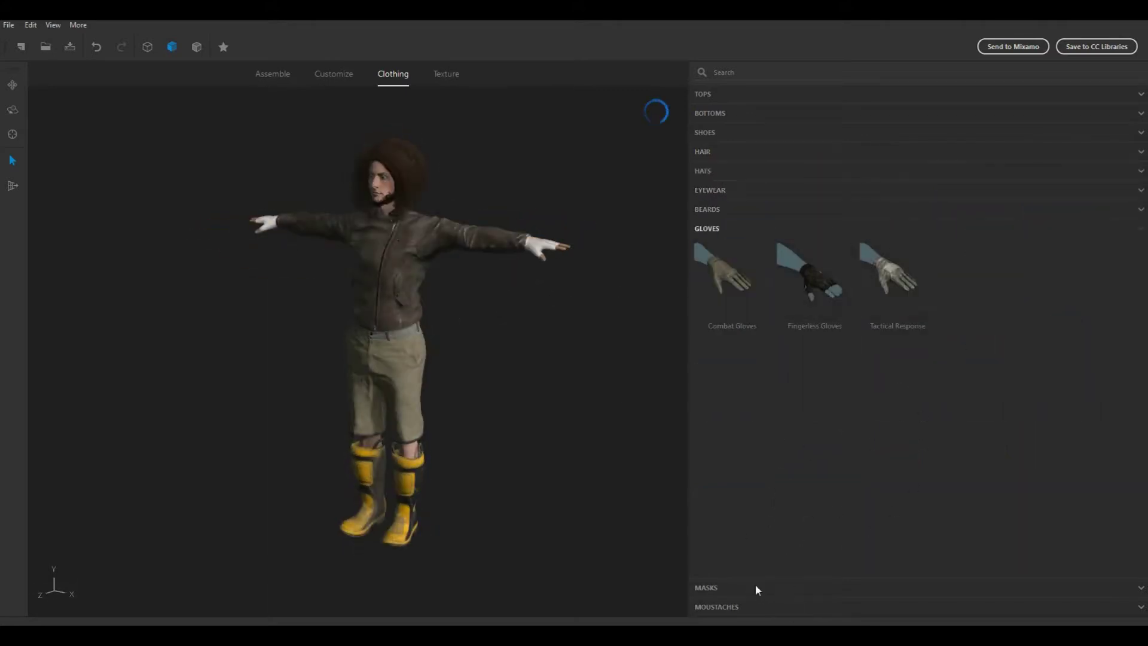
pyautogui.click(757, 587)
pyautogui.click(757, 606)
pyautogui.click(900, 323)
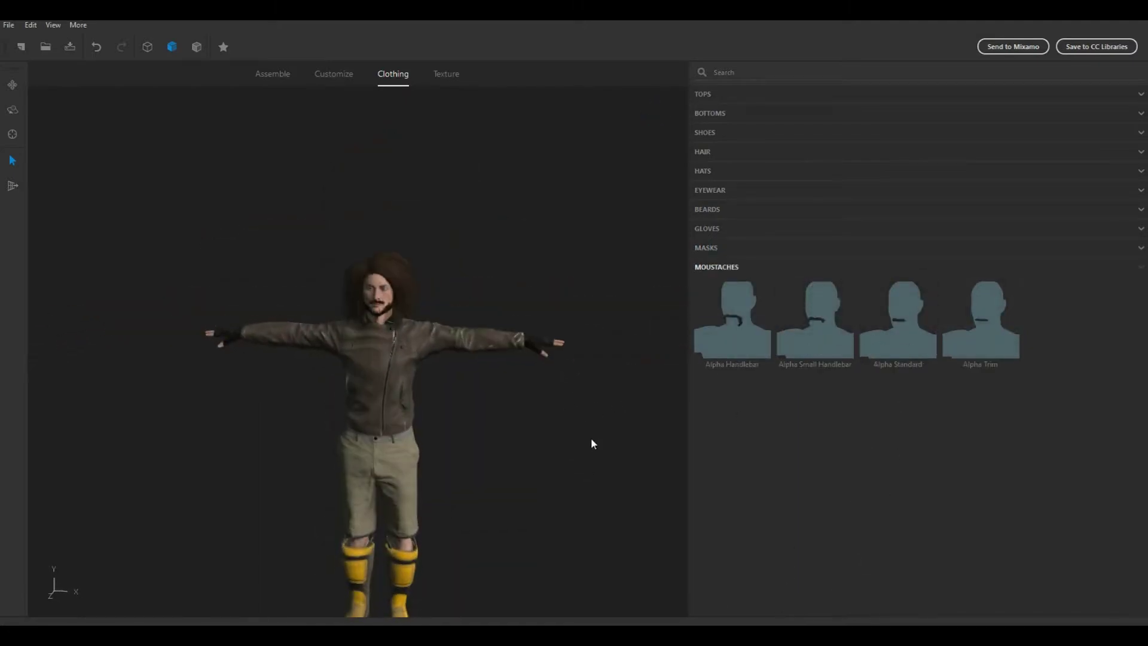
pyautogui.moveTo(556, 409)
pyautogui.mouseDown()
pyautogui.moveTo(172, 397)
pyautogui.moveTo(121, 376)
pyautogui.moveTo(538, 372)
pyautogui.moveTo(488, 412)
pyautogui.mouseUp()
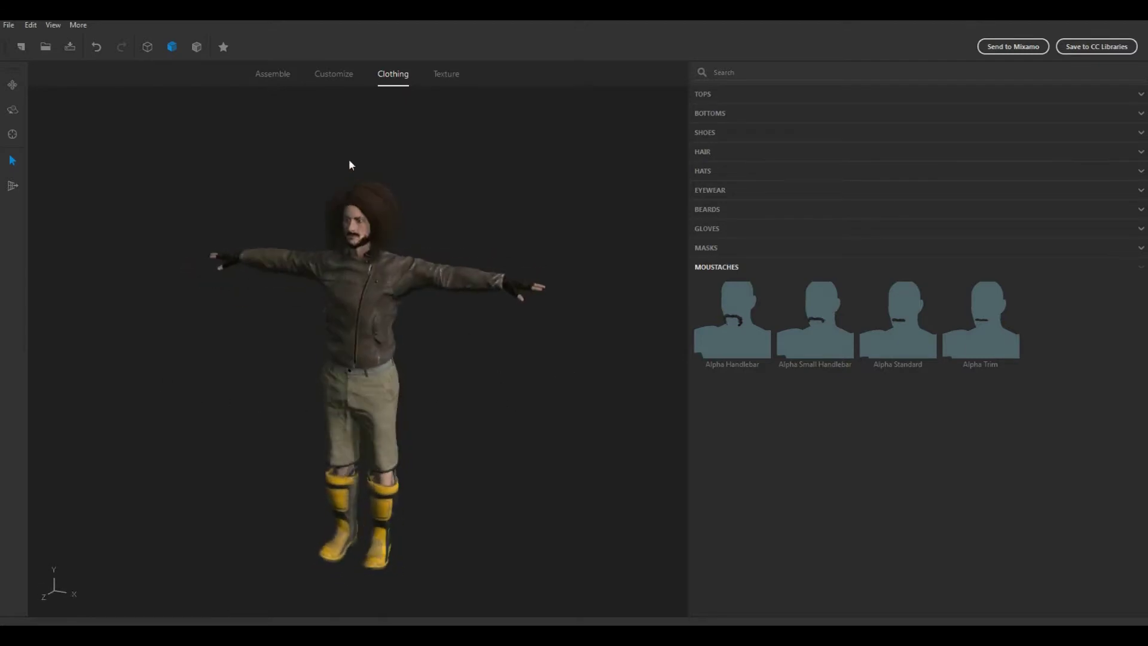
pyautogui.click(8, 25)
# In Export Textures, set the output directory to a new folder named newfusemale.
pyautogui.moveTo(49, 164)
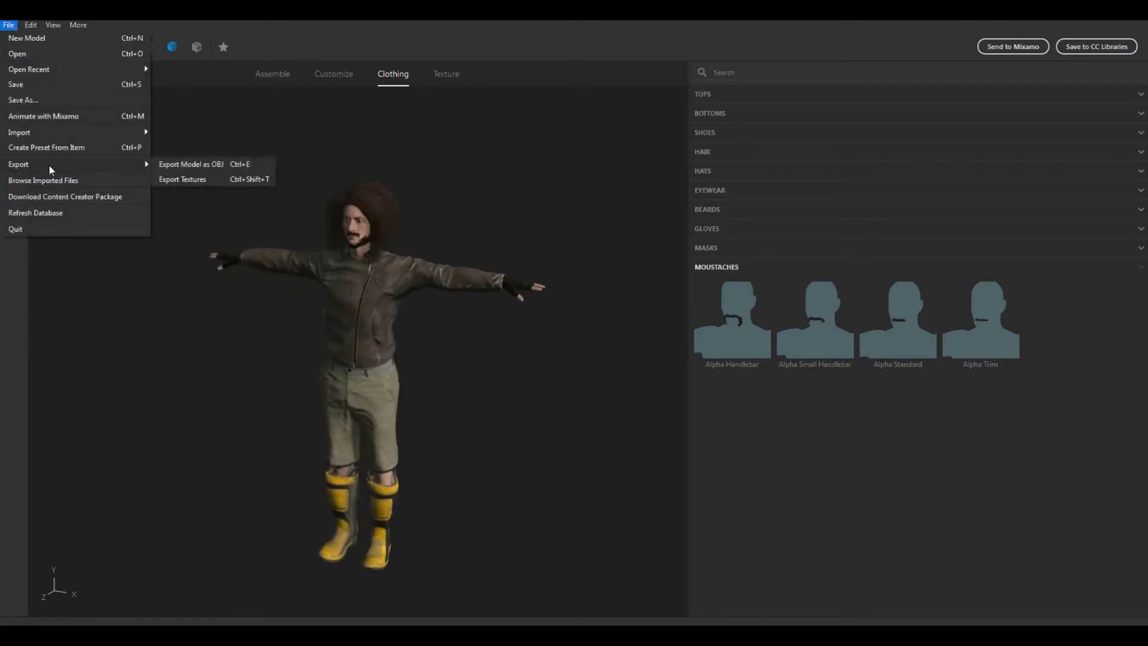
pyautogui.click(221, 178)
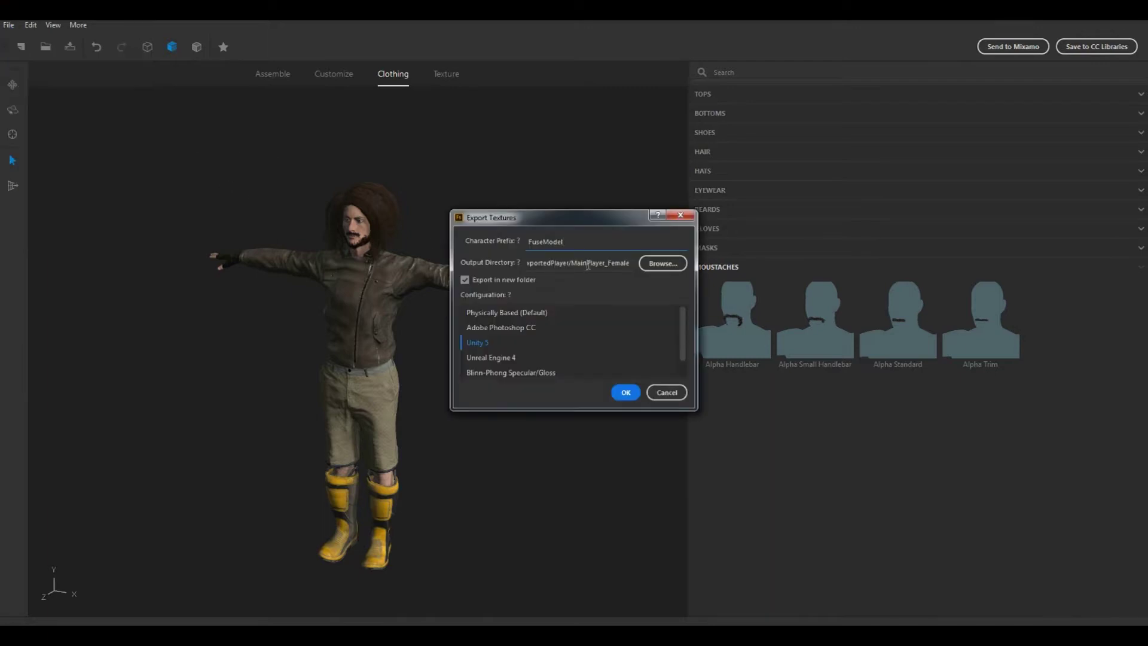
pyautogui.click(662, 263)
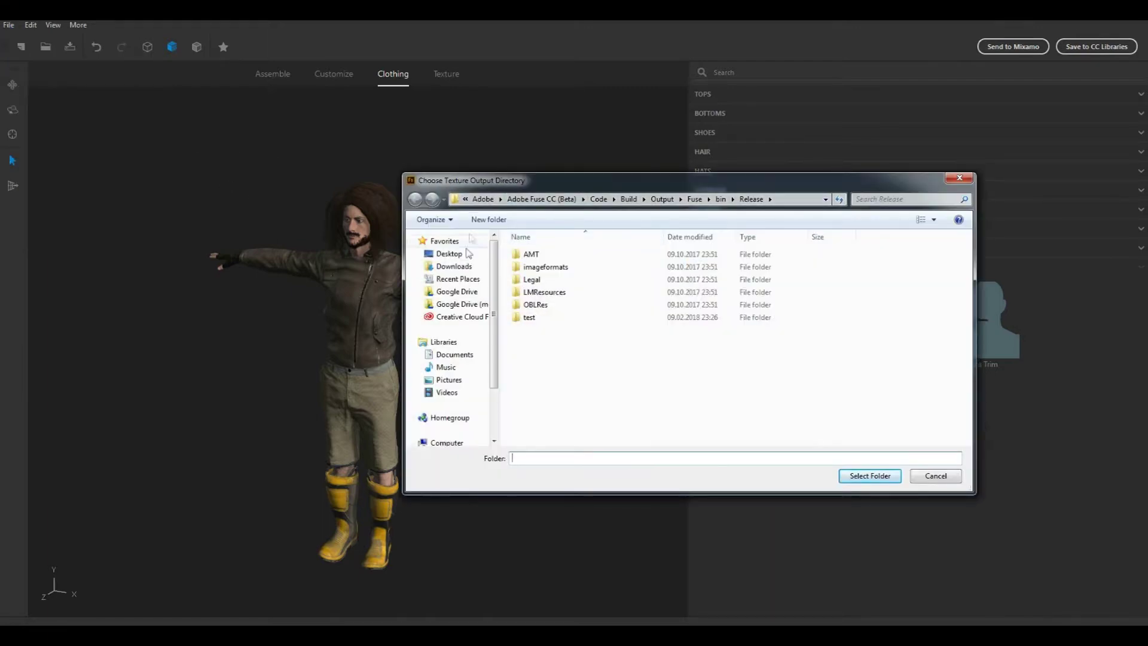
pyautogui.moveTo(495, 293); pyautogui.dragTo(497, 333)
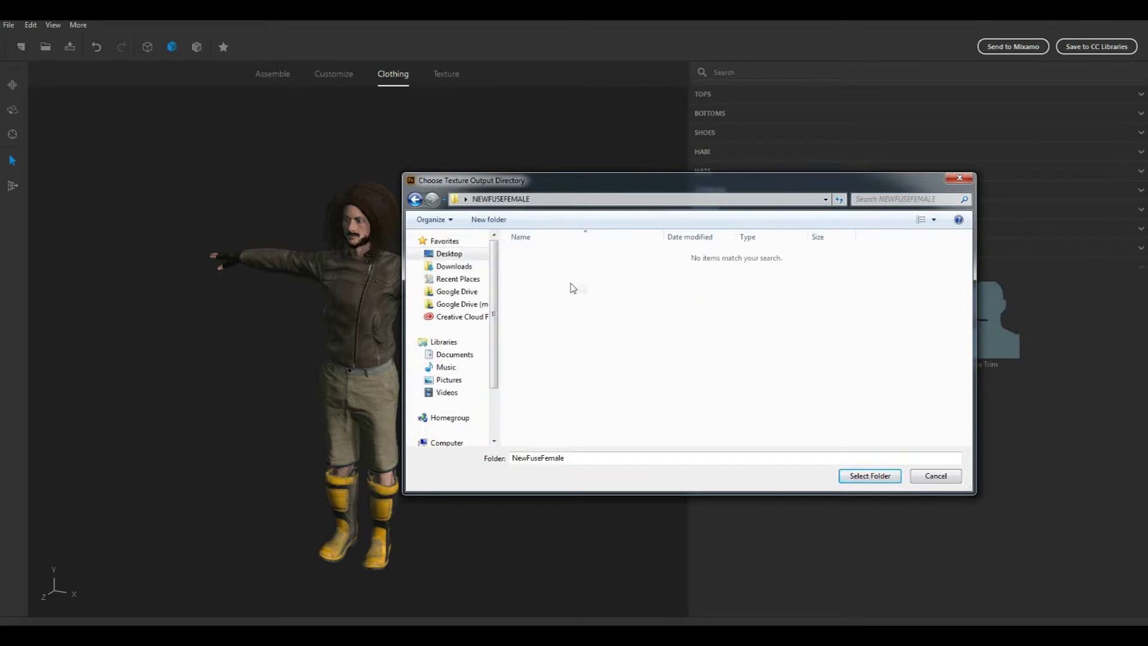
pyautogui.rightClick(571, 287)
pyautogui.moveTo(614, 423)
pyautogui.click(727, 421)
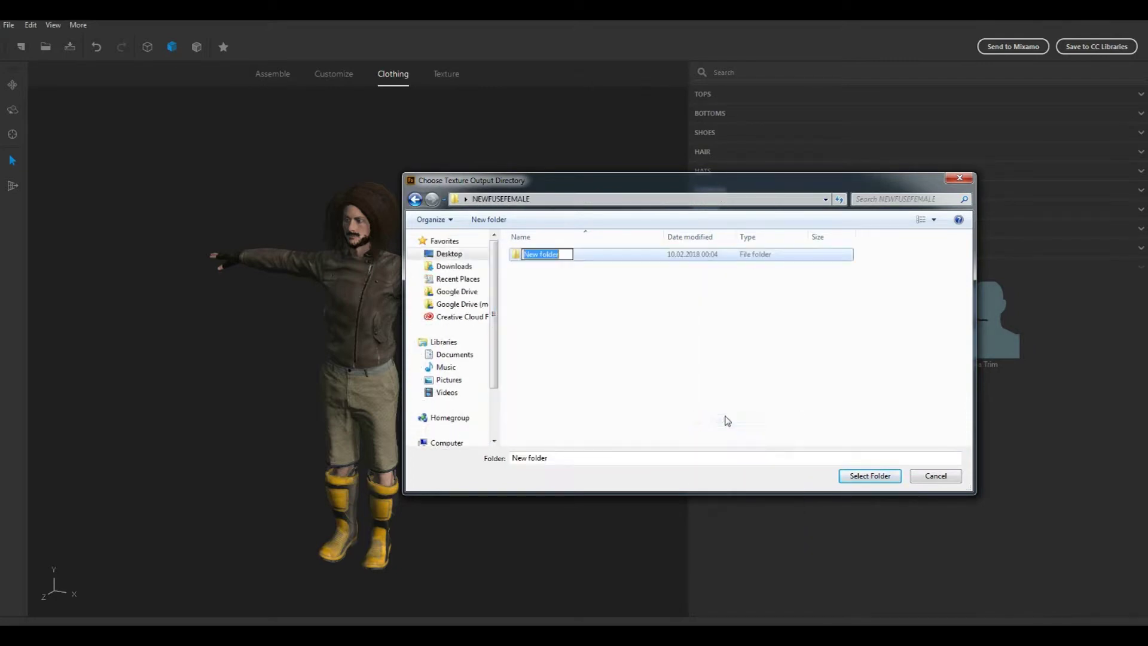
pyautogui.write('mew')
pyautogui.press('BackSpace')
pyautogui.press('BackSpace')
pyautogui.press('BackSpace')
pyautogui.write('newfusemale')
pyautogui.press('Return')
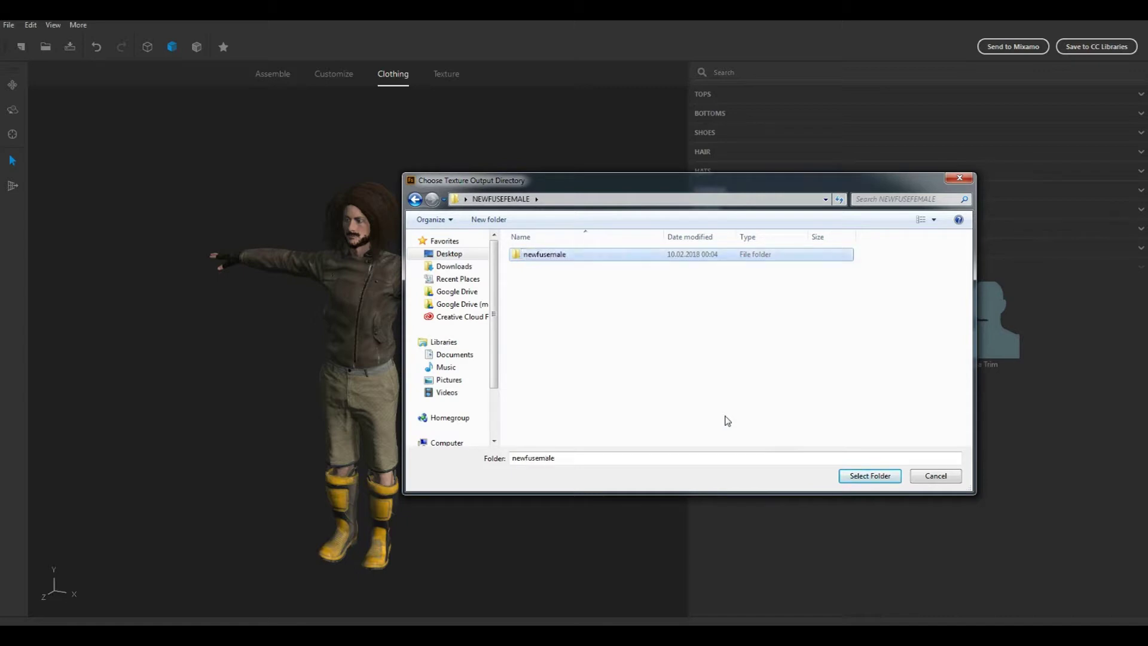
pyautogui.press('Return')
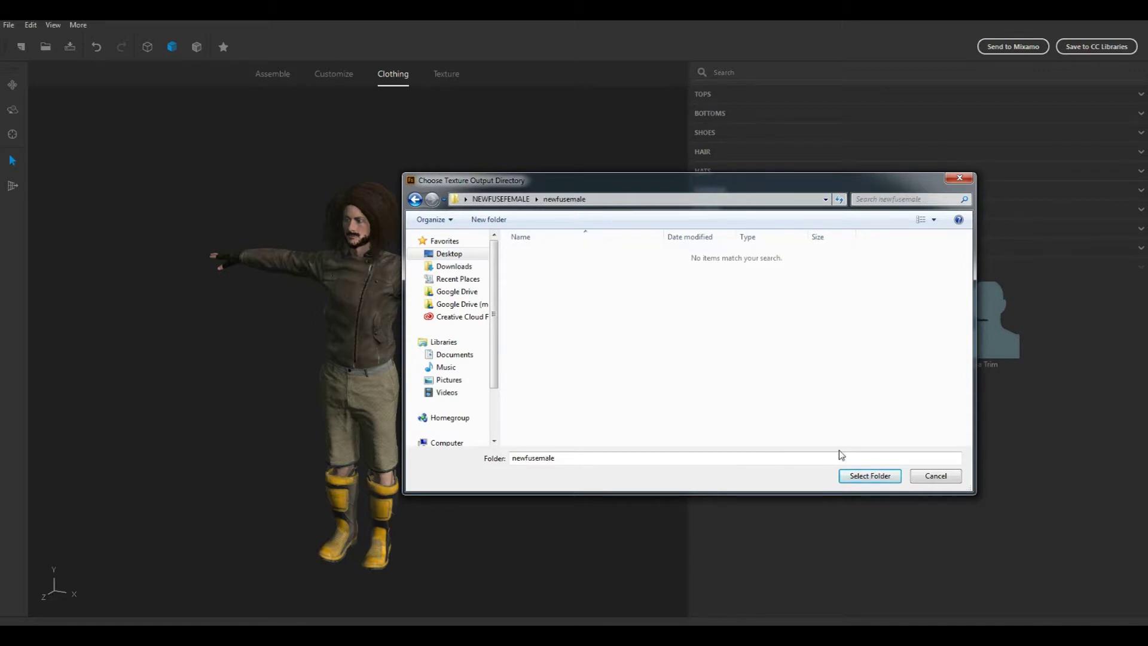
pyautogui.click(870, 476)
# Set the prefix to fusemale, choose Unity 5 configuration and start the export.
pyautogui.click(500, 242)
pyautogui.write('fusemale')
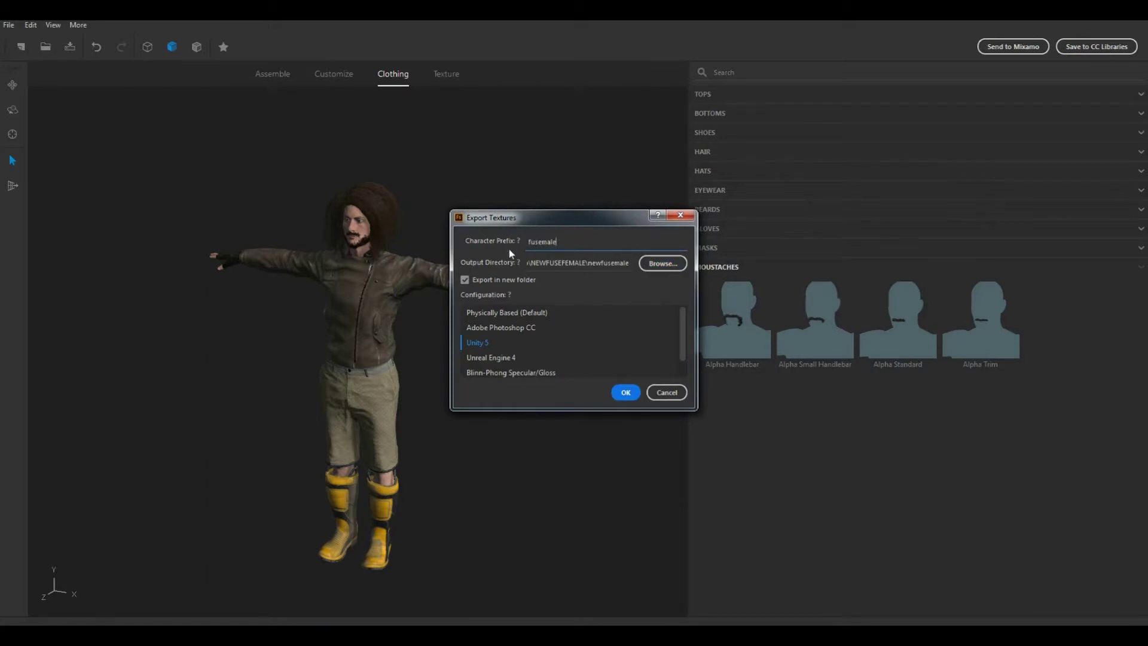
pyautogui.click(486, 345)
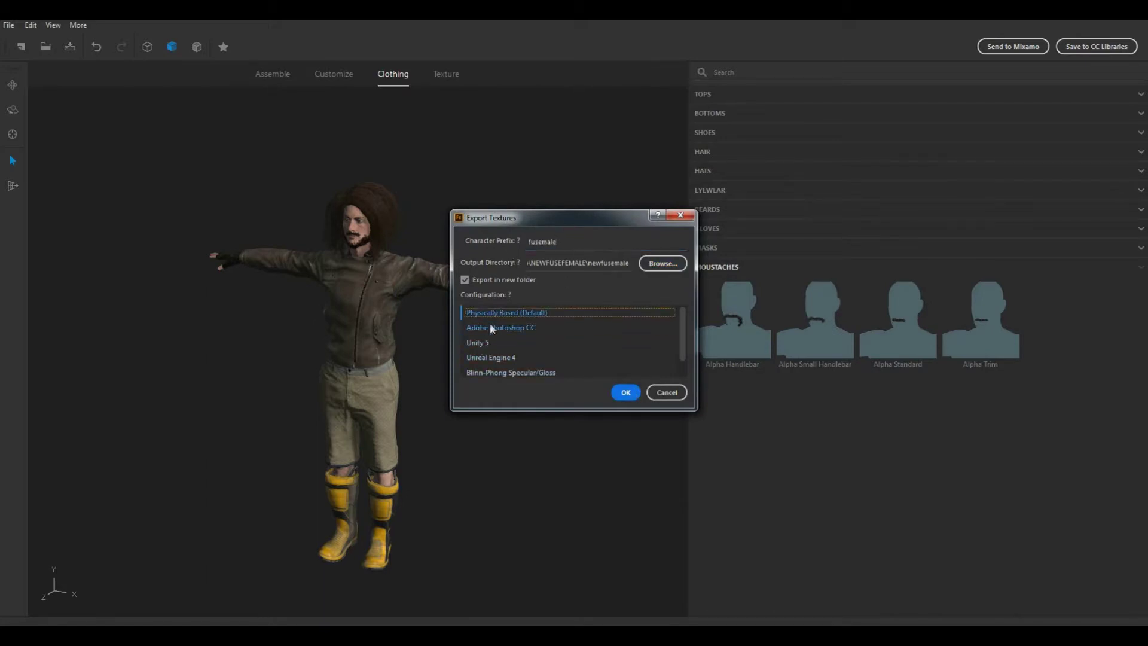
pyautogui.click(489, 372)
pyautogui.scroll(1, 485, 350)
pyautogui.click(484, 343)
pyautogui.click(624, 392)
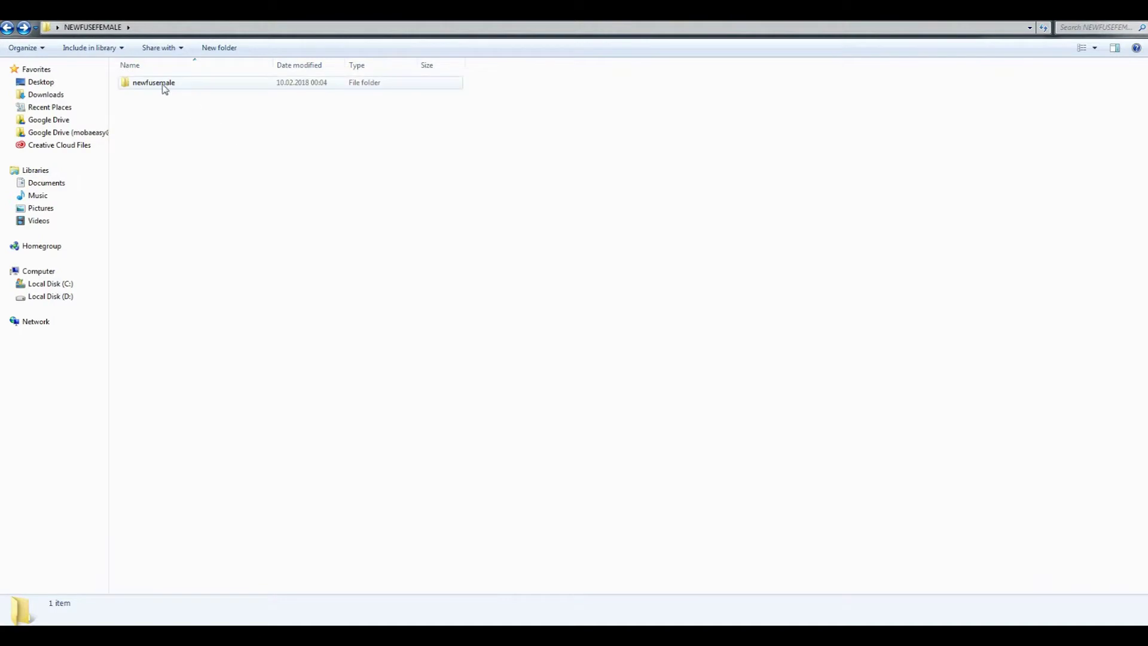
# In the exported fusemale folder, create a new folder named Textures.
pyautogui.doubleClick(164, 87)
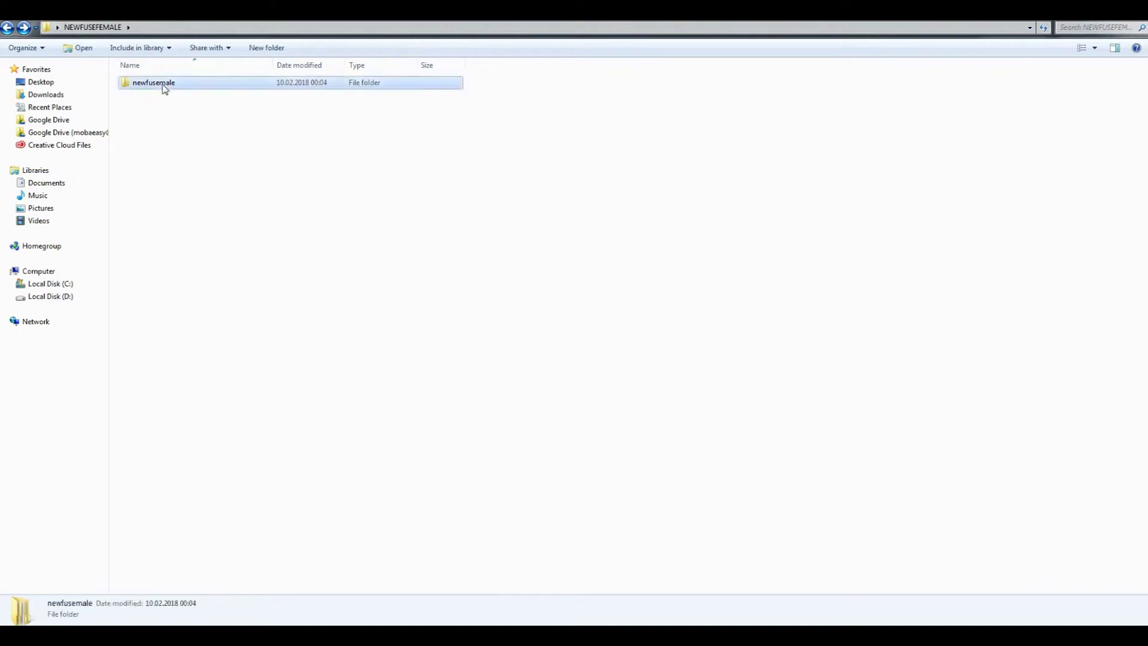
pyautogui.doubleClick(163, 85)
pyautogui.moveTo(159, 276)
pyautogui.mouseDown()
pyautogui.moveTo(1095, 100)
pyautogui.moveTo(684, 359)
pyautogui.mouseUp()
pyautogui.rightClick(373, 286)
pyautogui.moveTo(457, 446)
pyautogui.click(542, 446)
pyautogui.write('Textures')
pyautogui.press('Return')
# Move all 32 texture images into the Textures folder.
pyautogui.moveTo(159, 358); pyautogui.dragTo(1136, 150)
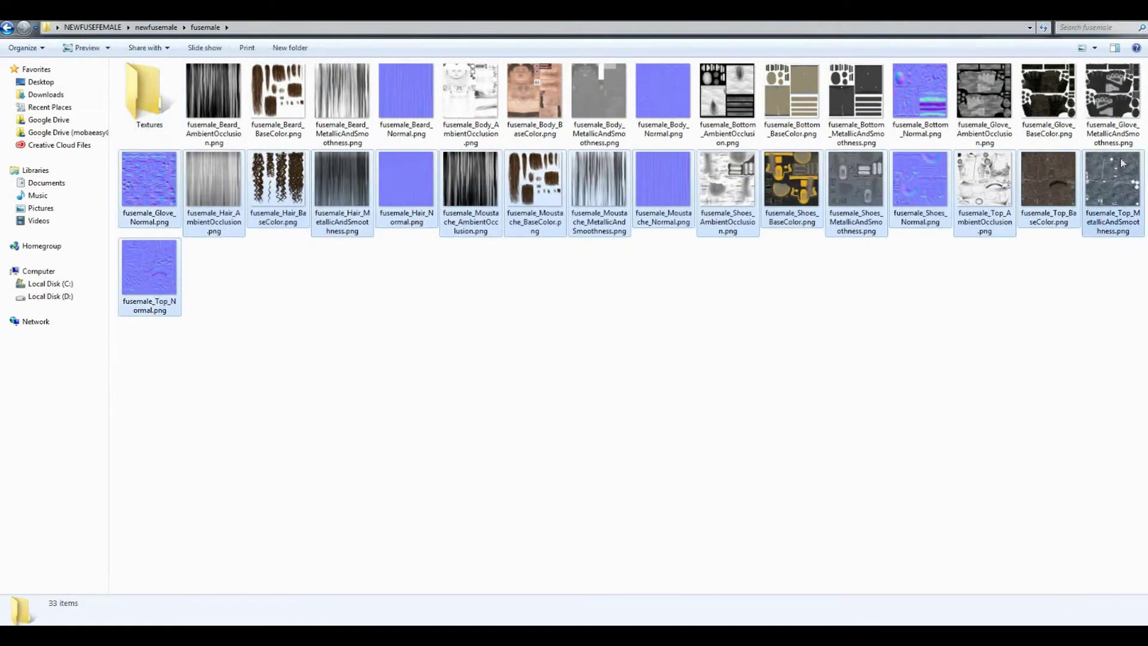
pyautogui.moveTo(1094, 285); pyautogui.dragTo(111, 58)
pyautogui.keyDown('ctrl'); pyautogui.click(154, 108); pyautogui.keyUp('ctrl')
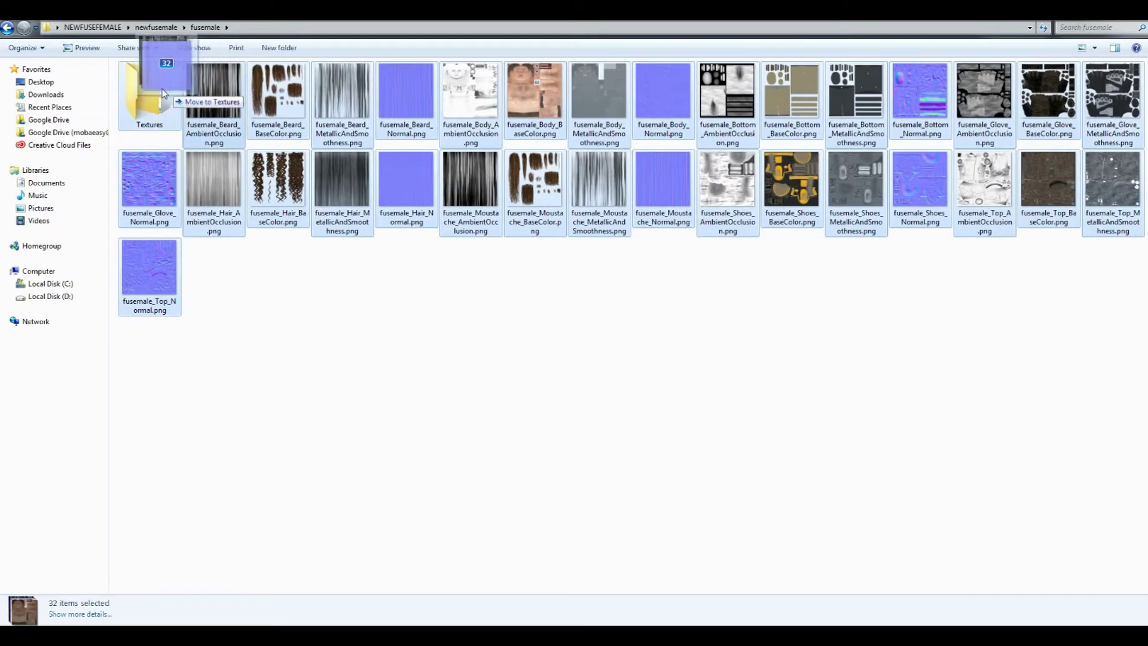
pyautogui.moveTo(213, 96); pyautogui.dragTo(150, 96)
# Create a Materials folder beside Textures in fusemale.
pyautogui.rightClick(234, 116)
pyautogui.moveTo(299, 269)
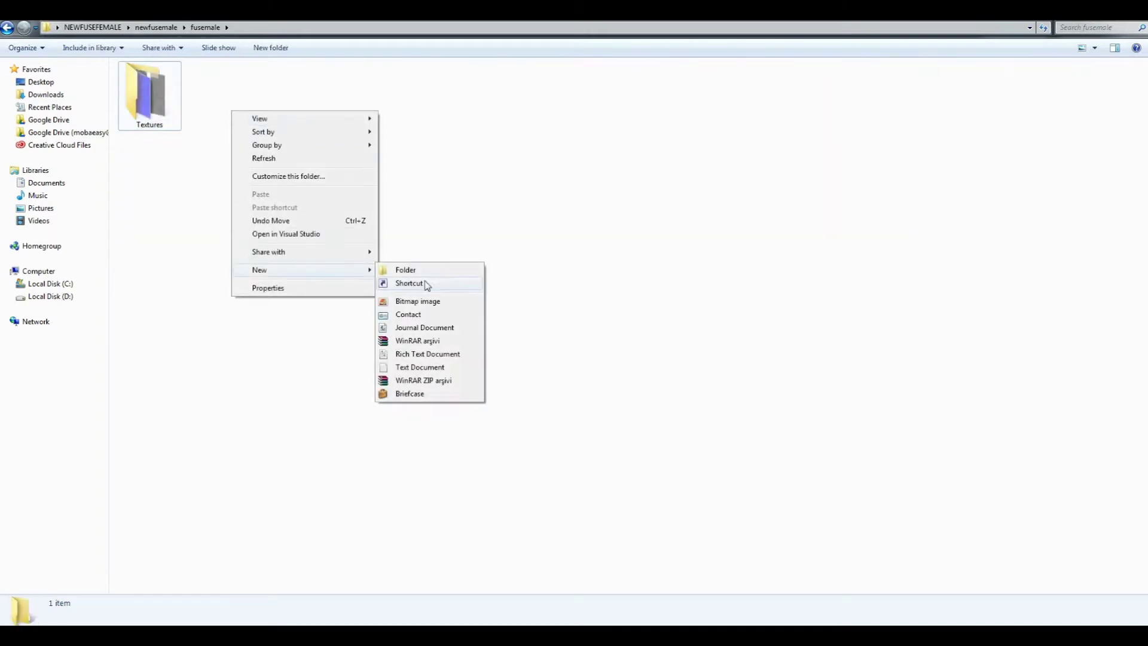
pyautogui.click(427, 268)
pyautogui.write('Materials')
pyautogui.press('Return')
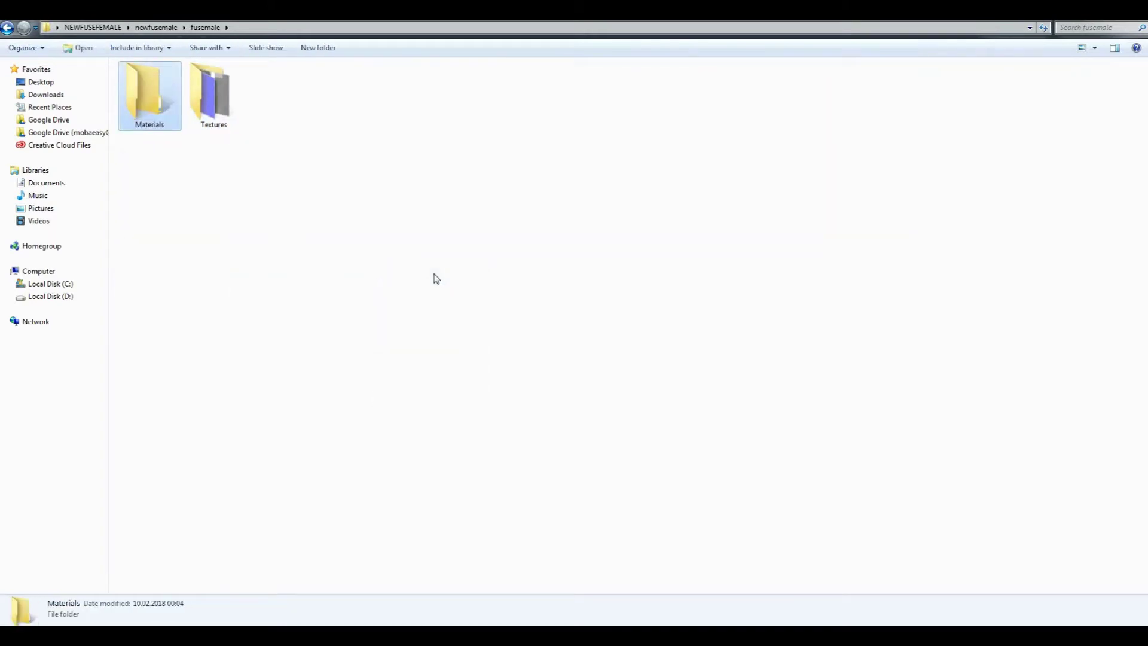
pyautogui.press('Right')
pyautogui.press('Left')
pyautogui.press('Right')
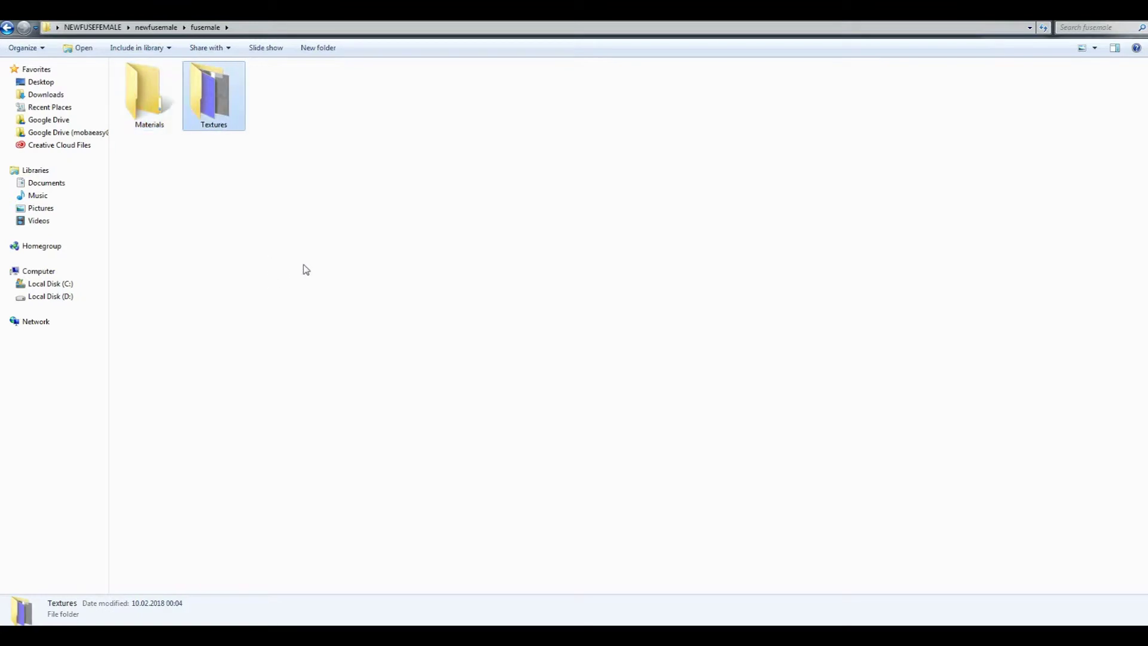
pyautogui.click(304, 269)
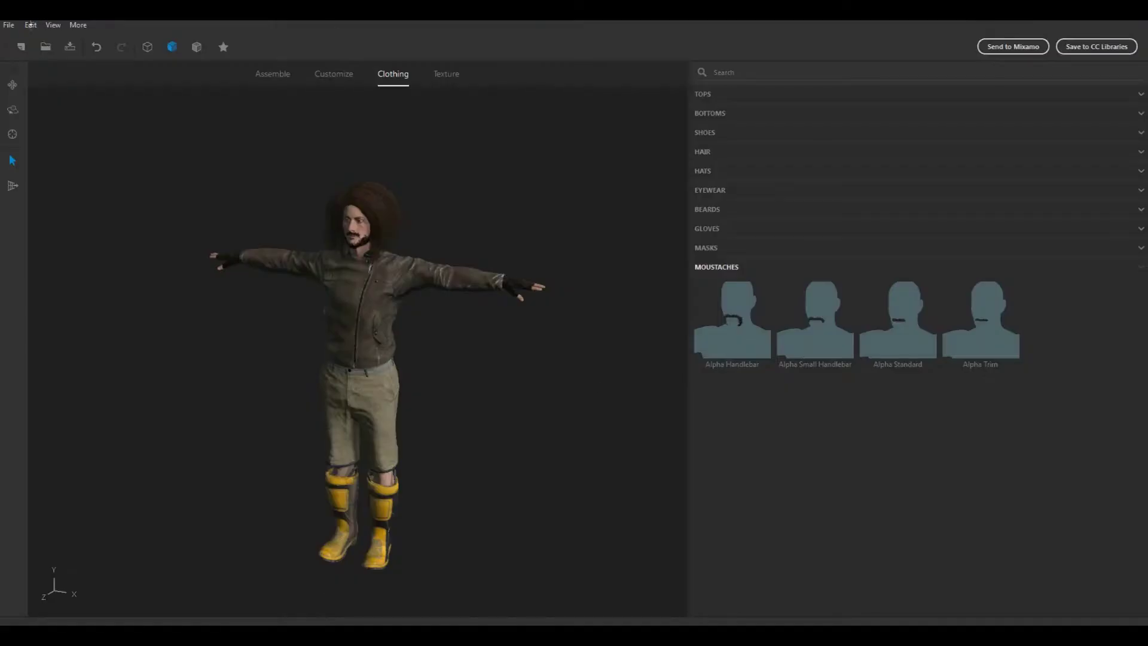
# Upload the character via Animate with Mixamo under the name randomname.
pyautogui.click(9, 25)
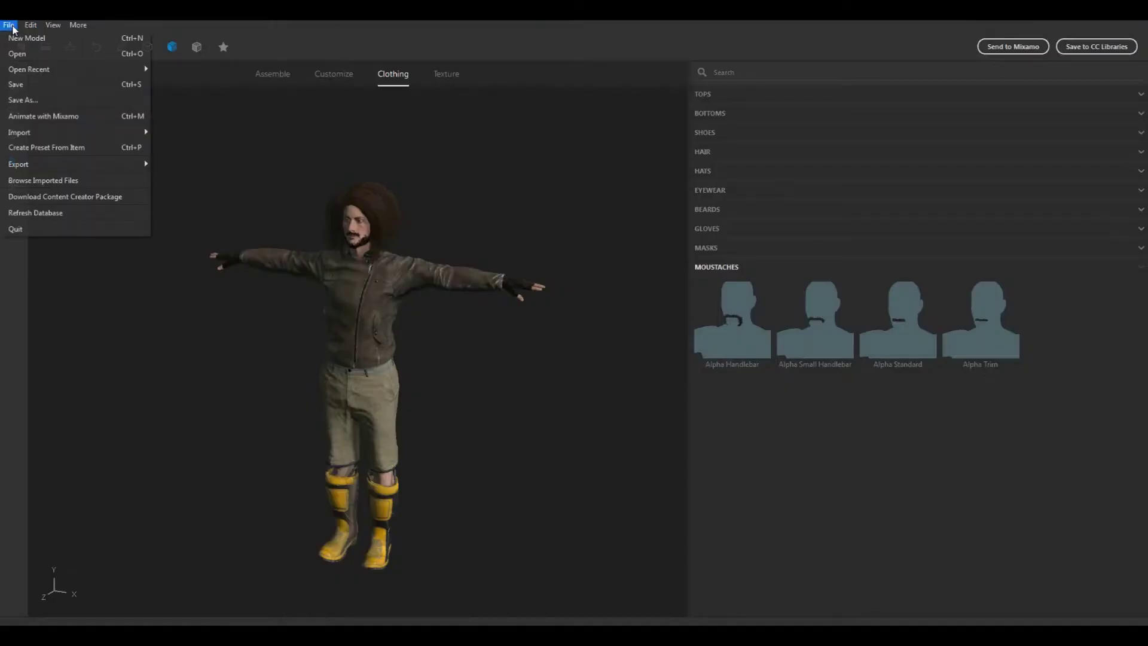
pyautogui.click(71, 118)
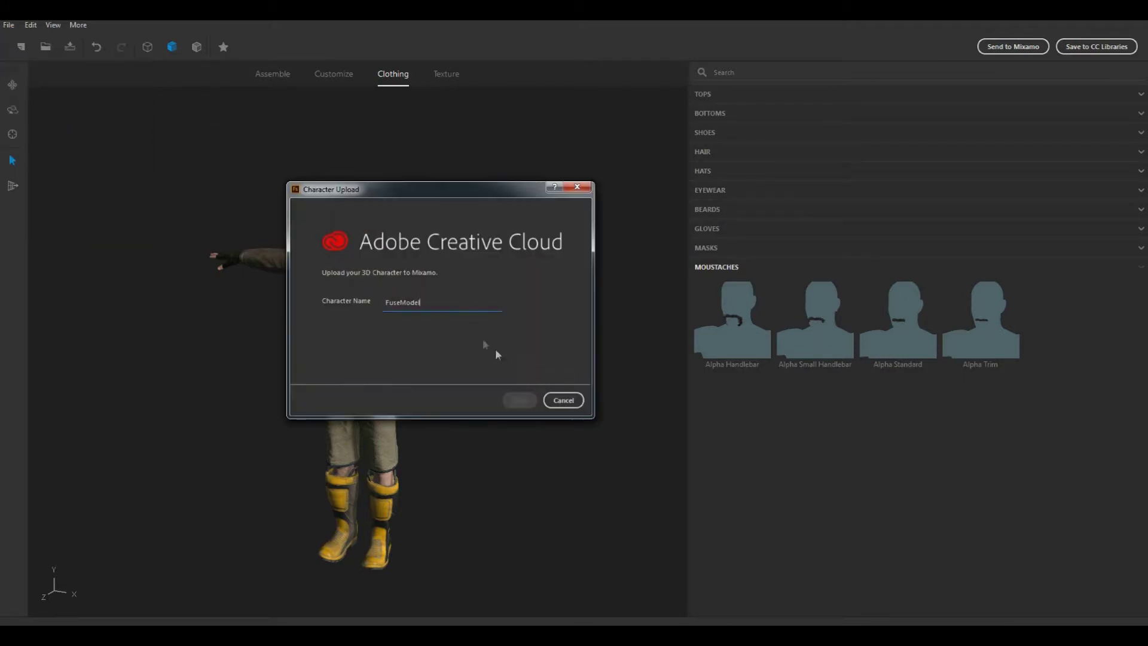
pyautogui.moveTo(420, 303); pyautogui.dragTo(322, 310)
pyautogui.write('randomname')
pyautogui.click(520, 400)
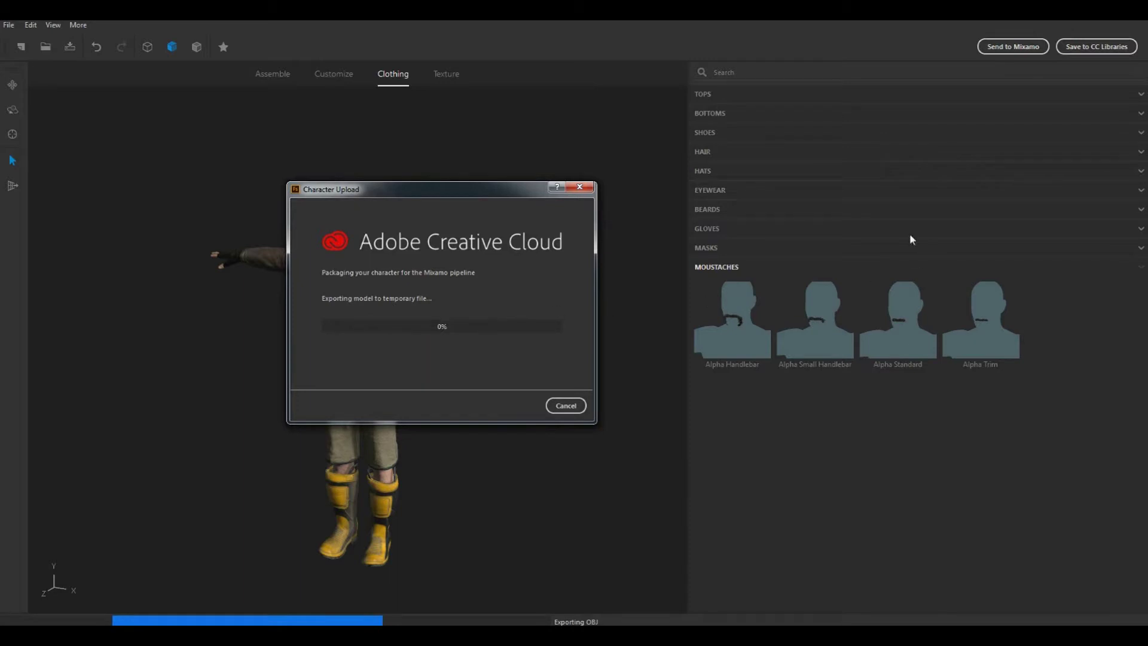
pyautogui.moveTo(512, 190); pyautogui.dragTo(645, 163)
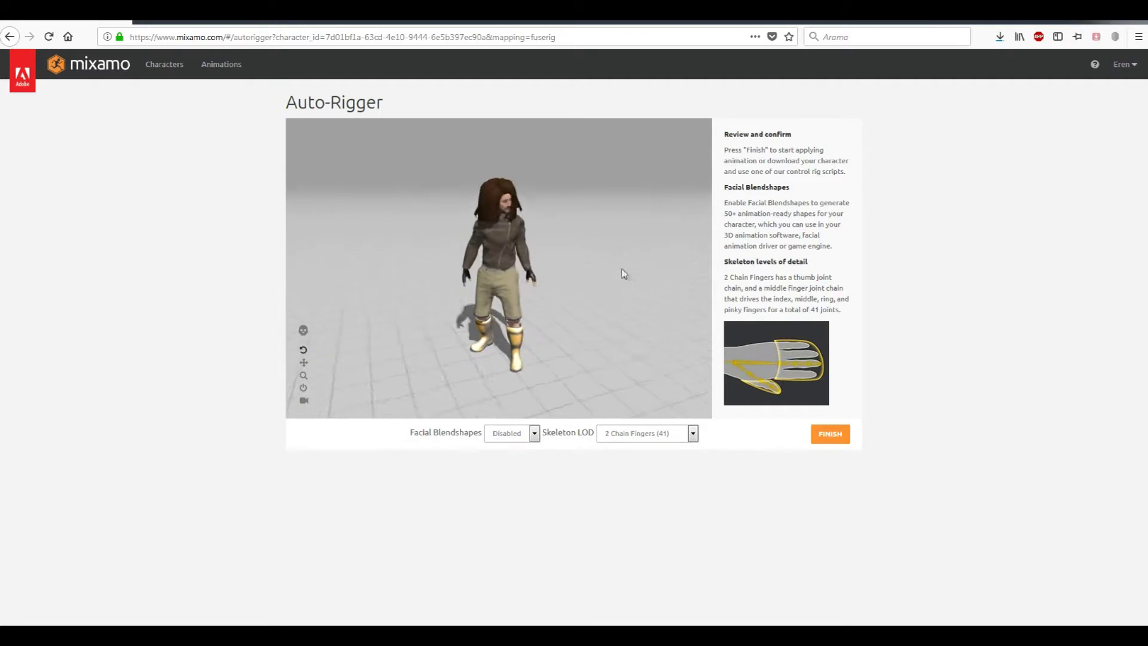
# Keep the 2 Chain Fingers (41) skeleton, finish rigging, confirm the character and go to Animate.
pyautogui.click(643, 433)
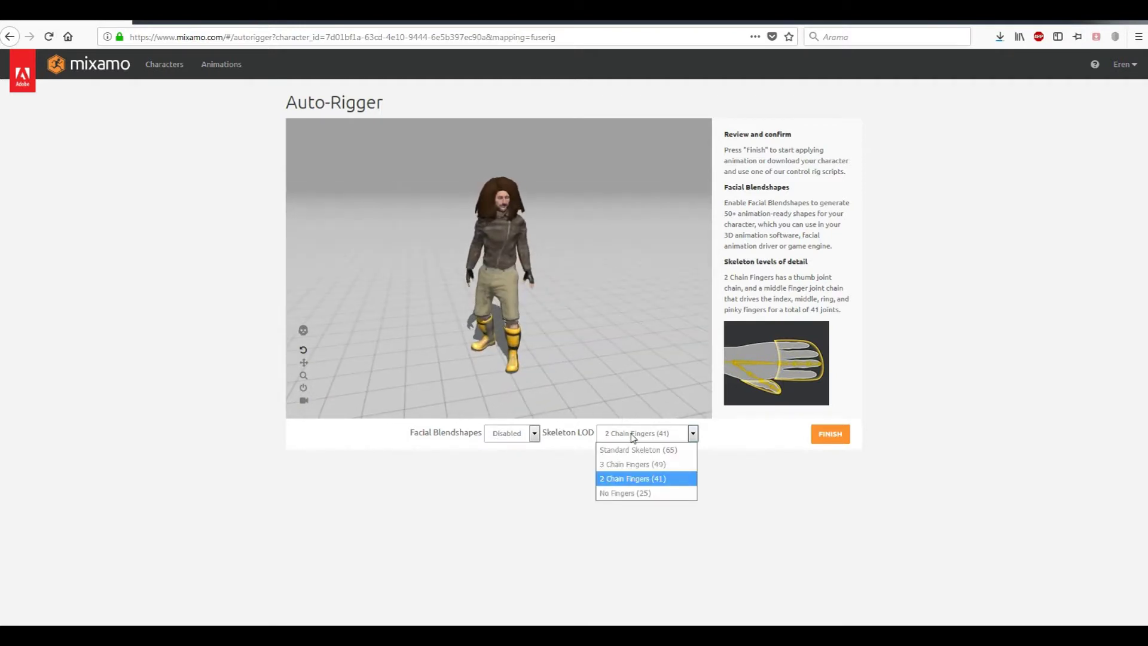
pyautogui.click(649, 478)
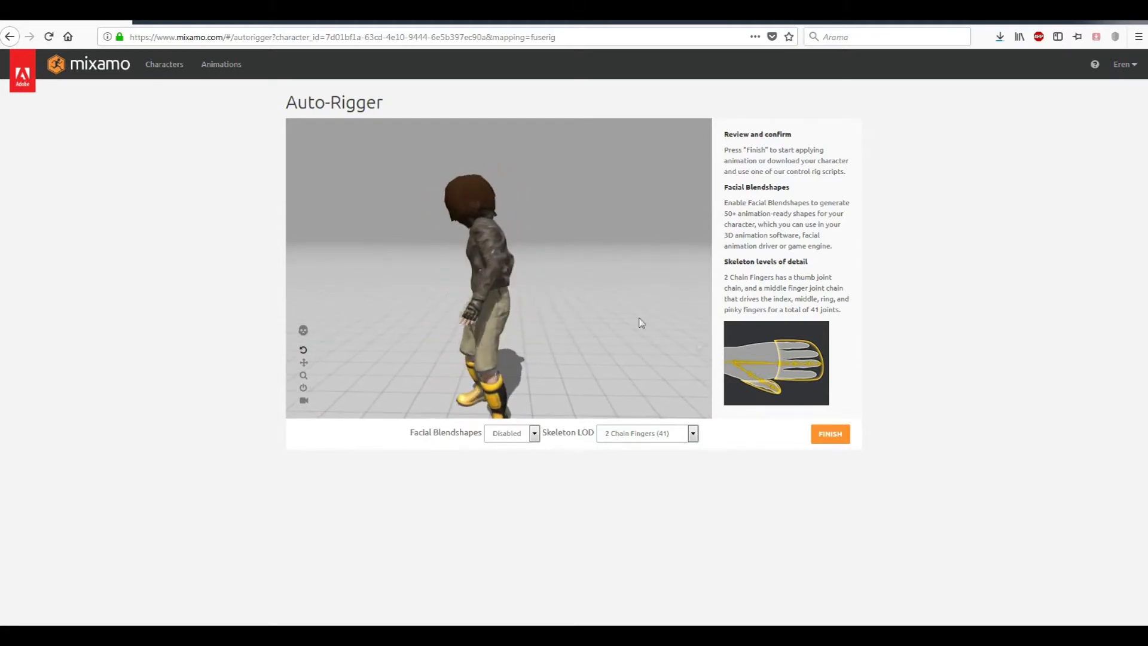
pyautogui.click(833, 435)
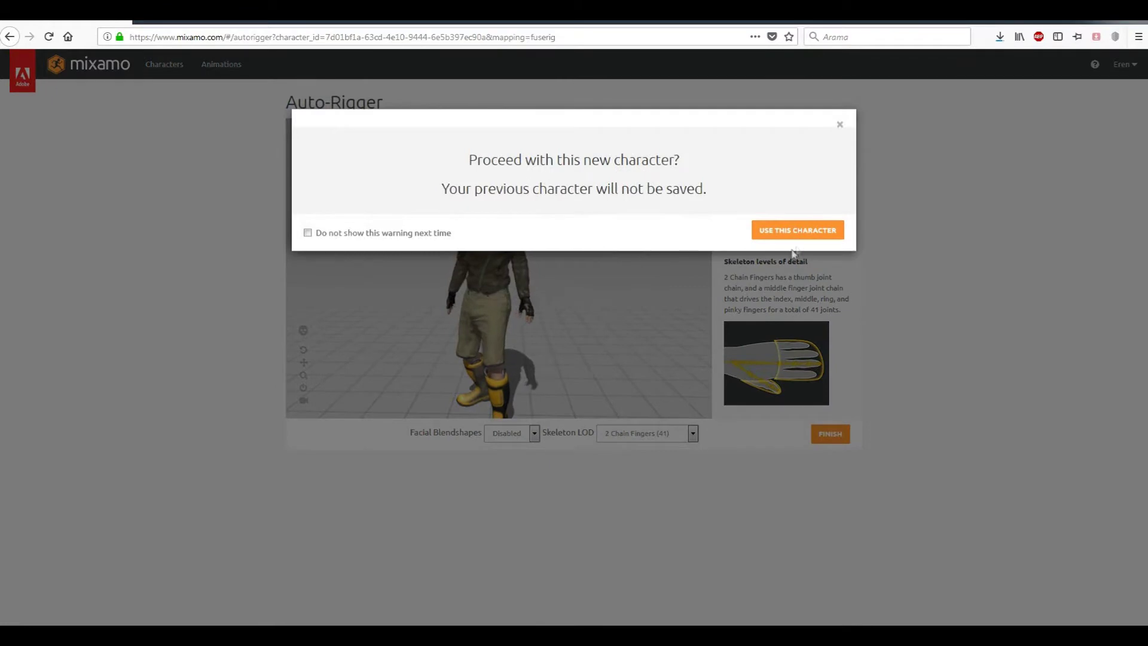
pyautogui.click(796, 233)
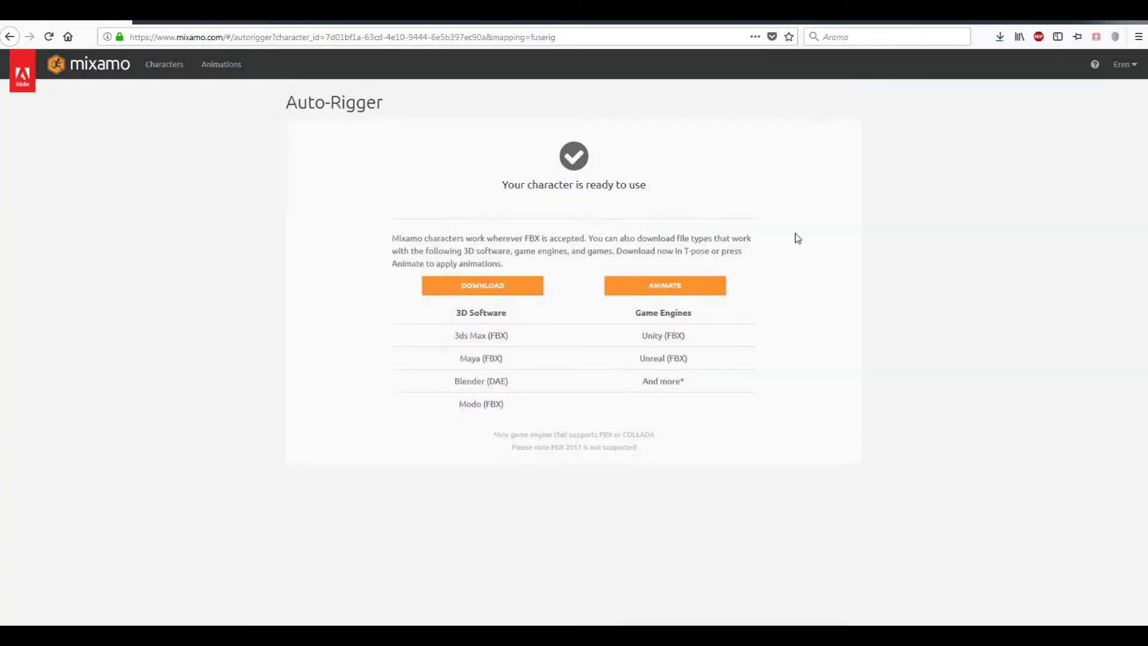
pyautogui.click(673, 291)
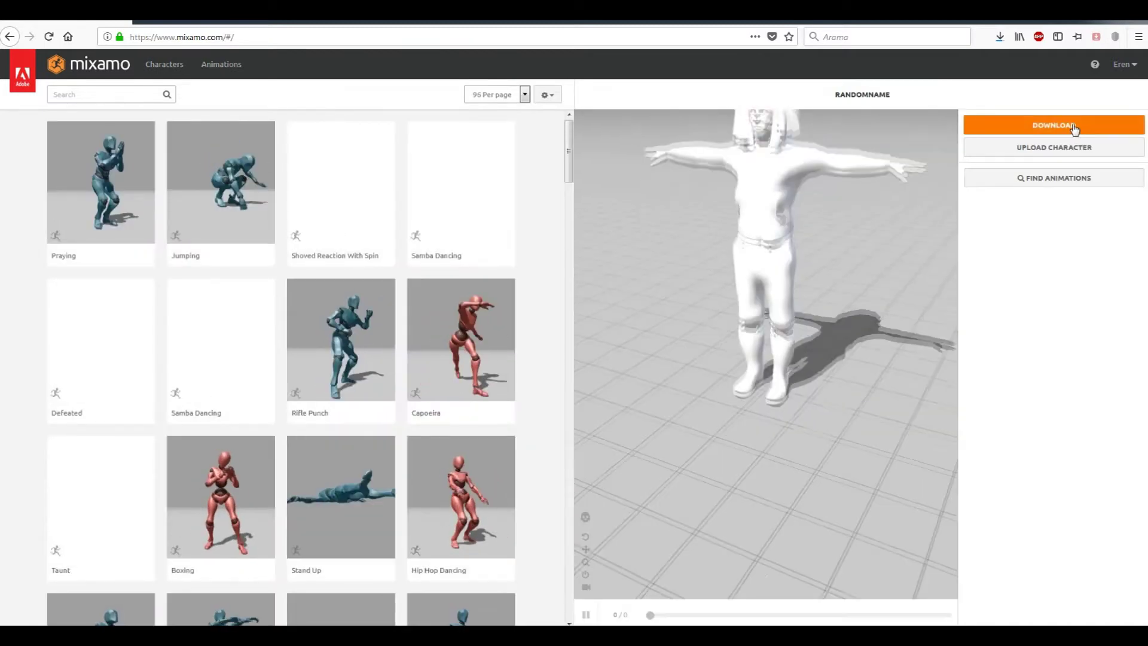
# Download the character as FBX in T-pose and save randomname.fbx.
pyautogui.click(1075, 127)
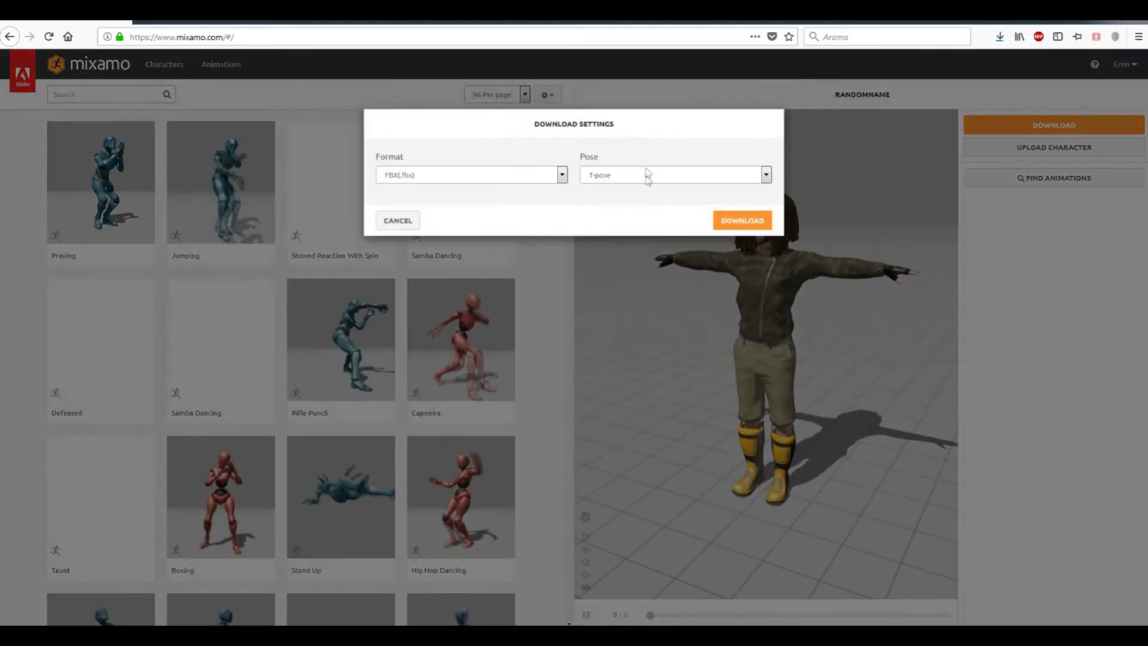
pyautogui.click(745, 221)
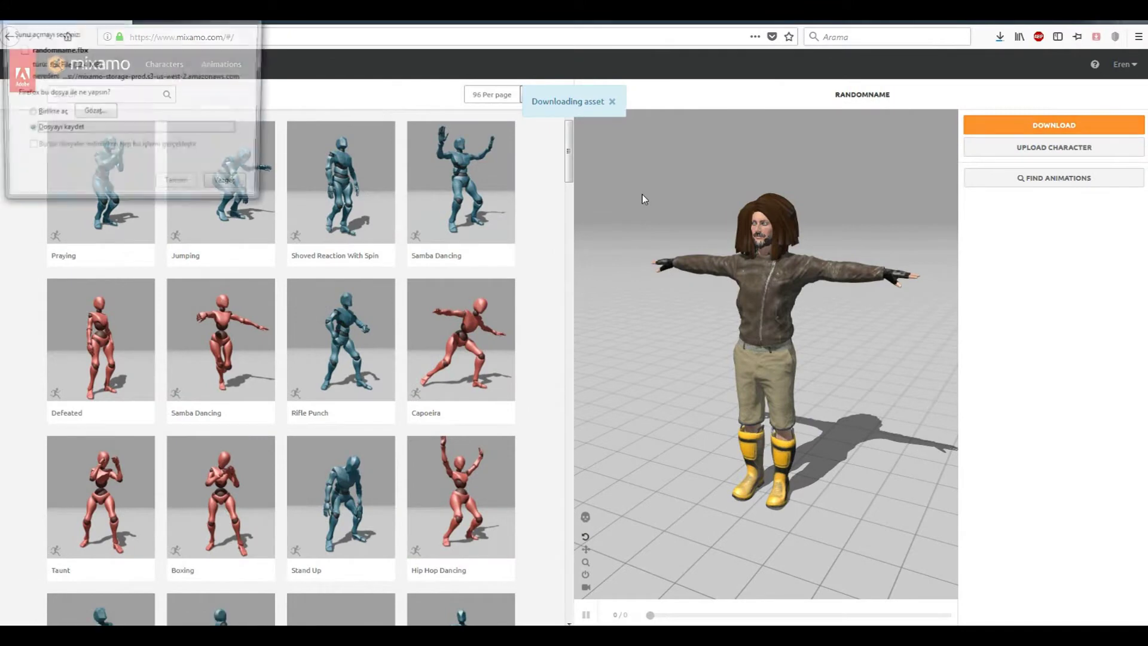
pyautogui.click(178, 185)
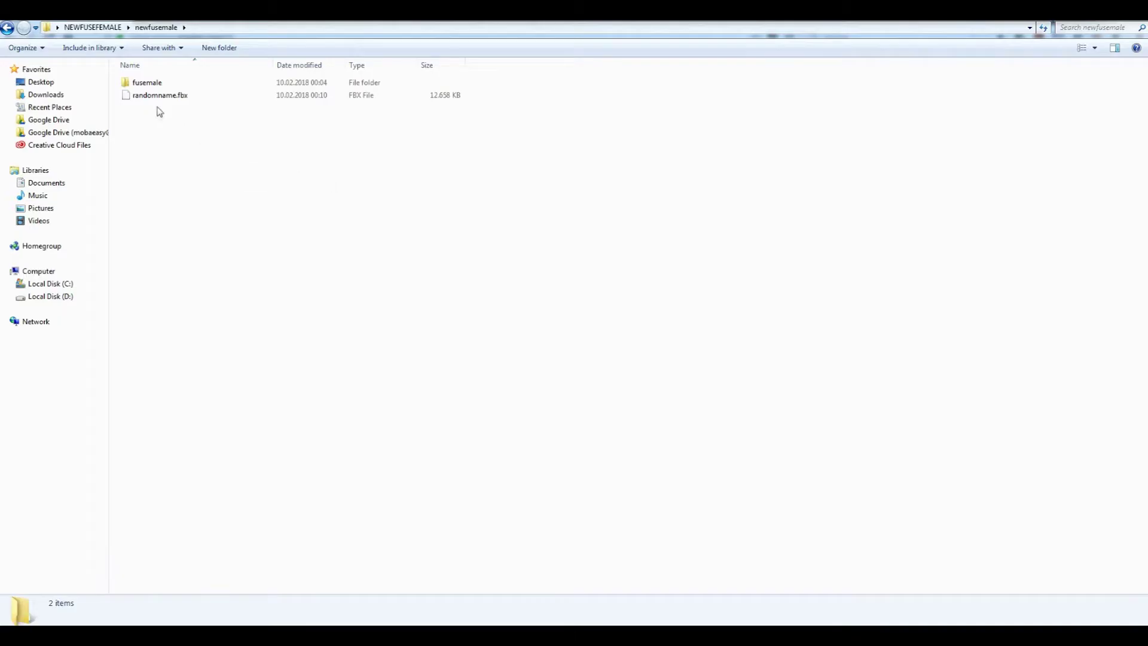
# Cut randomname.fbx and paste it into fusemale beside Textures and Materials.
pyautogui.click(158, 97)
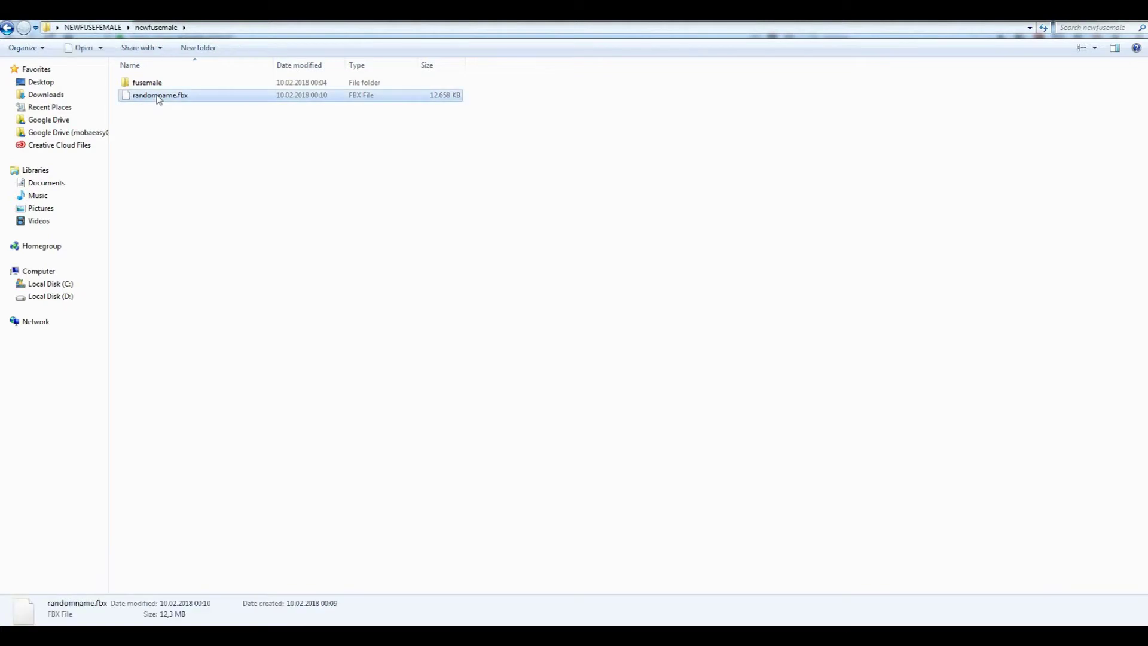
pyautogui.rightClick(158, 97)
pyautogui.press('Escape')
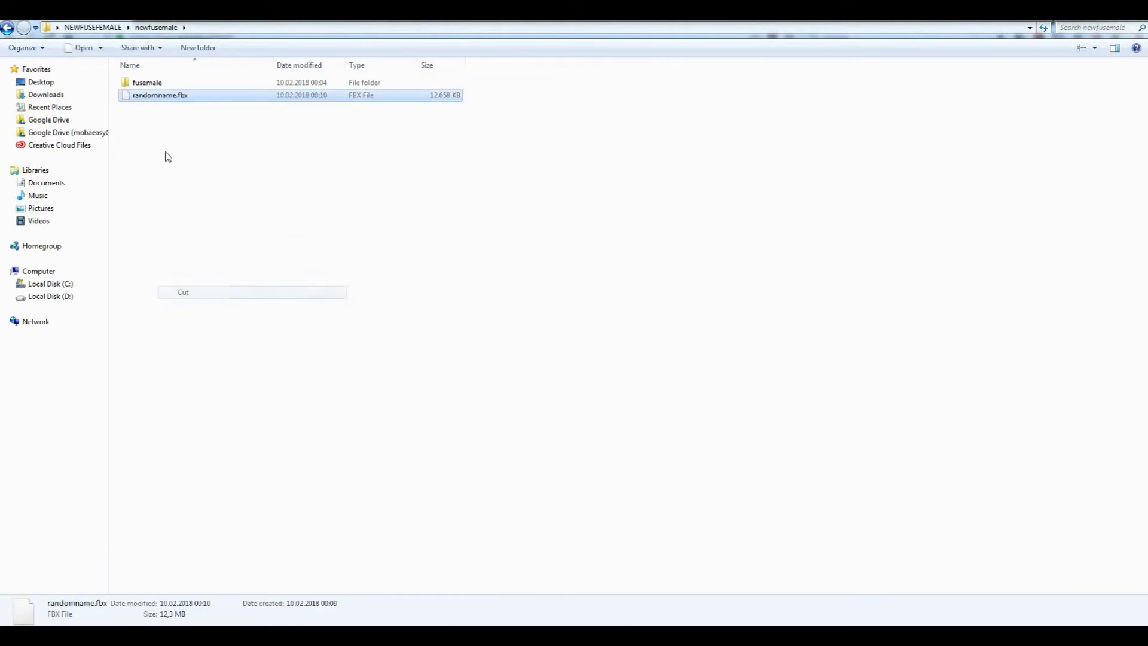
pyautogui.doubleClick(144, 82)
pyautogui.rightClick(307, 110)
pyautogui.click(367, 195)
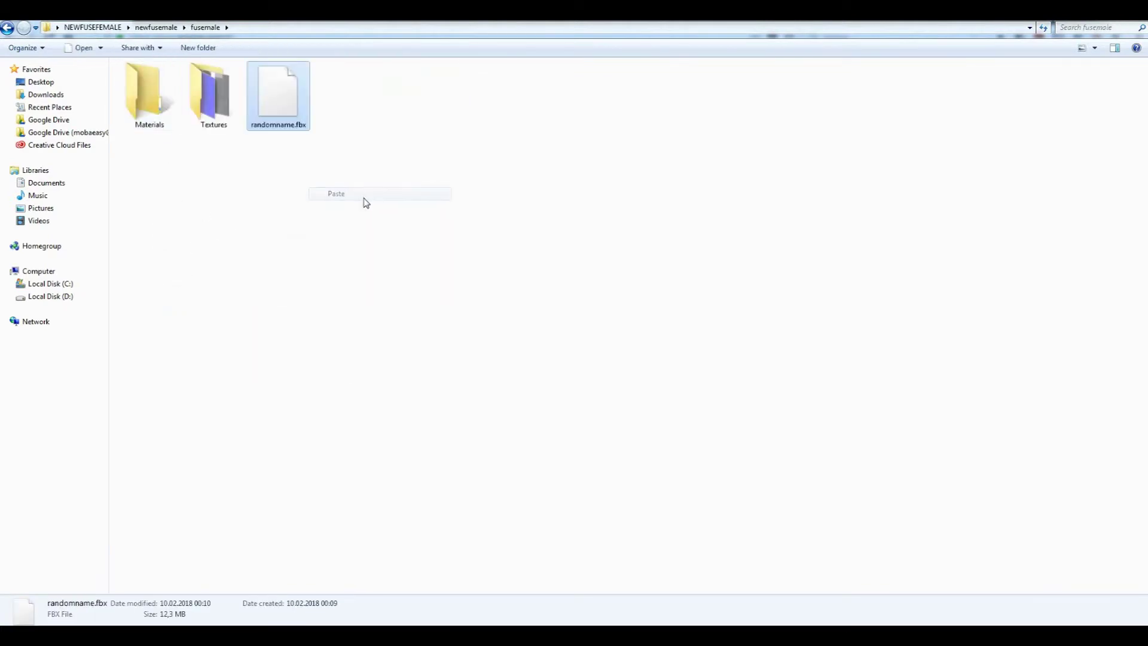
pyautogui.moveTo(349, 156); pyautogui.dragTo(170, 83)
pyautogui.click(389, 151)
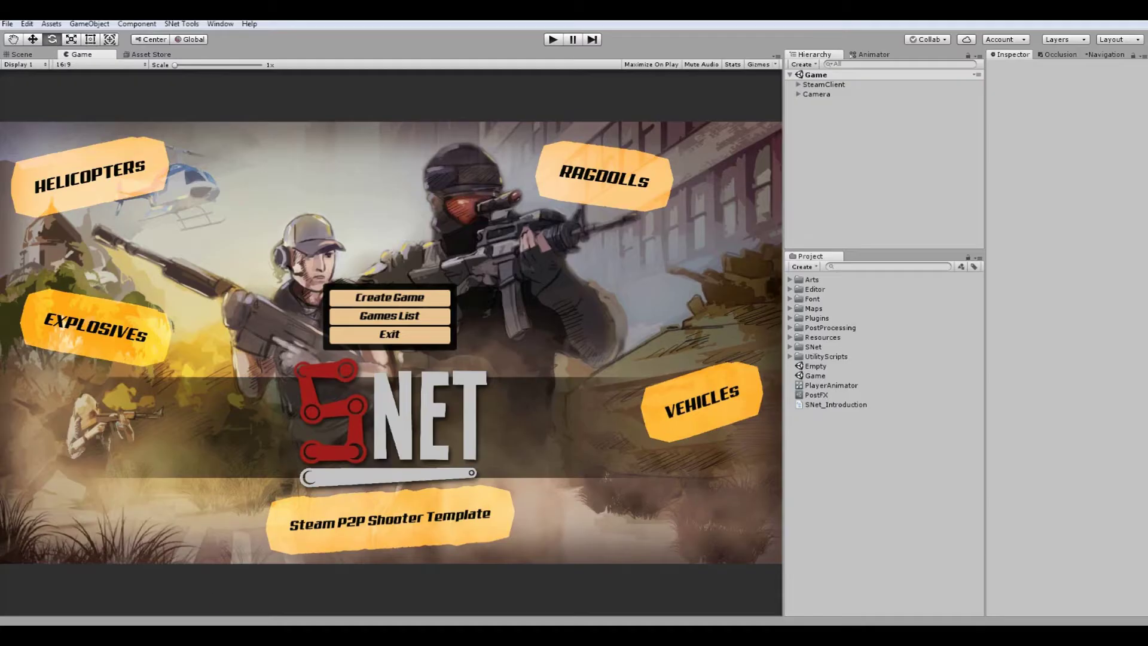
# Import newfusemale/fusemale/randomname.fbx through SNet Tools' Mixamo Fuse Importer.
pyautogui.click(181, 24)
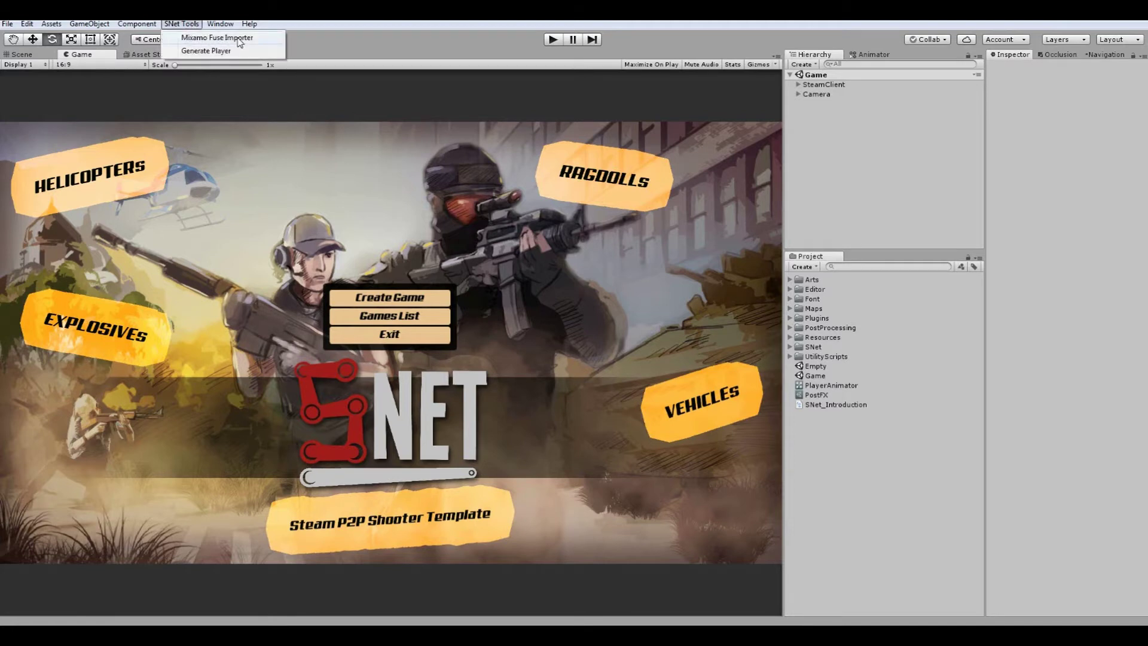
pyautogui.click(238, 39)
pyautogui.click(467, 150)
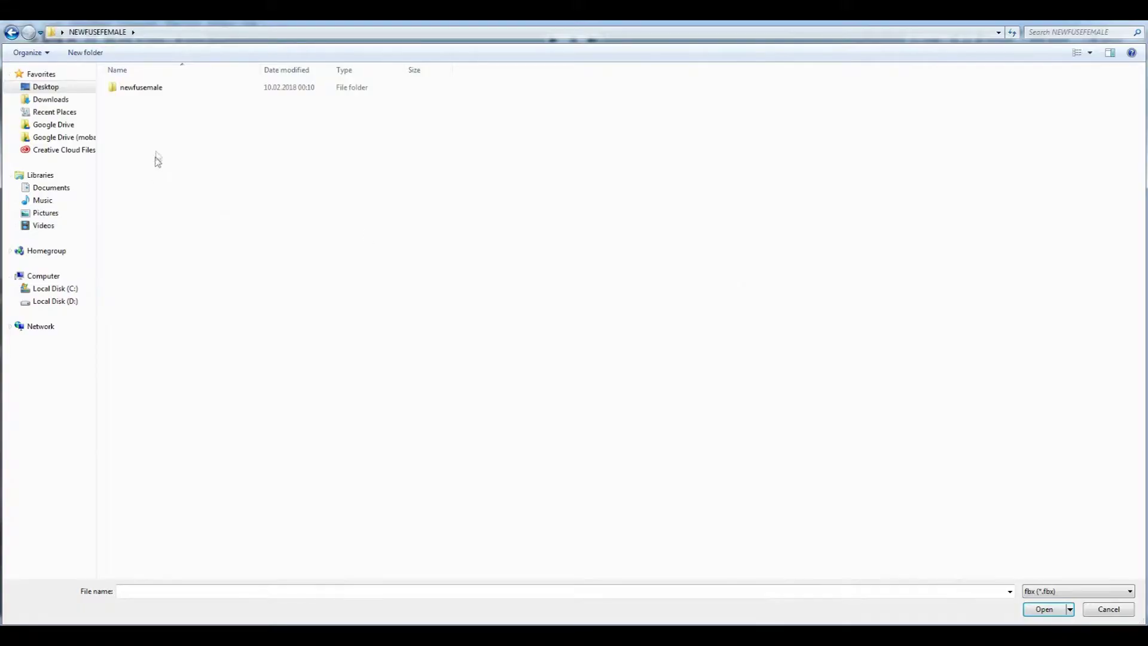
pyautogui.doubleClick(154, 95)
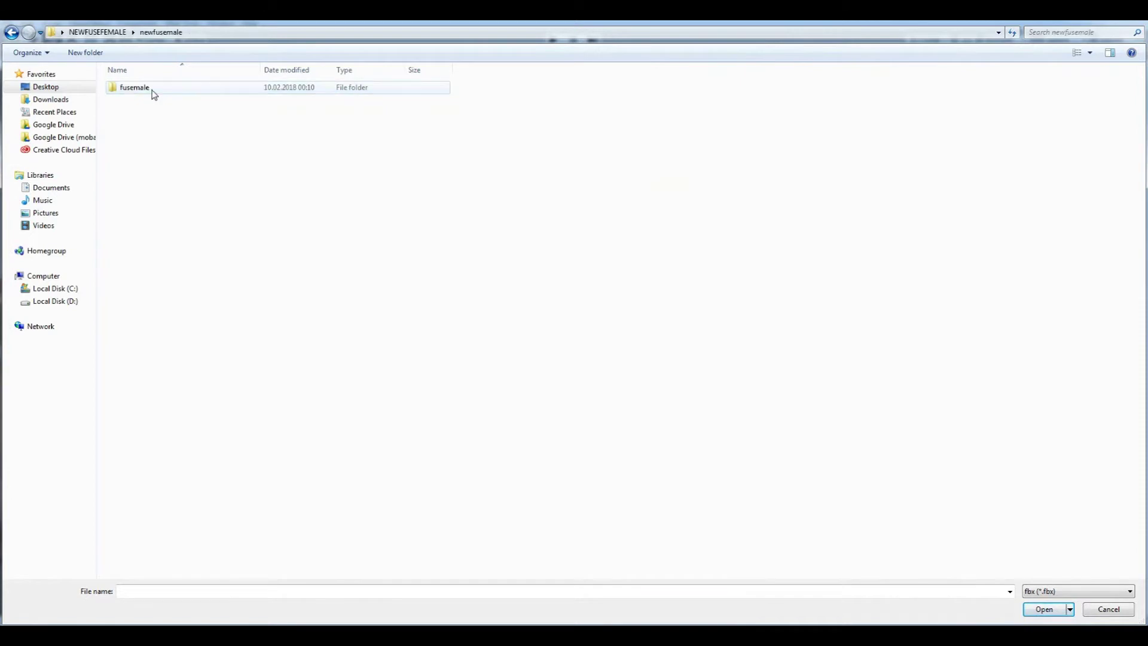
pyautogui.doubleClick(154, 95)
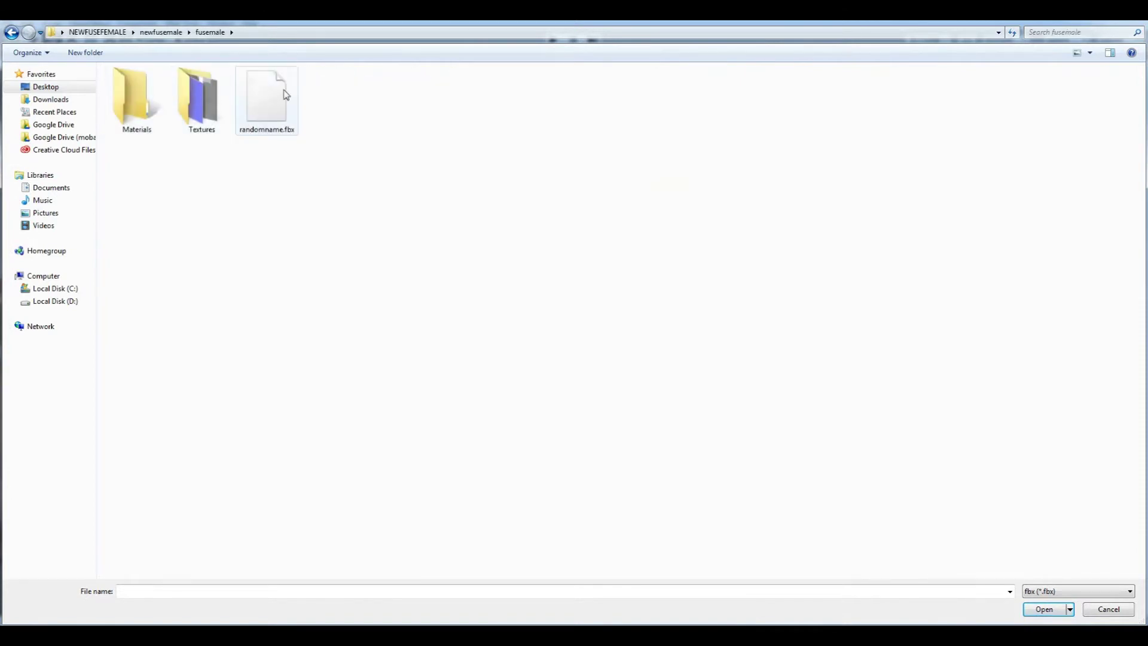
pyautogui.doubleClick(277, 92)
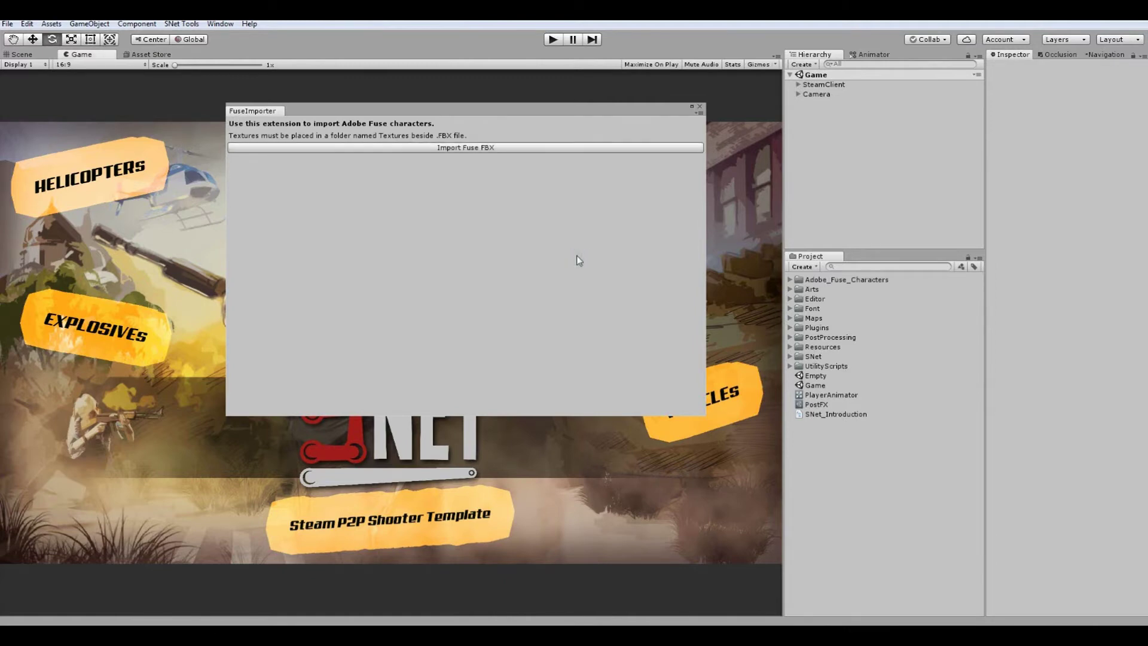
# Browse randomname's imported Materials folder, checking the Body, Bottom and Moustache materials.
pyautogui.click(790, 279)
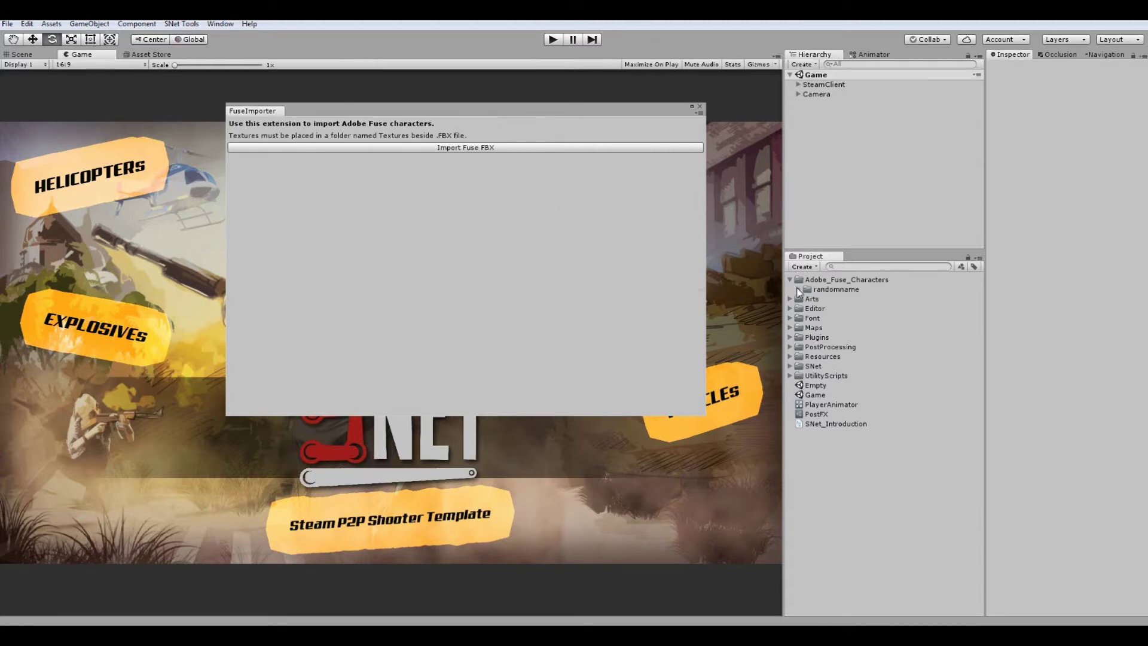
pyautogui.click(798, 290)
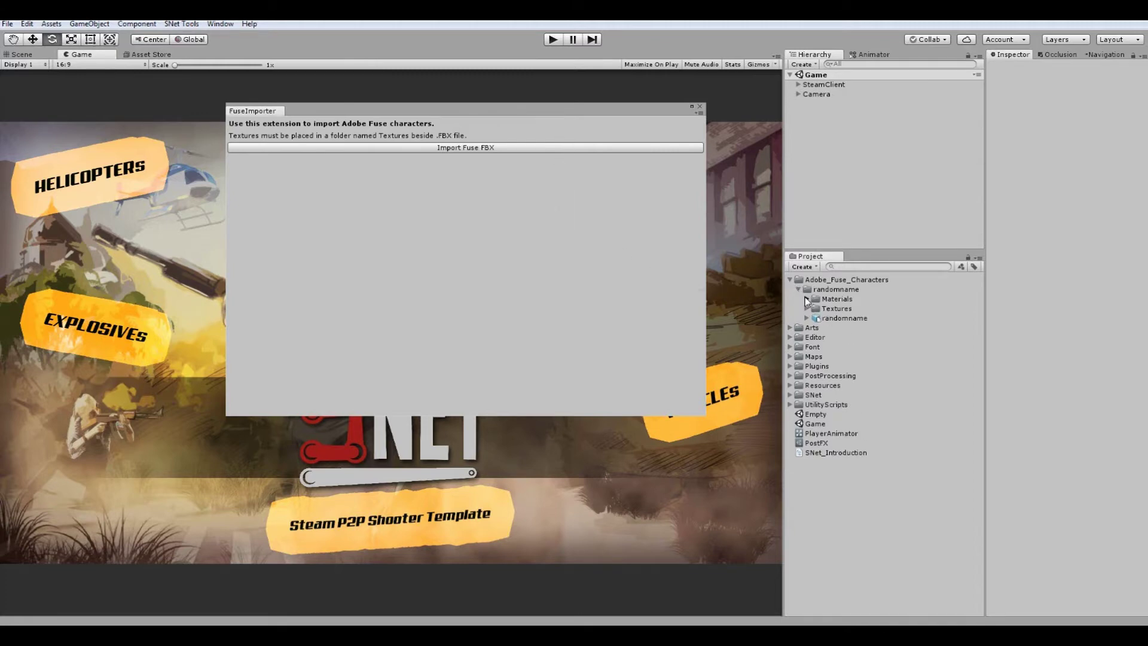
pyautogui.click(807, 299)
pyautogui.click(837, 318)
pyautogui.click(842, 327)
pyautogui.click(847, 347)
pyautogui.click(845, 375)
pyautogui.click(837, 338)
pyautogui.click(807, 299)
# Set the randomname model's Animation Type to Humanoid, apply, and close the FuseImporter window.
pyautogui.click(844, 318)
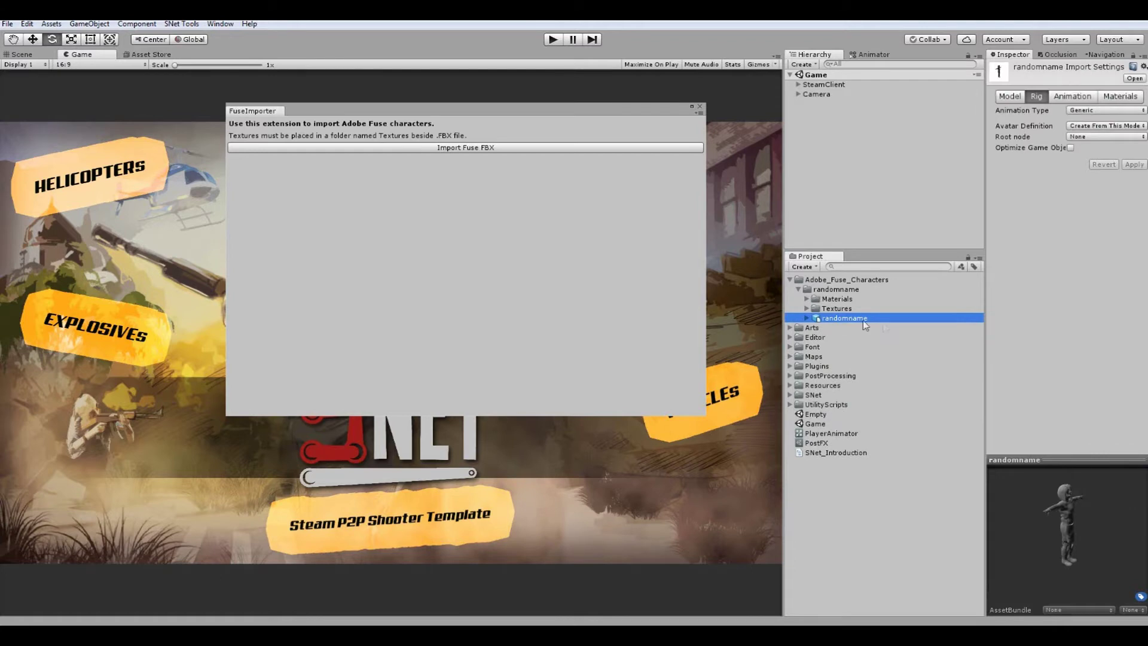
pyautogui.click(1097, 111)
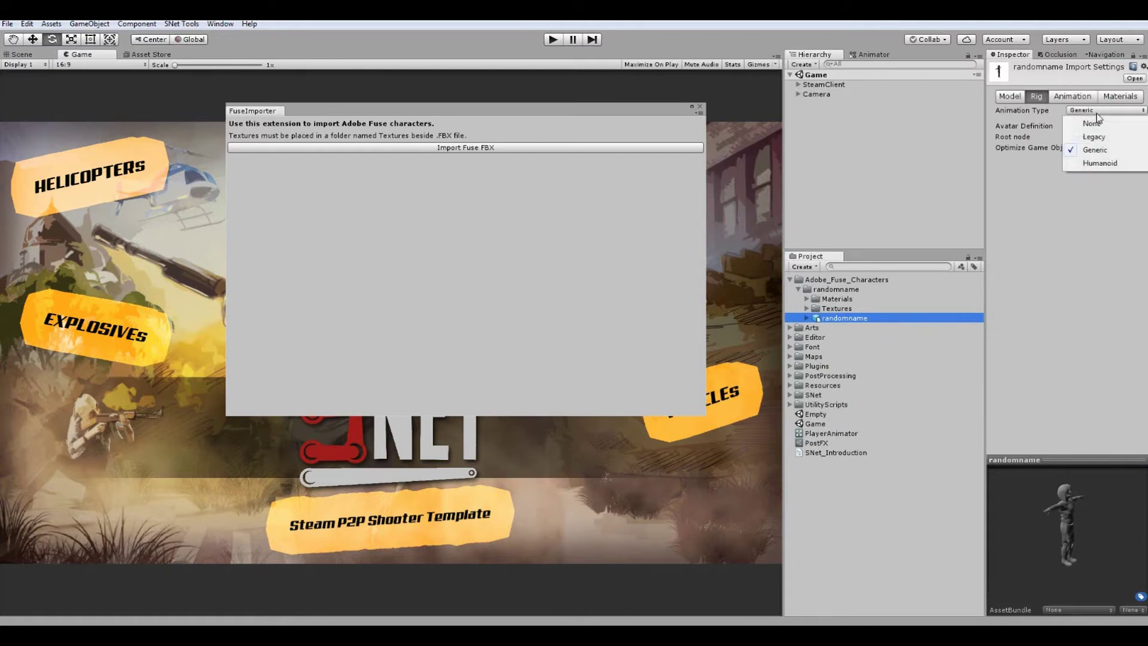
pyautogui.click(1101, 164)
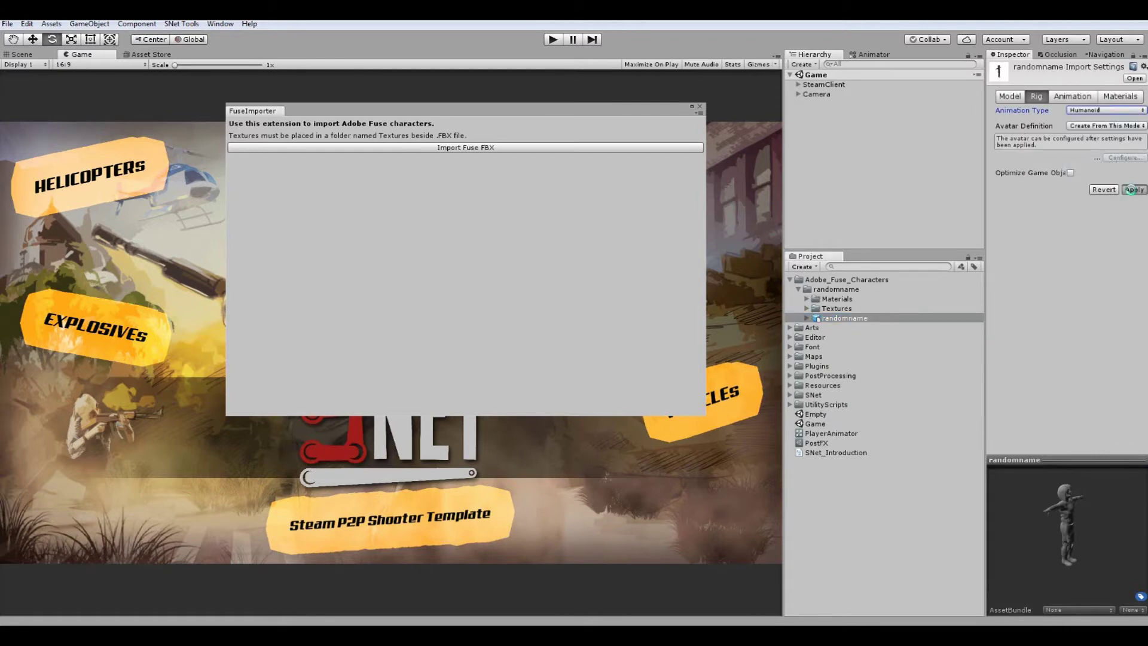
pyautogui.click(1131, 190)
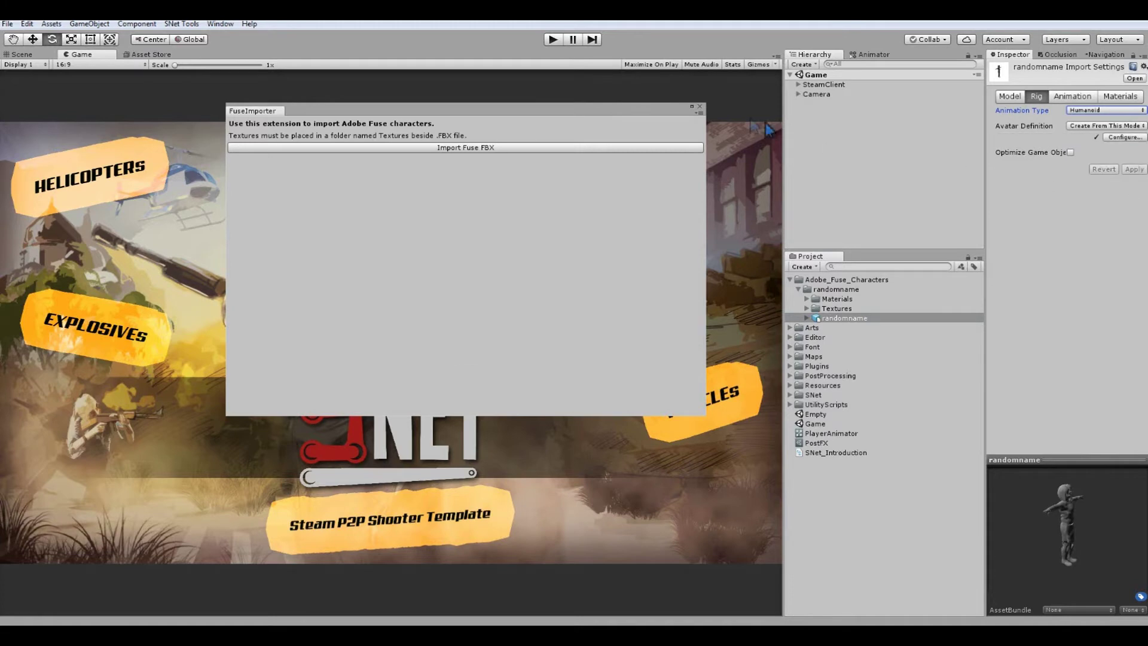
pyautogui.click(701, 107)
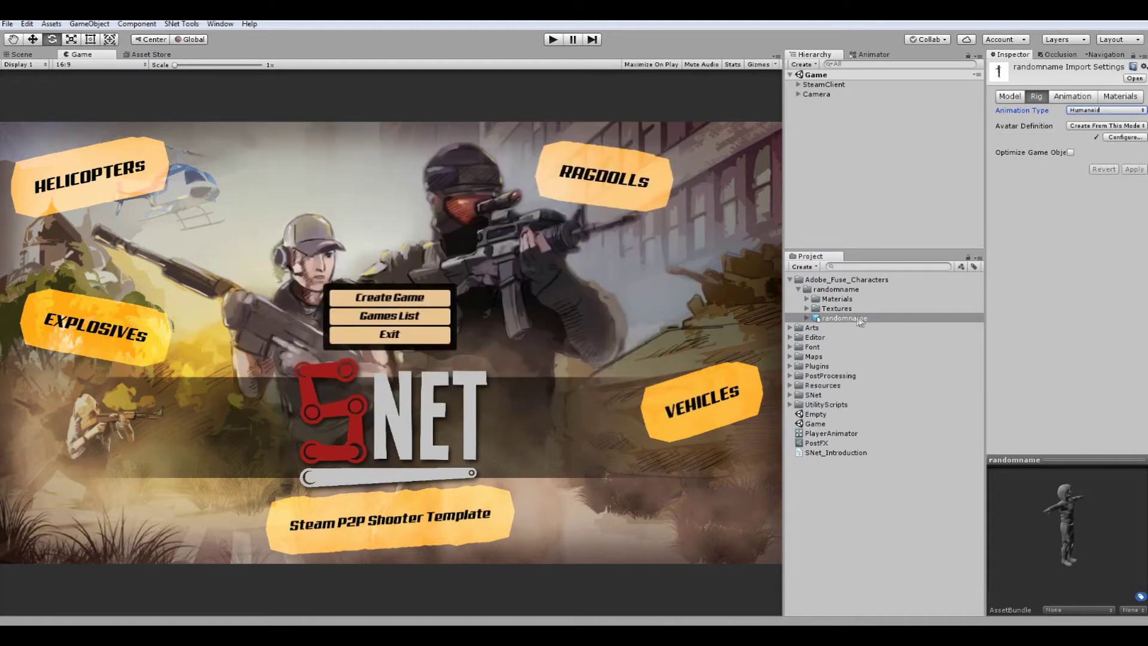
# Drag the randomname model into the Hierarchy and view it in the Scene tab.
pyautogui.moveTo(867, 321); pyautogui.dragTo(856, 168)
pyautogui.click(43, 58)
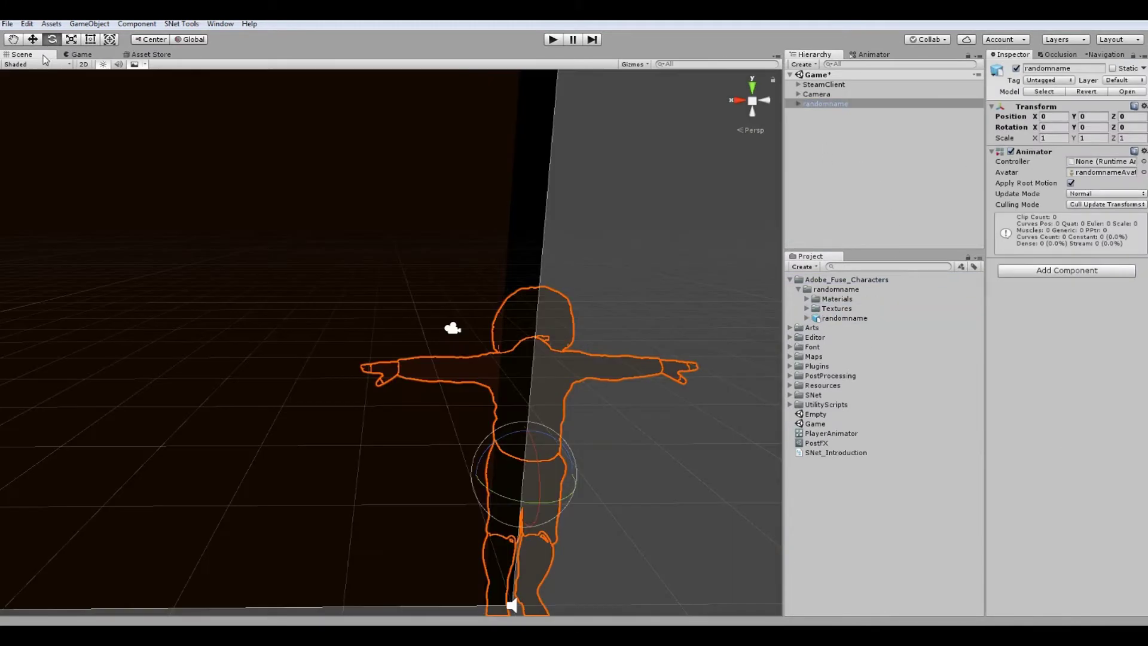
pyautogui.keyDown('alt'); pyautogui.moveTo(576, 269); pyautogui.dragTo(495, 223); pyautogui.keyUp('alt')
pyautogui.click(495, 223)
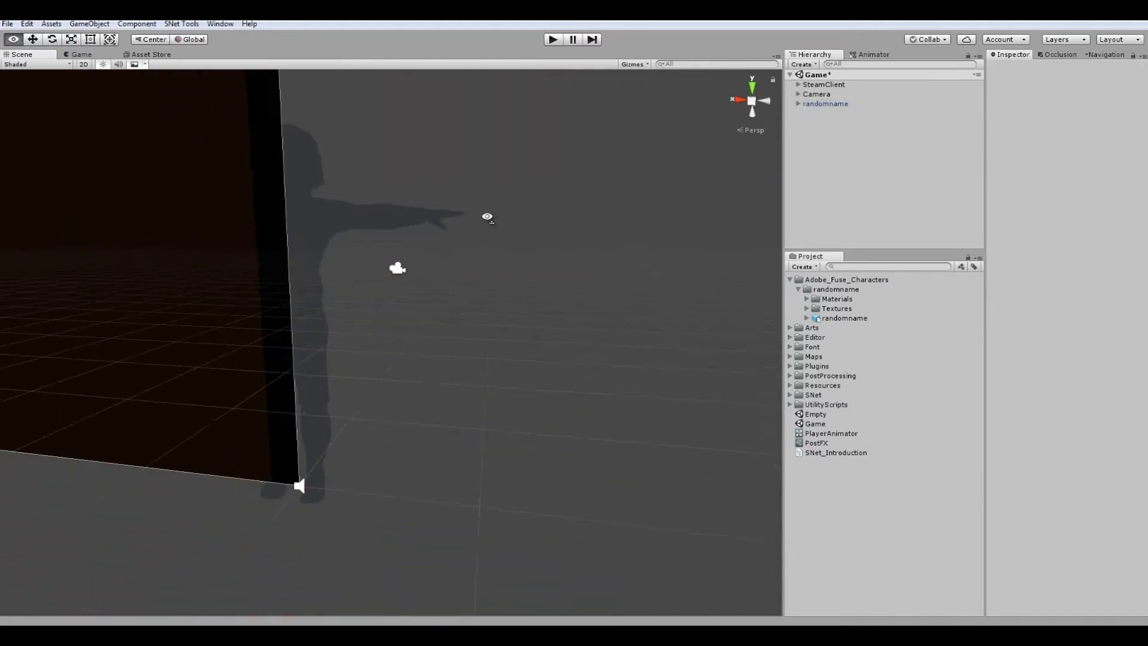
pyautogui.scroll(2, 503, 214)
pyautogui.scroll(5, 543, 209)
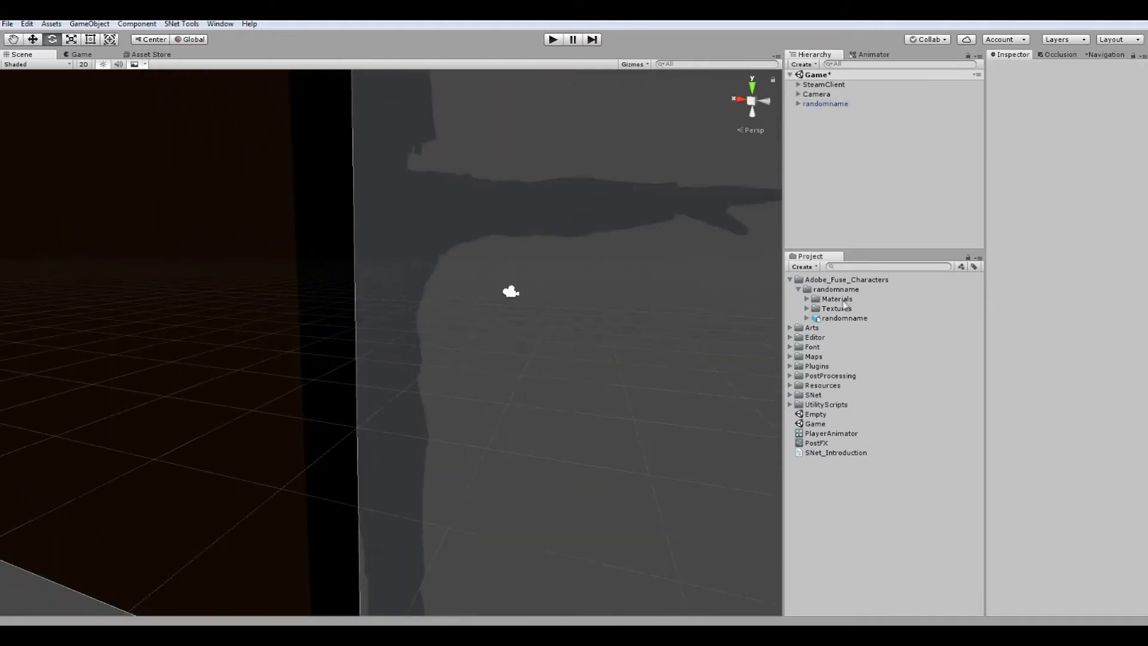
# Drag the Bottom, Hair and Shoes materials onto the character's shorts, head and boots.
pyautogui.click(807, 298)
pyautogui.moveTo(842, 327); pyautogui.dragTo(412, 465)
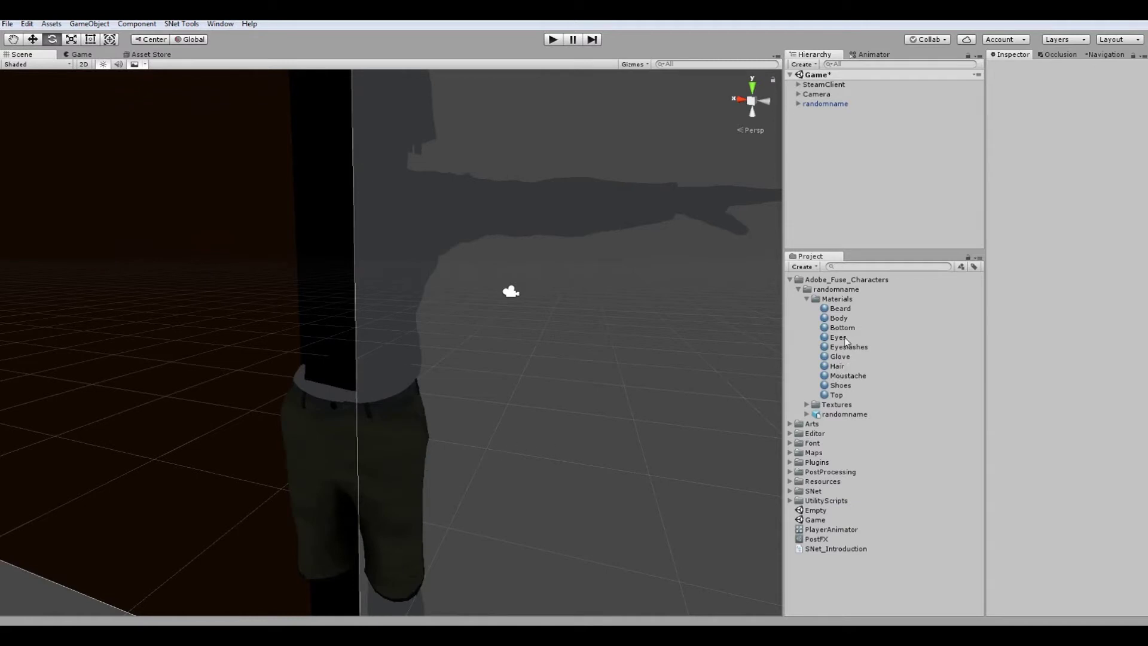
pyautogui.moveTo(842, 366)
pyautogui.mouseDown()
pyautogui.moveTo(422, 131)
pyautogui.moveTo(611, 240)
pyautogui.mouseUp()
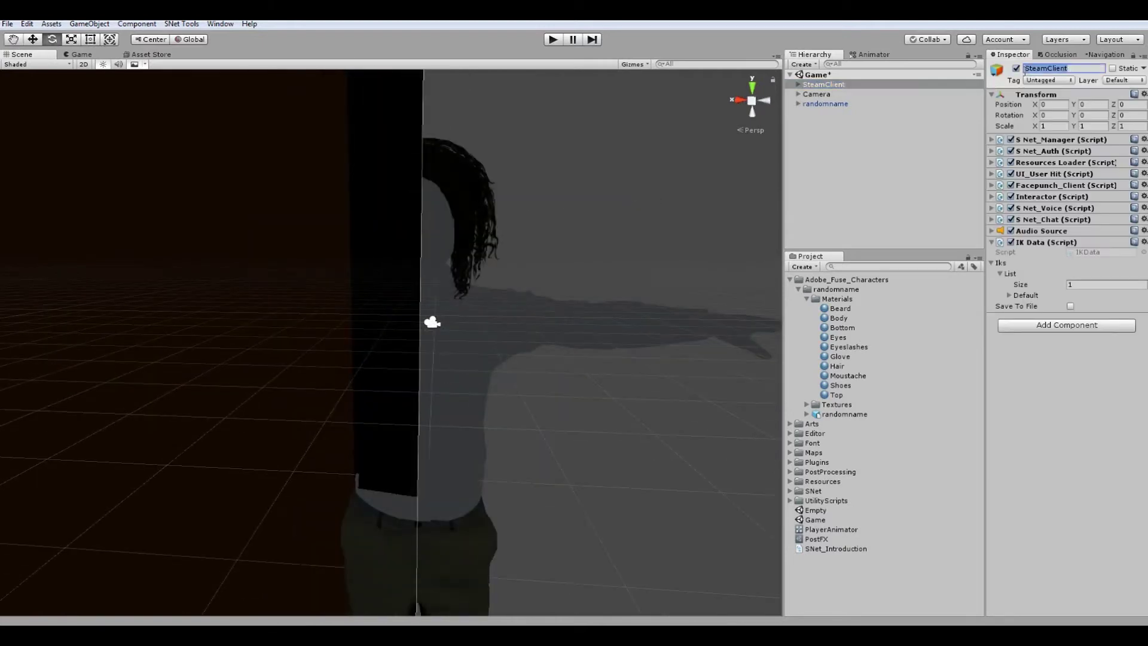
pyautogui.scroll(-3, 612, 240)
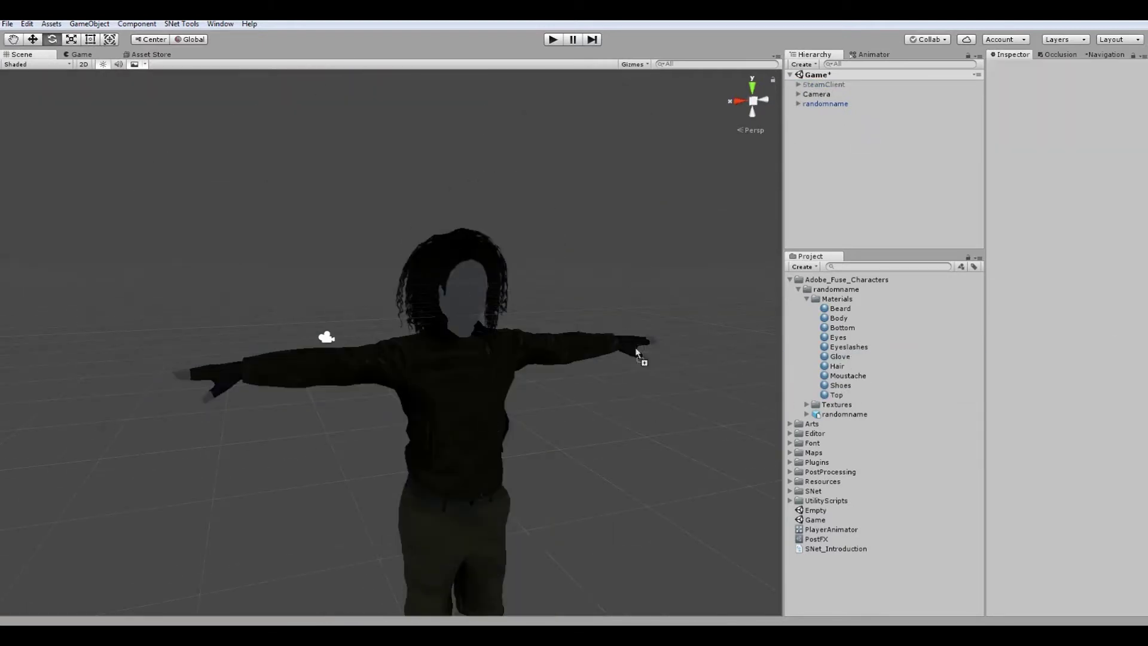
pyautogui.keyDown('alt'); pyautogui.moveTo(636, 305); pyautogui.dragTo(658, 314); pyautogui.keyUp('alt')
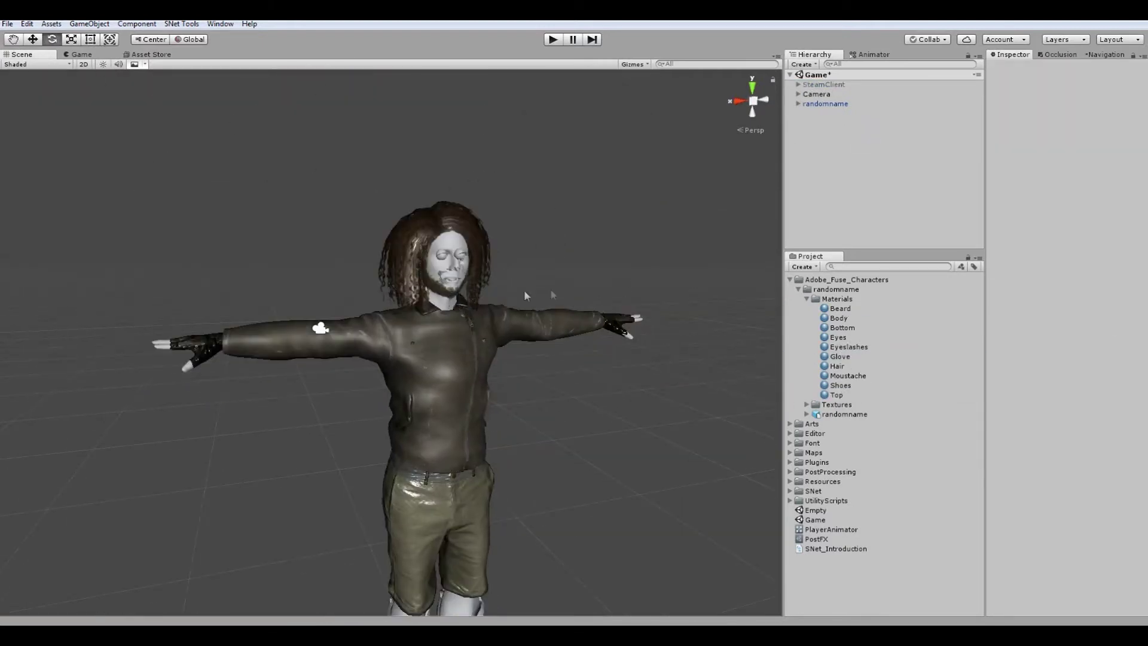
pyautogui.scroll(5, 546, 296)
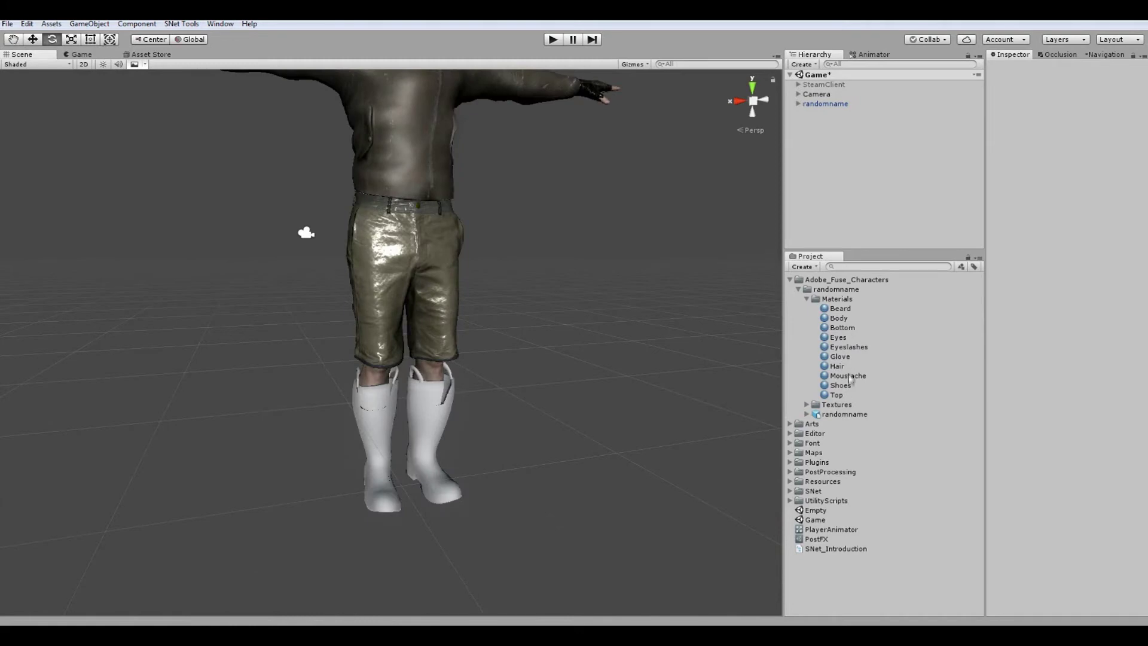
pyautogui.moveTo(850, 380)
pyautogui.mouseDown()
pyautogui.moveTo(419, 437)
pyautogui.moveTo(371, 313)
pyautogui.mouseUp()
# Inspect the character's child objects, including the Bottoms mesh, then select randomname.
pyautogui.click(372, 313)
pyautogui.click(383, 288)
pyautogui.click(550, 372)
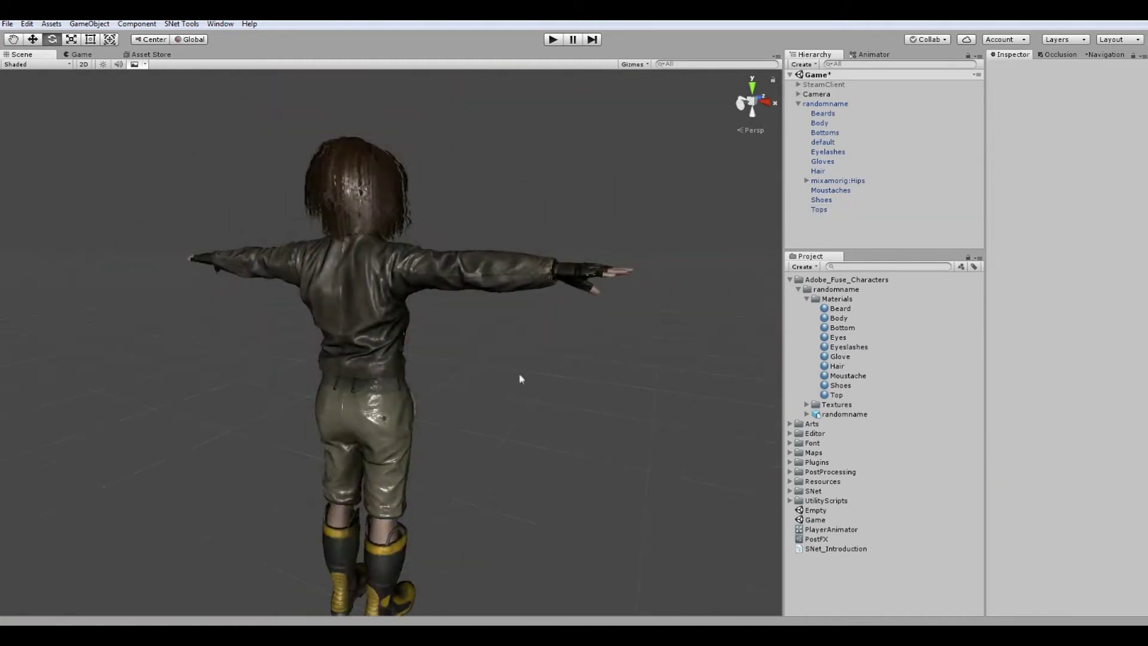
pyautogui.keyDown('alt'); pyautogui.moveTo(551, 374); pyautogui.dragTo(535, 337); pyautogui.keyUp('alt')
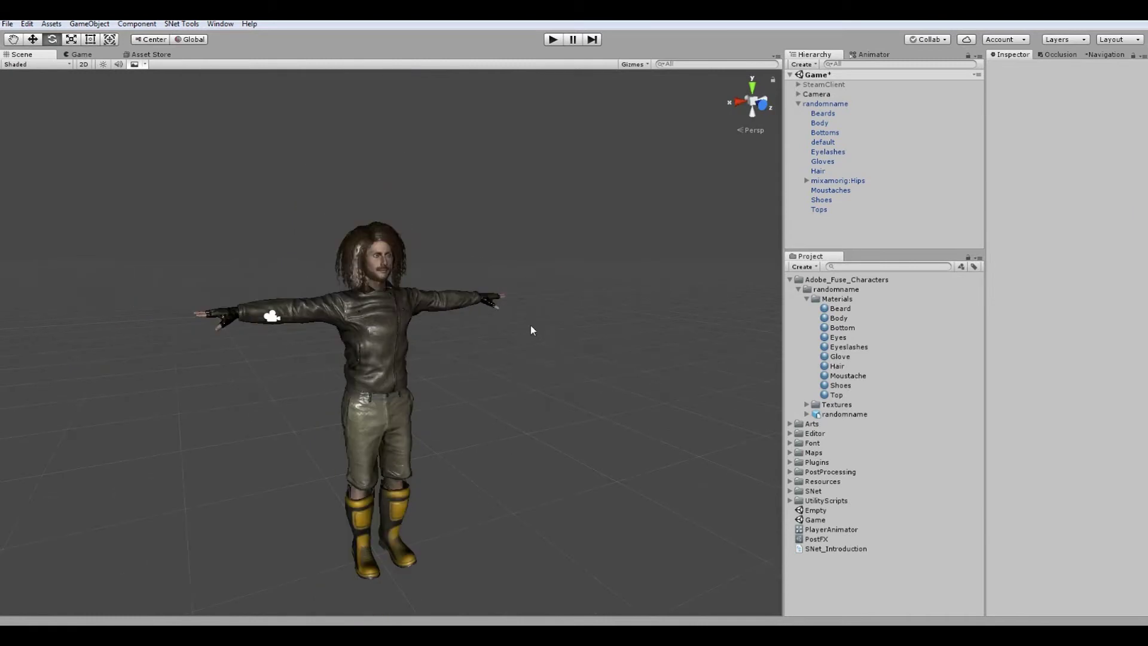
pyautogui.click(399, 429)
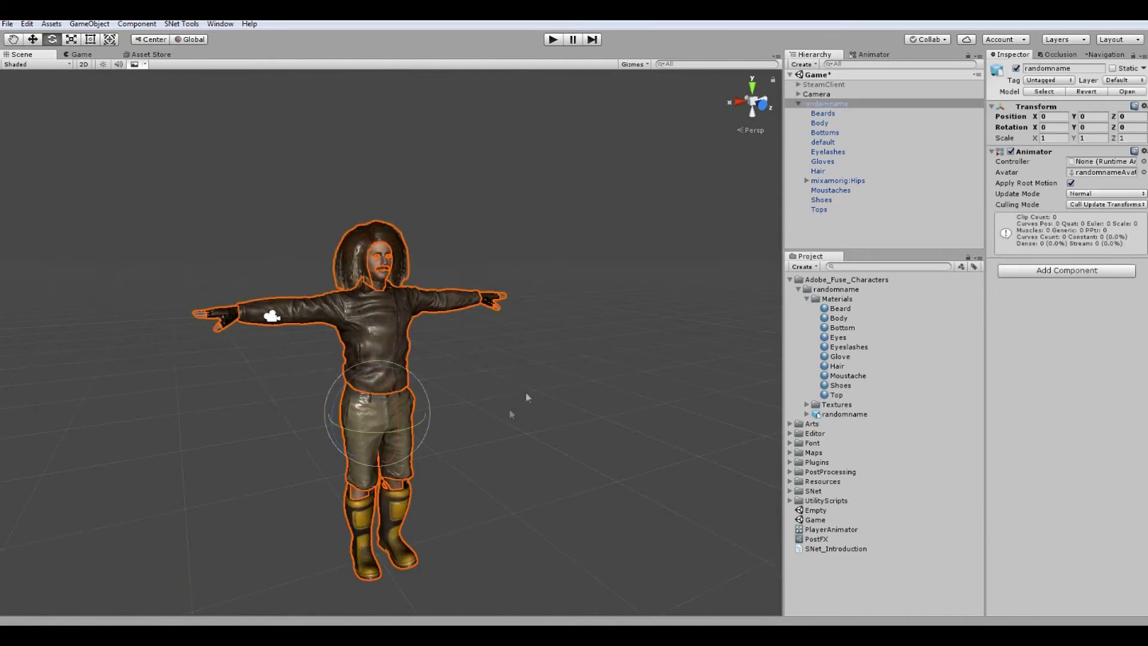
pyautogui.click(410, 437)
pyautogui.click(408, 460)
pyautogui.click(410, 472)
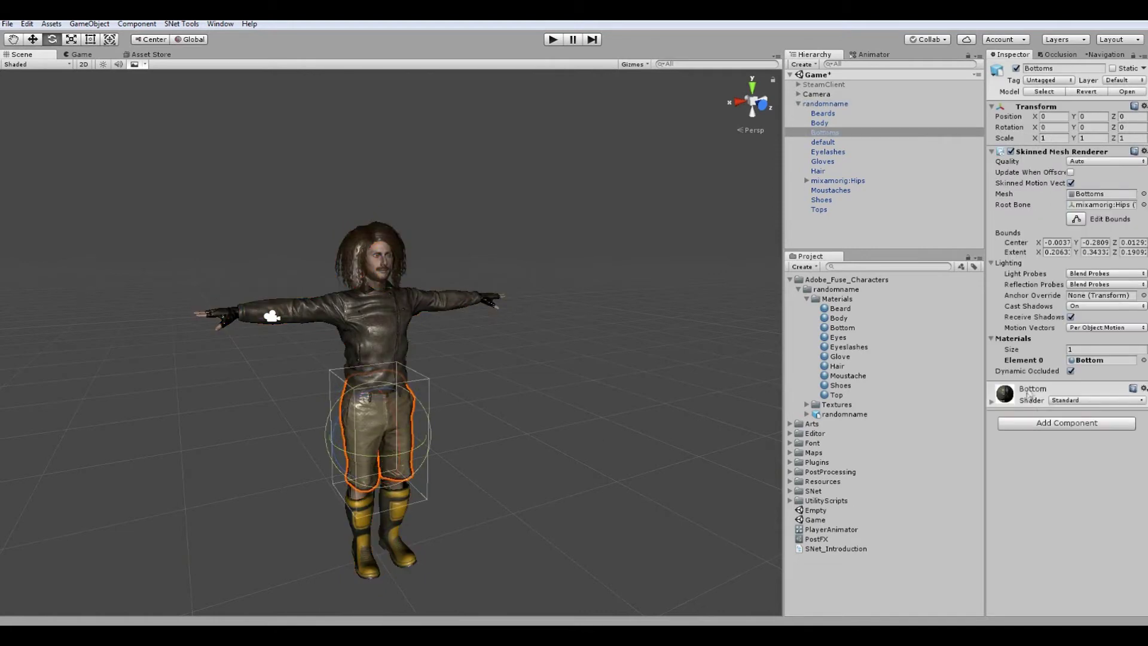
pyautogui.click(640, 359)
pyautogui.keyDown('alt'); pyautogui.moveTo(641, 359); pyautogui.dragTo(548, 354); pyautogui.keyUp('alt')
pyautogui.scroll(5, 549, 353)
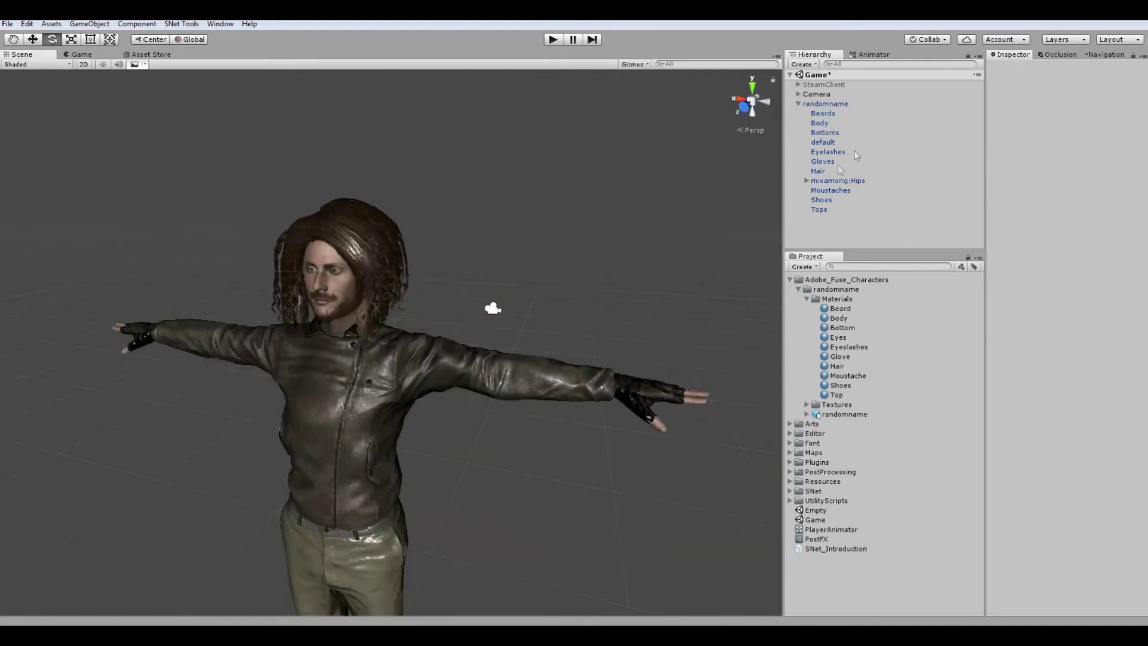
pyautogui.click(853, 105)
# Run SNet Tools > Generate Player on randomname, which warns the hips need ragdolling.
pyautogui.click(179, 24)
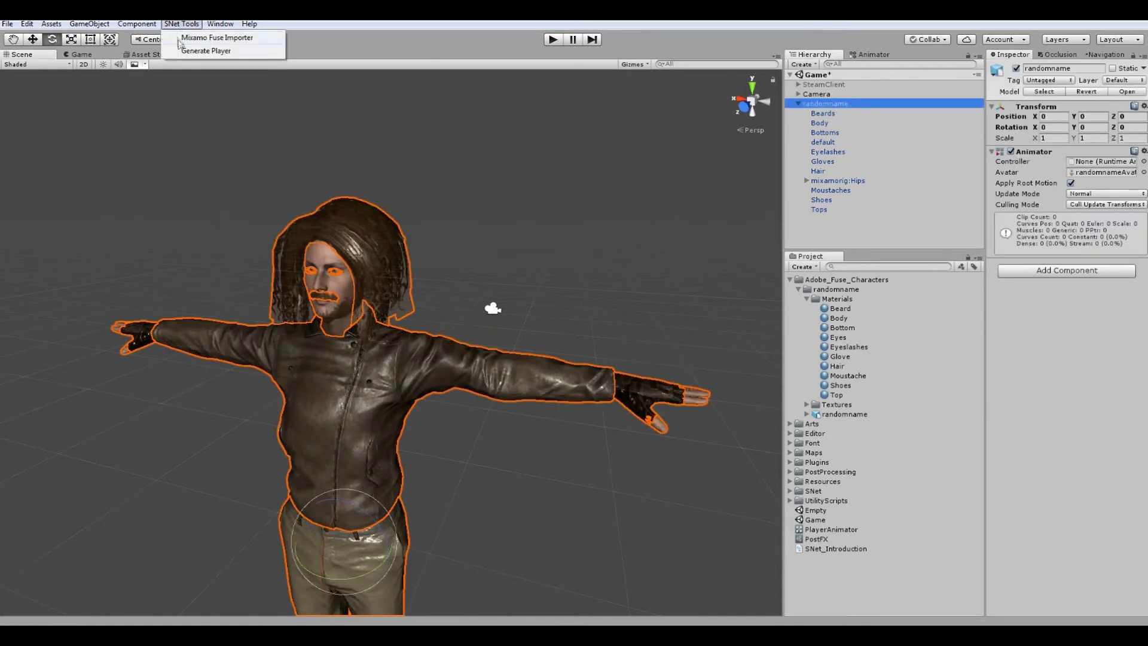
pyautogui.click(216, 53)
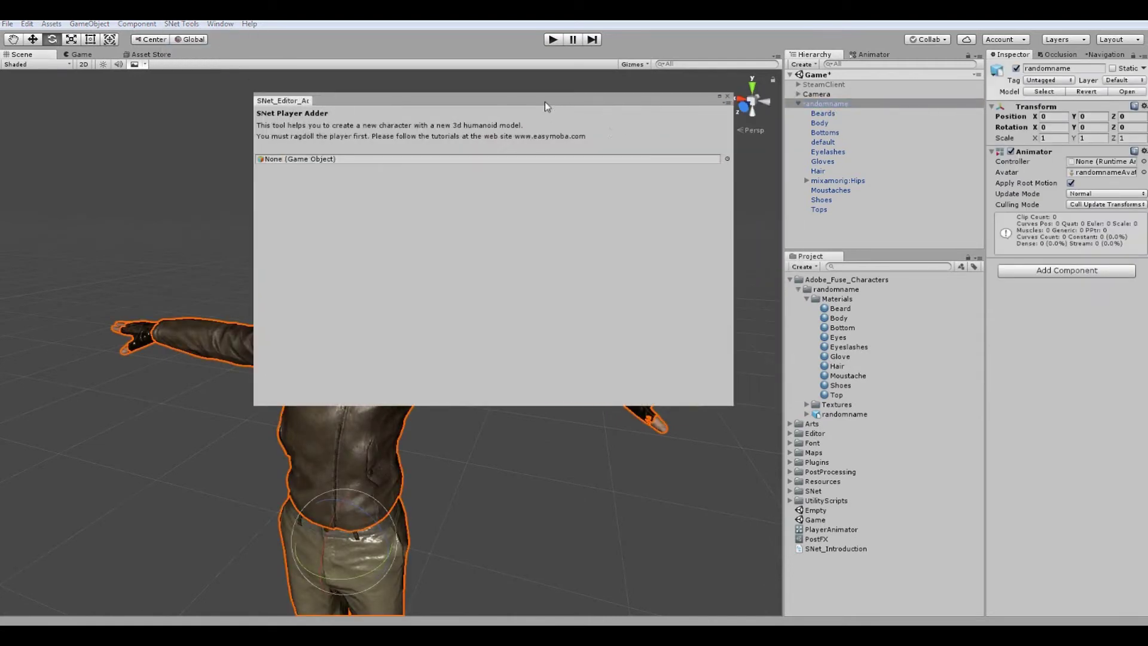
pyautogui.moveTo(833, 103); pyautogui.dragTo(398, 166)
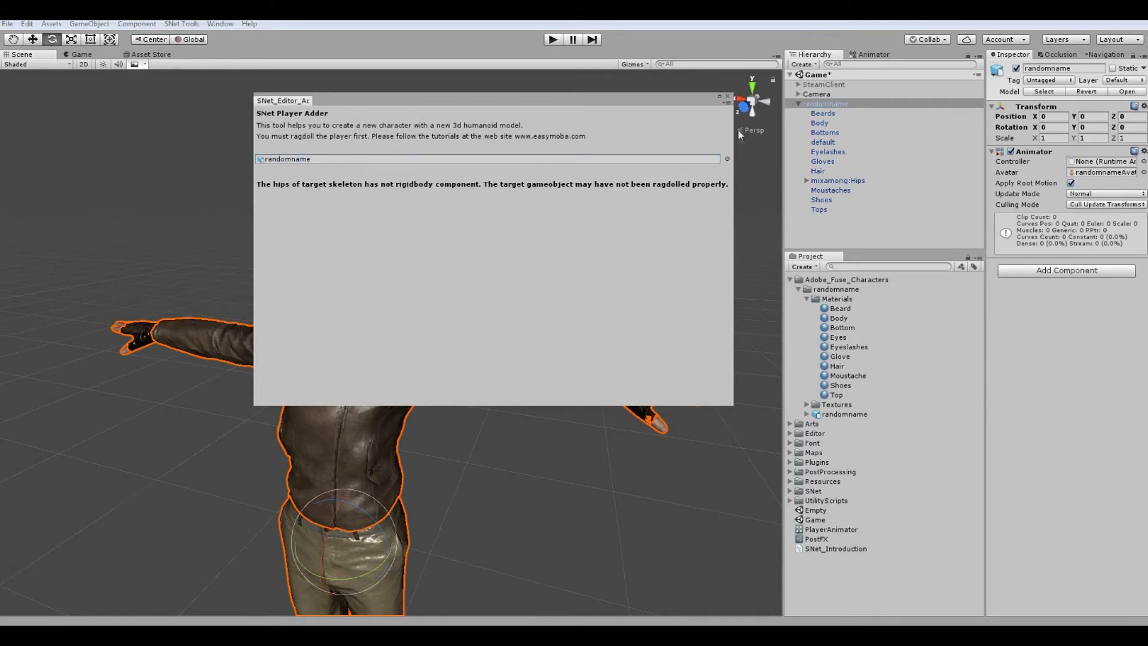
pyautogui.click(728, 97)
# Select the Tops and Beards meshes and the randomname root, then collapse its children.
pyautogui.click(866, 211)
pyautogui.click(840, 113)
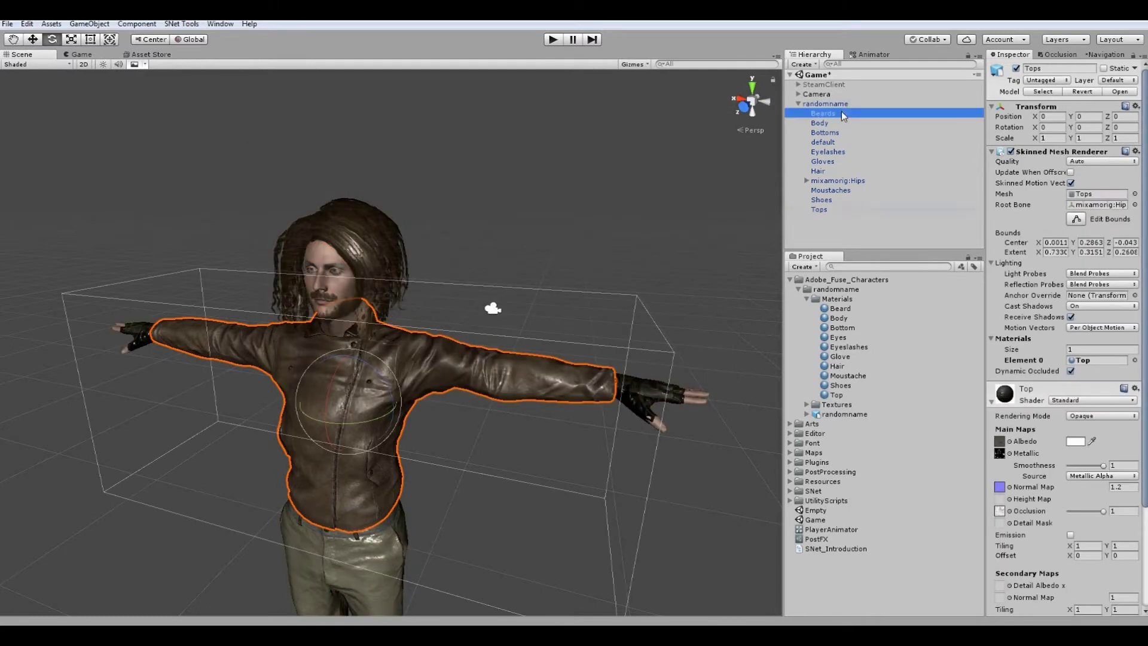
pyautogui.click(807, 105)
pyautogui.click(803, 104)
pyautogui.click(71, 25)
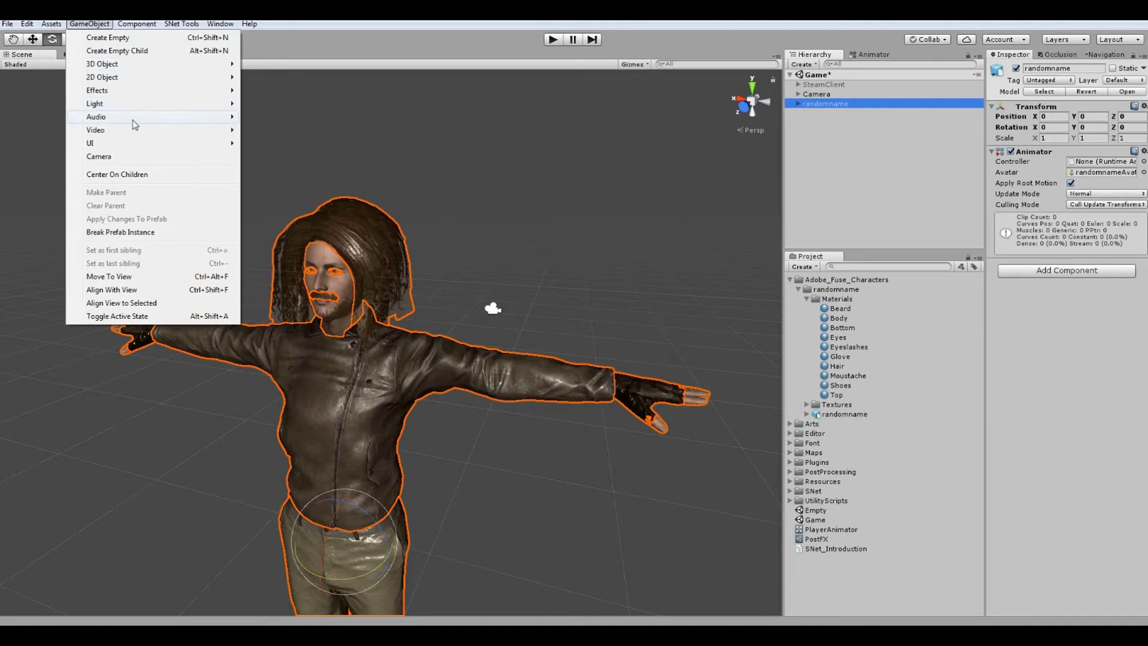
# In the Create Ragdoll wizard, assign mixamorig:Hips as Pelvis and the left leg bones.
pyautogui.moveTo(136, 68)
pyautogui.click(271, 148)
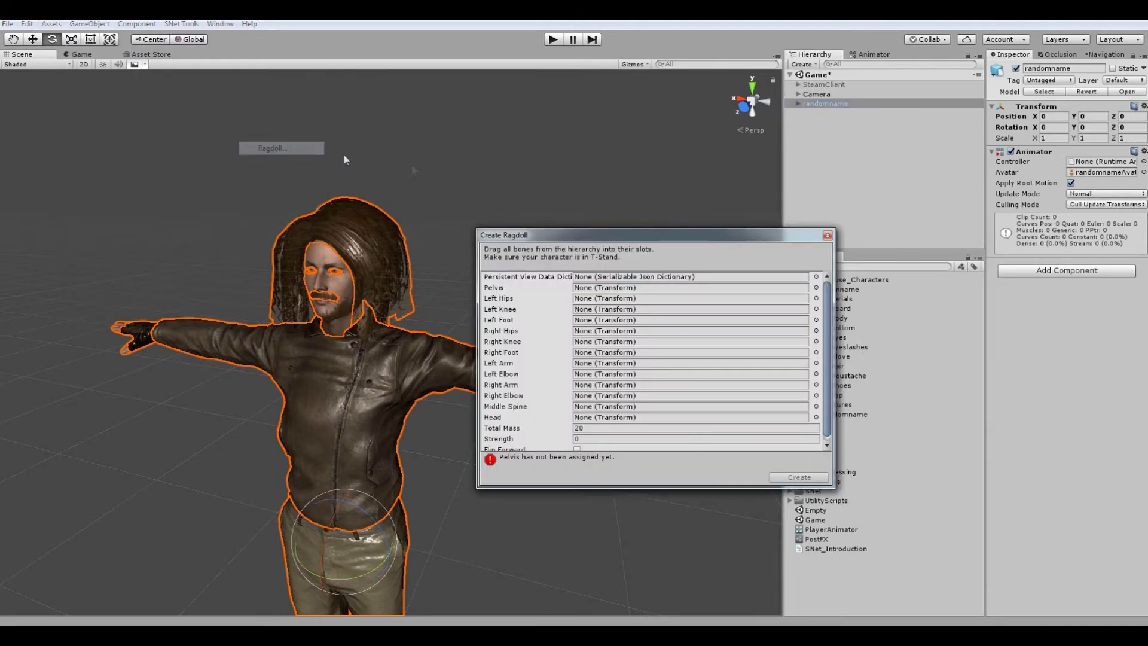
pyautogui.click(799, 104)
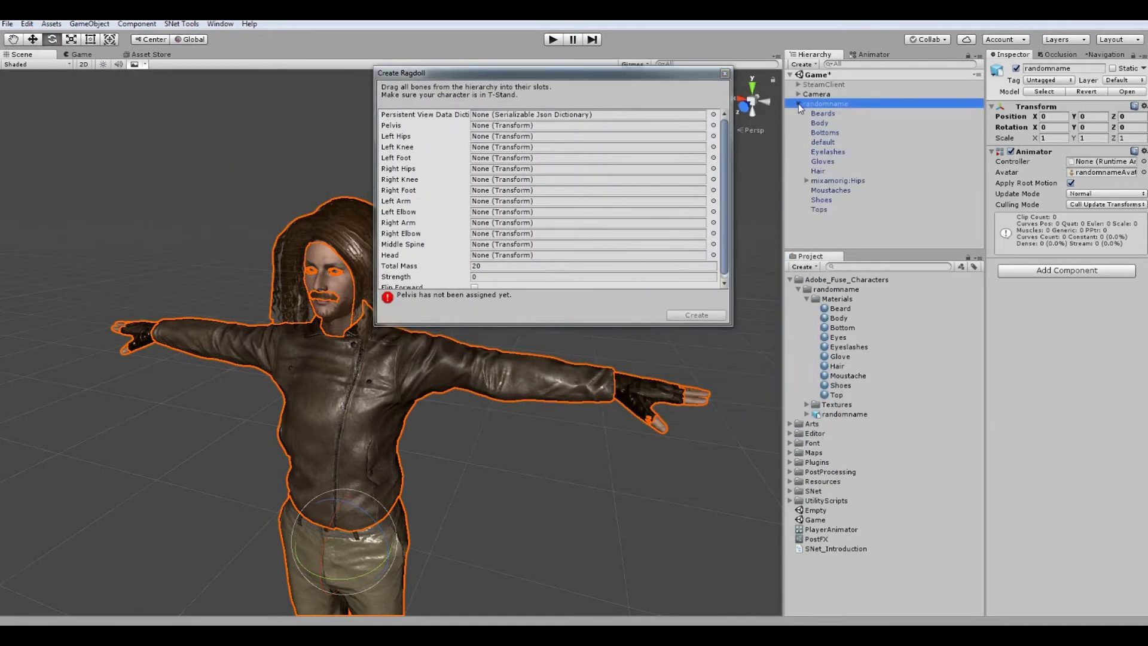
pyautogui.click(807, 180)
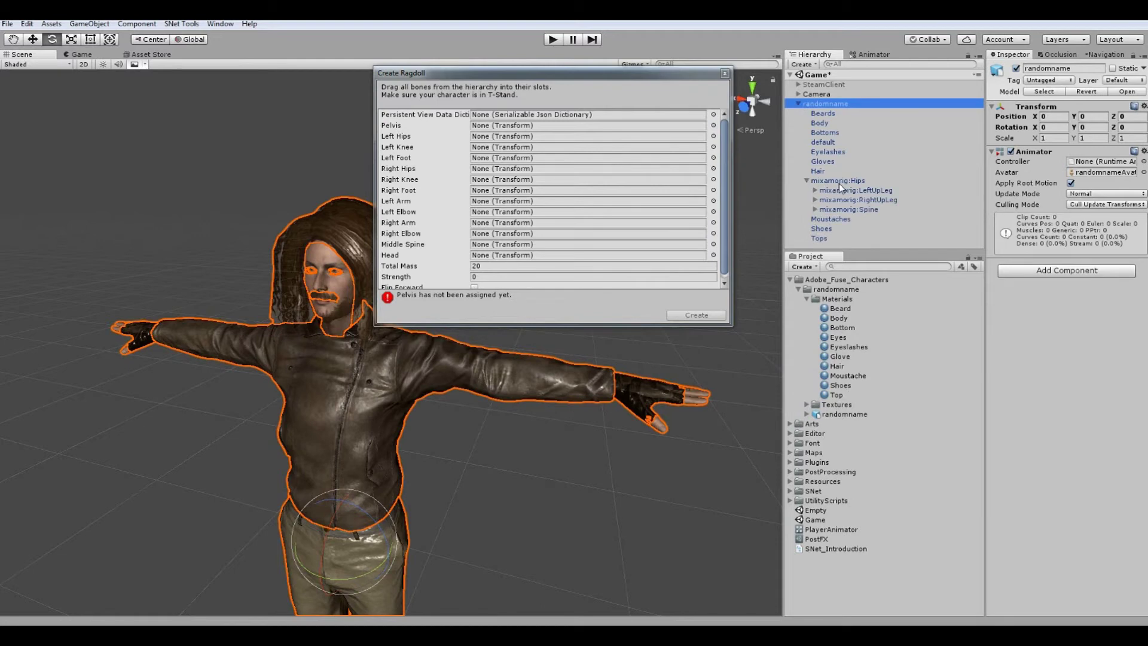
pyautogui.moveTo(837, 181); pyautogui.dragTo(524, 127)
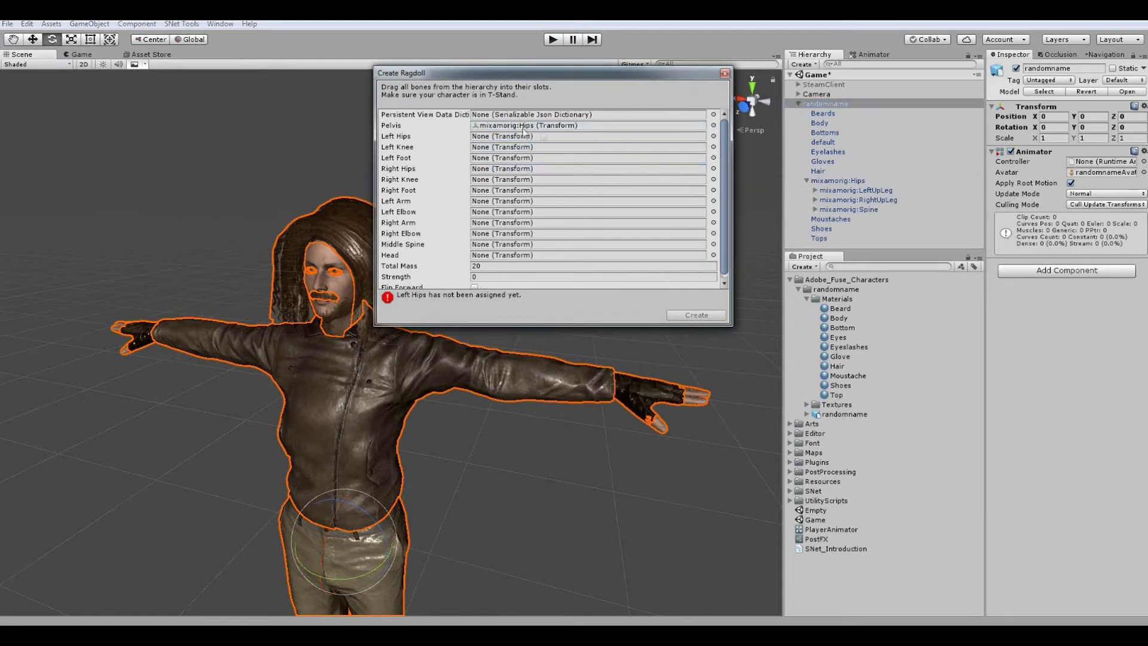
pyautogui.click(814, 190)
pyautogui.moveTo(855, 190); pyautogui.dragTo(526, 147)
pyautogui.moveTo(870, 209); pyautogui.dragTo(526, 158)
pyautogui.click(817, 206)
pyautogui.click(826, 215)
pyautogui.click(832, 225)
# Drag the right leg, spine and arm bones into their remaining ragdoll slots.
pyautogui.scroll(-2, 838, 232)
pyautogui.moveTo(858, 177); pyautogui.dragTo(598, 168)
pyautogui.moveTo(873, 196); pyautogui.dragTo(541, 190)
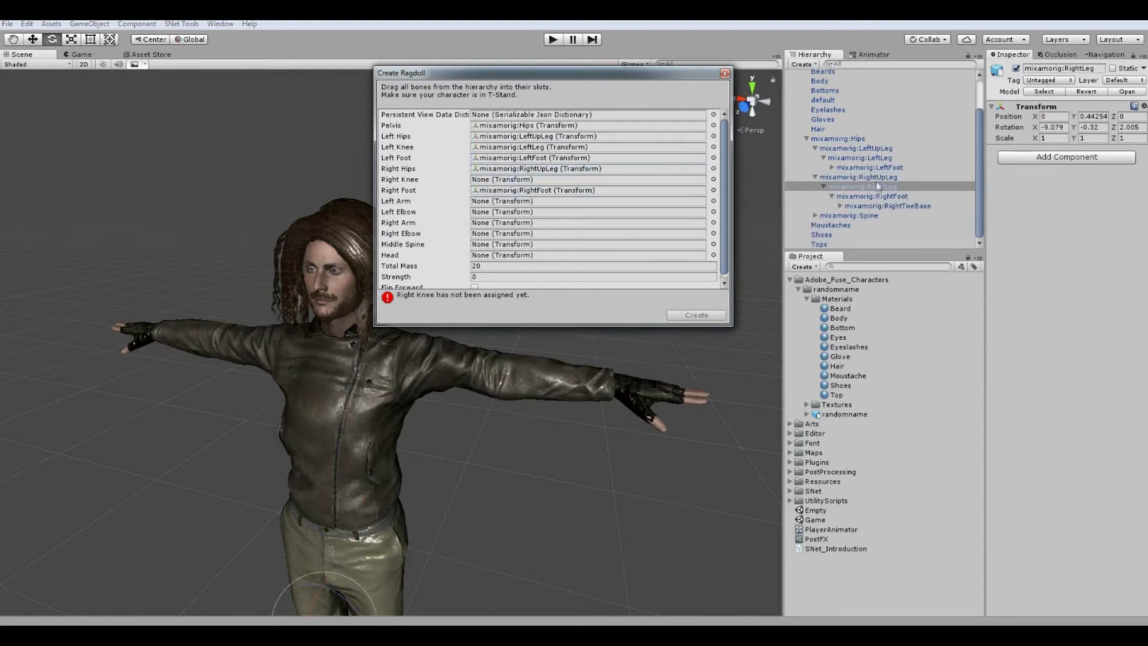
pyautogui.moveTo(878, 187); pyautogui.dragTo(538, 180)
pyautogui.click(816, 215)
pyautogui.scroll(-1, 853, 201)
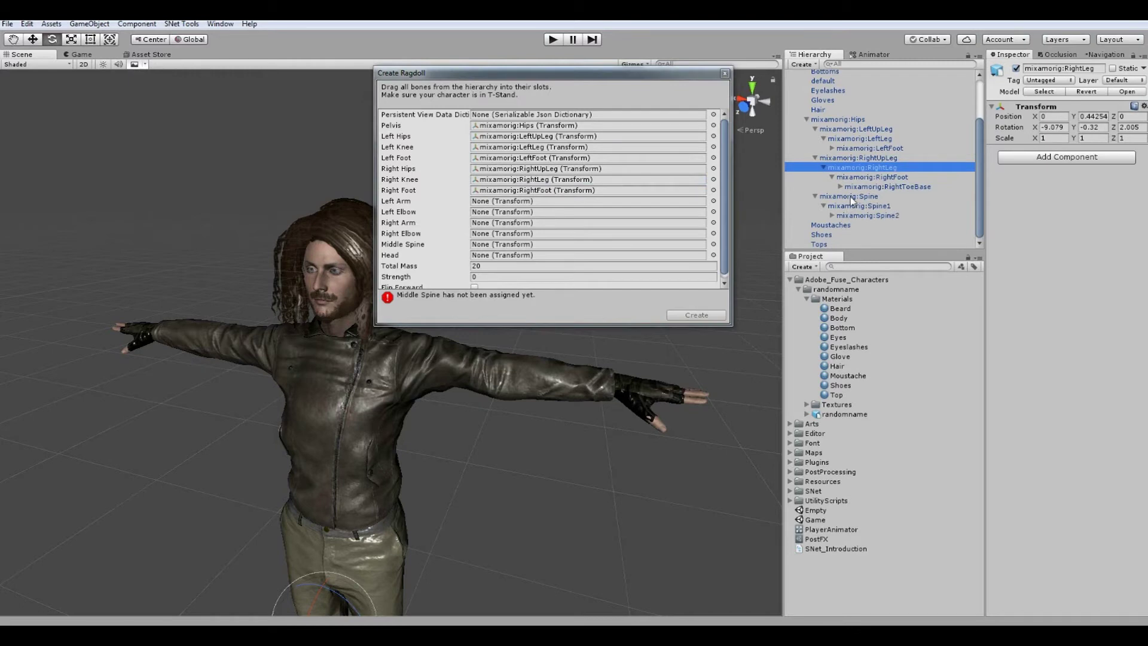
pyautogui.moveTo(852, 197); pyautogui.dragTo(538, 244)
pyautogui.click(832, 215)
pyautogui.scroll(-1, 837, 215)
pyautogui.click(840, 197)
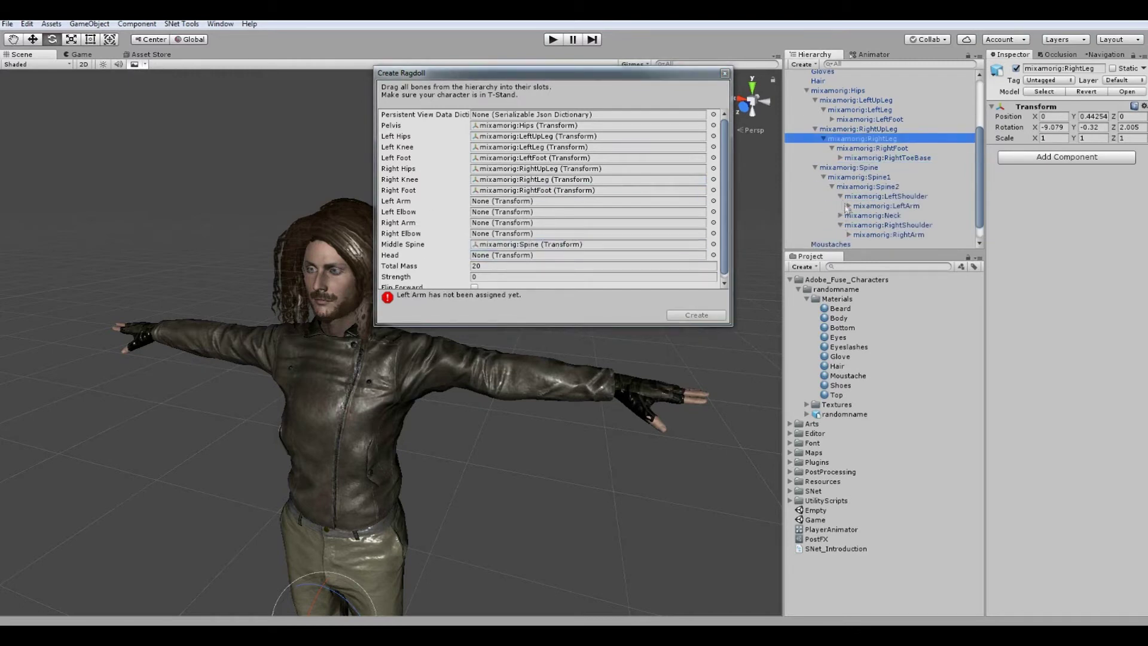
pyautogui.click(848, 206)
pyautogui.scroll(-1, 848, 207)
pyautogui.click(849, 215)
pyautogui.moveTo(888, 215)
pyautogui.mouseDown()
pyautogui.moveTo(538, 222)
pyautogui.moveTo(602, 235)
pyautogui.mouseUp()
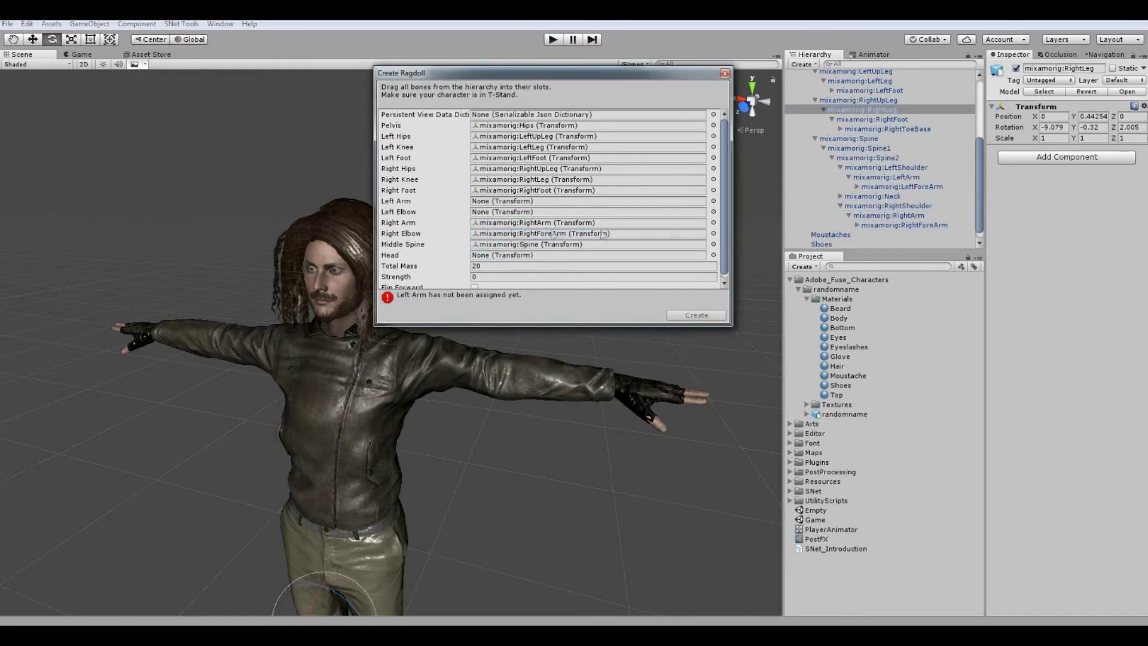
# Assign the LeftArm, LeftForeArm and Head bones, then create the ragdoll.
pyautogui.moveTo(512, 210); pyautogui.dragTo(512, 204)
pyautogui.moveTo(902, 187); pyautogui.dragTo(539, 212)
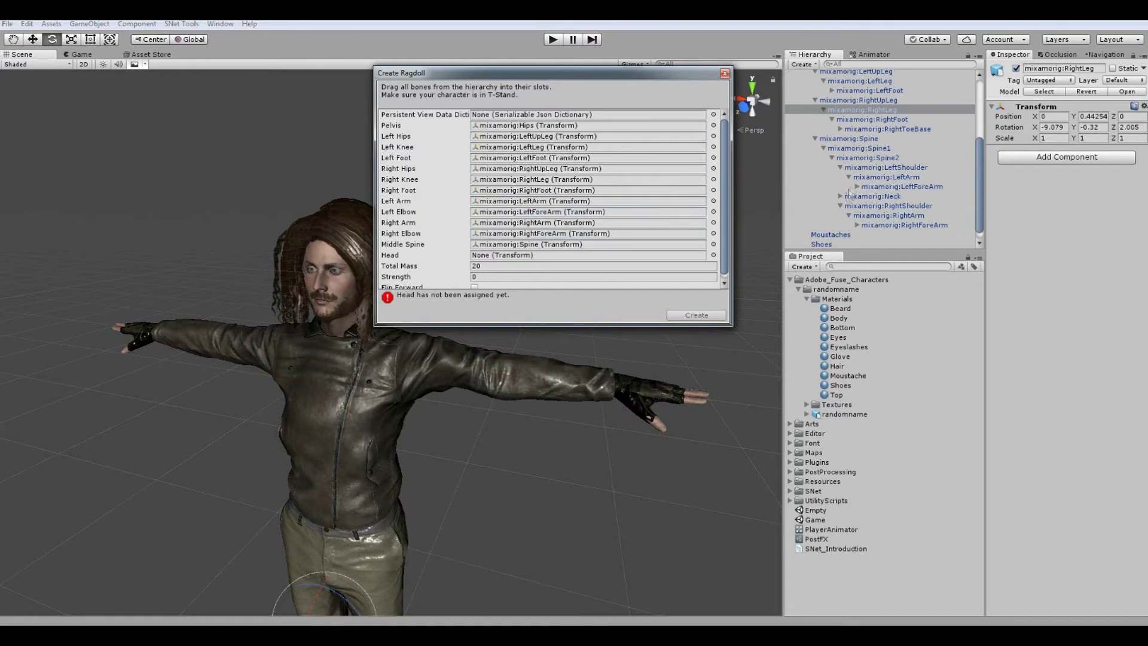
pyautogui.click(840, 196)
pyautogui.moveTo(864, 206); pyautogui.dragTo(538, 254)
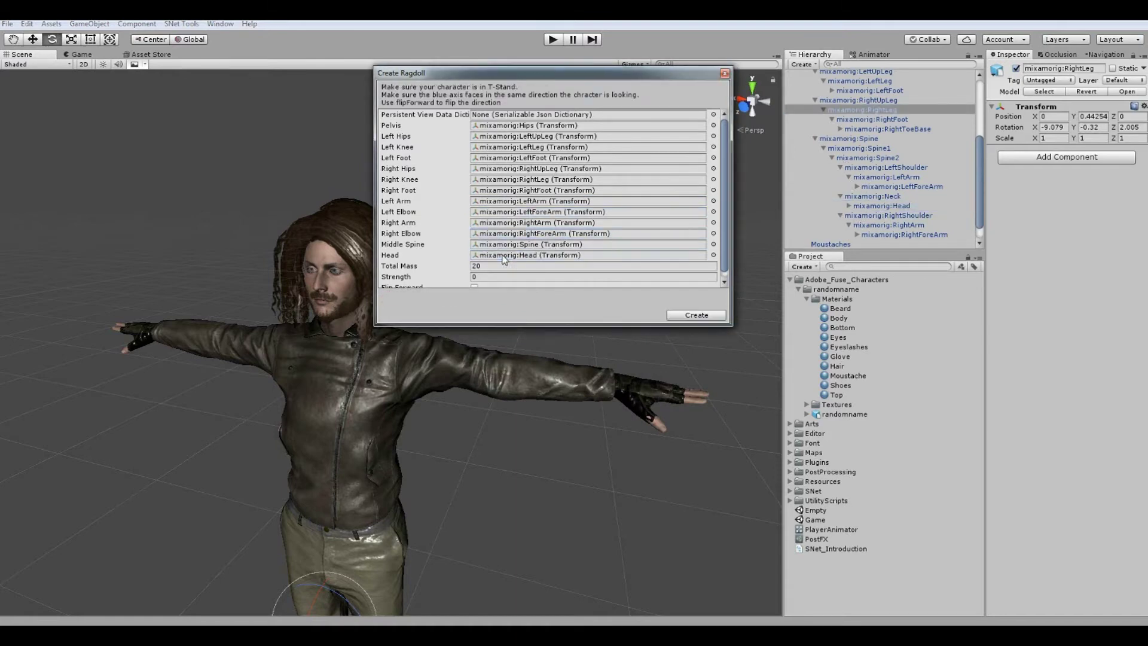
pyautogui.click(692, 315)
pyautogui.keyDown('alt'); pyautogui.moveTo(485, 321); pyautogui.dragTo(538, 341); pyautogui.keyUp('alt')
pyautogui.scroll(5, 559, 303)
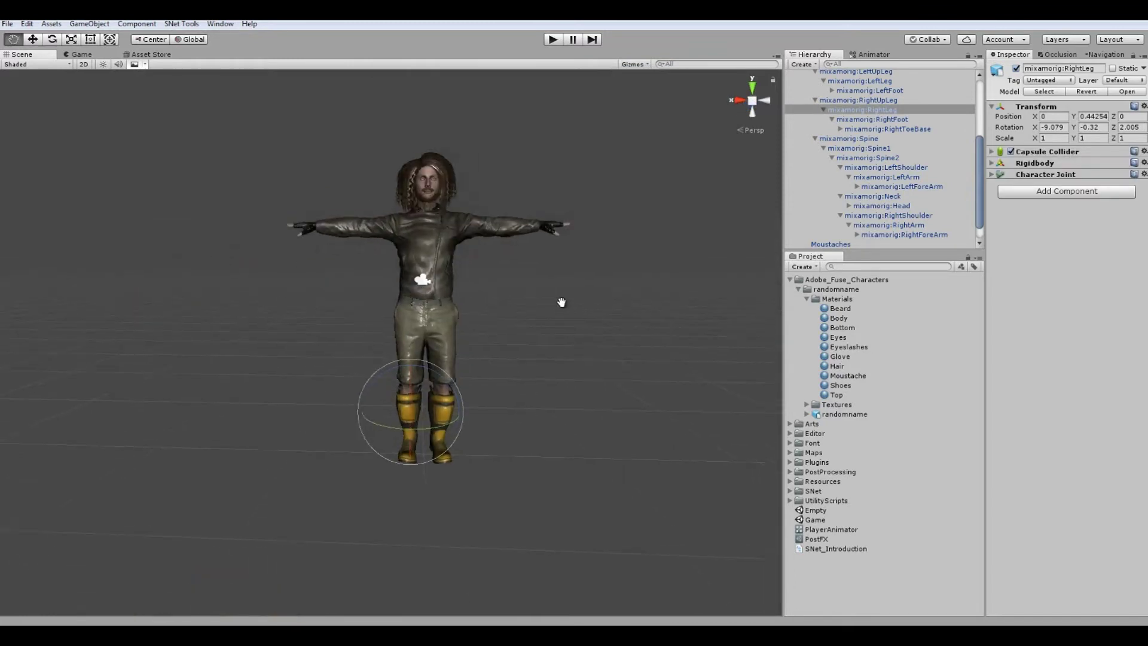
# Inspect the new ragdoll colliders on the leg, foot and hips bones.
pyautogui.click(1057, 151)
pyautogui.scroll(-3, 738, 229)
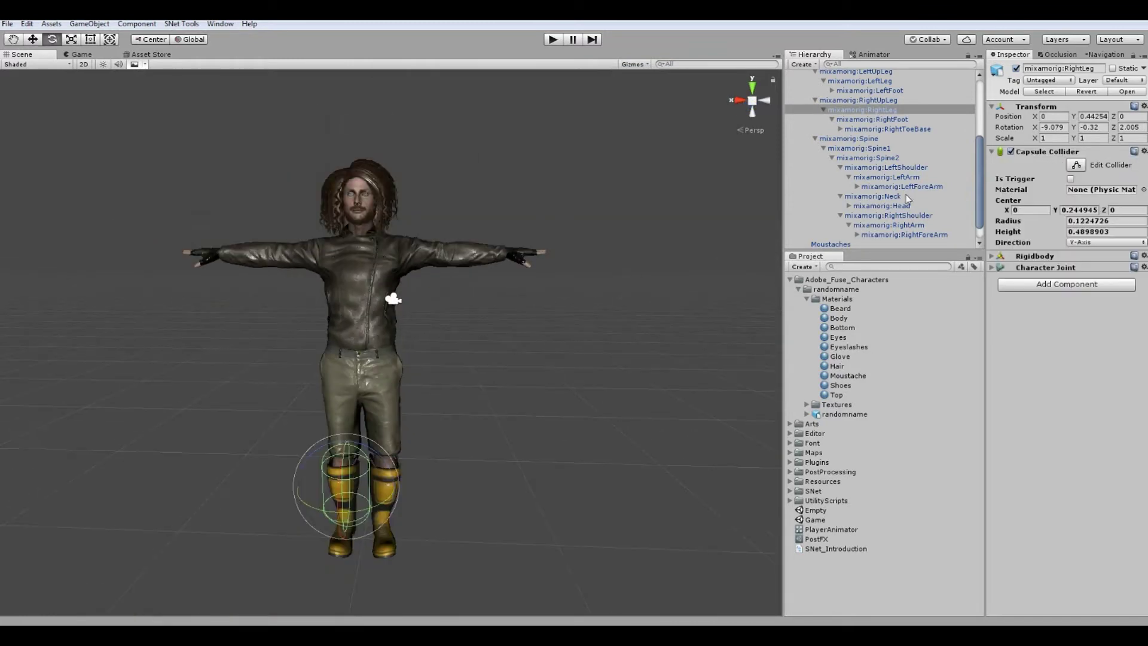
pyautogui.scroll(4, 850, 140)
pyautogui.click(849, 190)
pyautogui.click(866, 199)
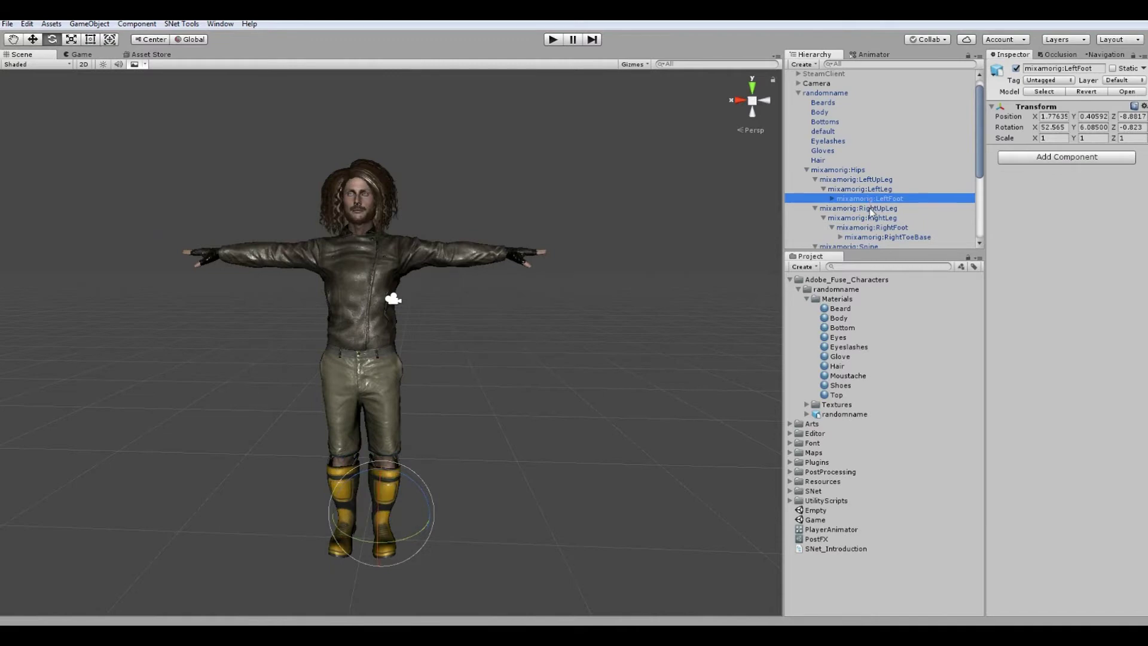
pyautogui.click(862, 171)
pyautogui.scroll(6, 599, 250)
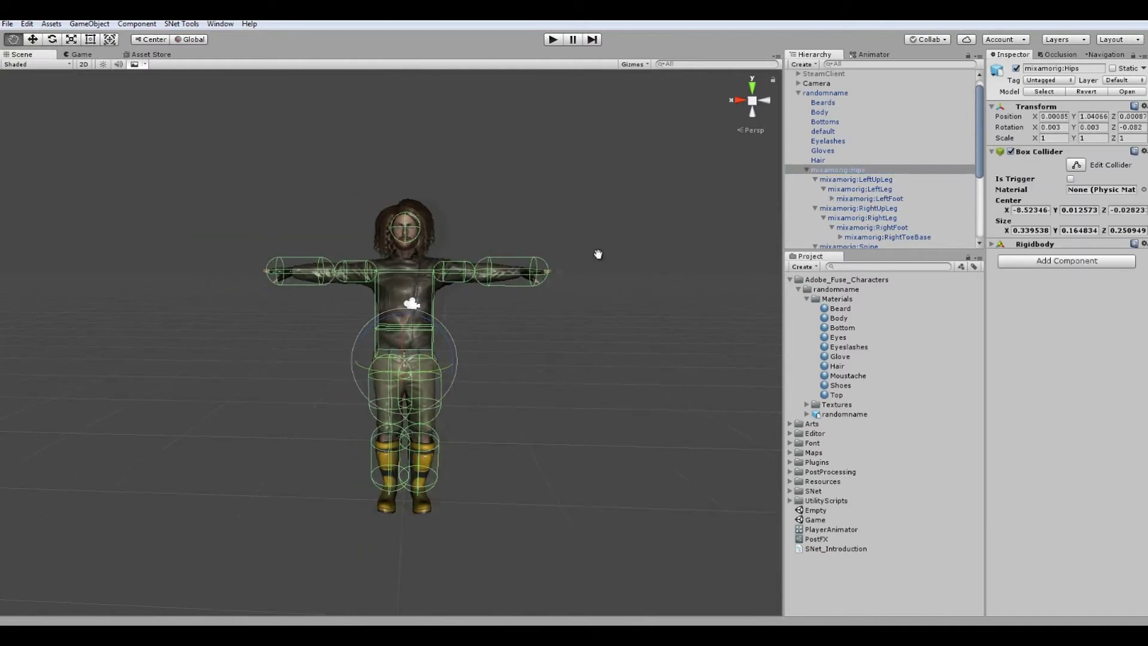
pyautogui.scroll(-5, 598, 278)
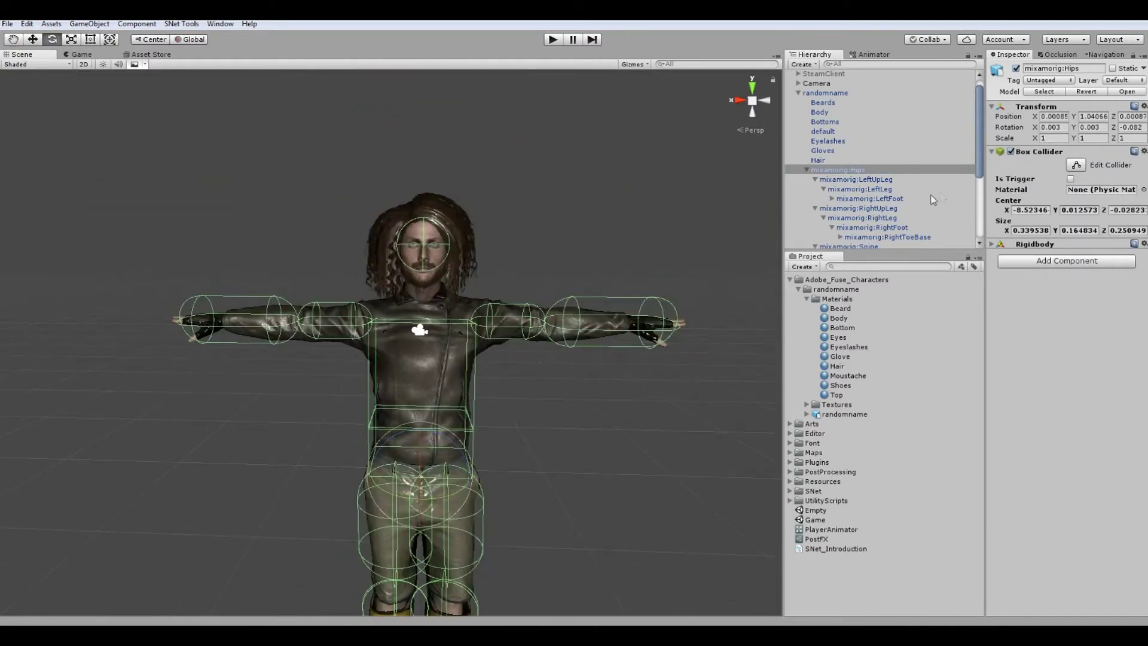
pyautogui.scroll(-4, 870, 215)
# Set the mixamorig:Head Sphere Collider radius to 0.17 and Center Z to -0.04.
pyautogui.click(888, 207)
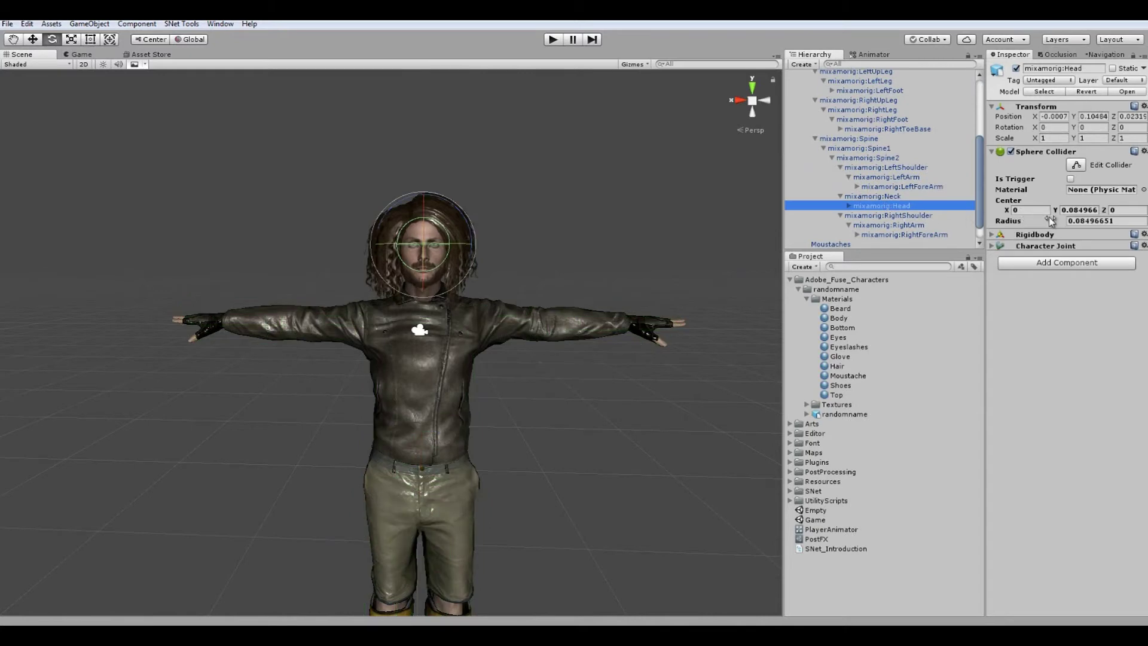
pyautogui.moveTo(1051, 222); pyautogui.dragTo(1057, 223)
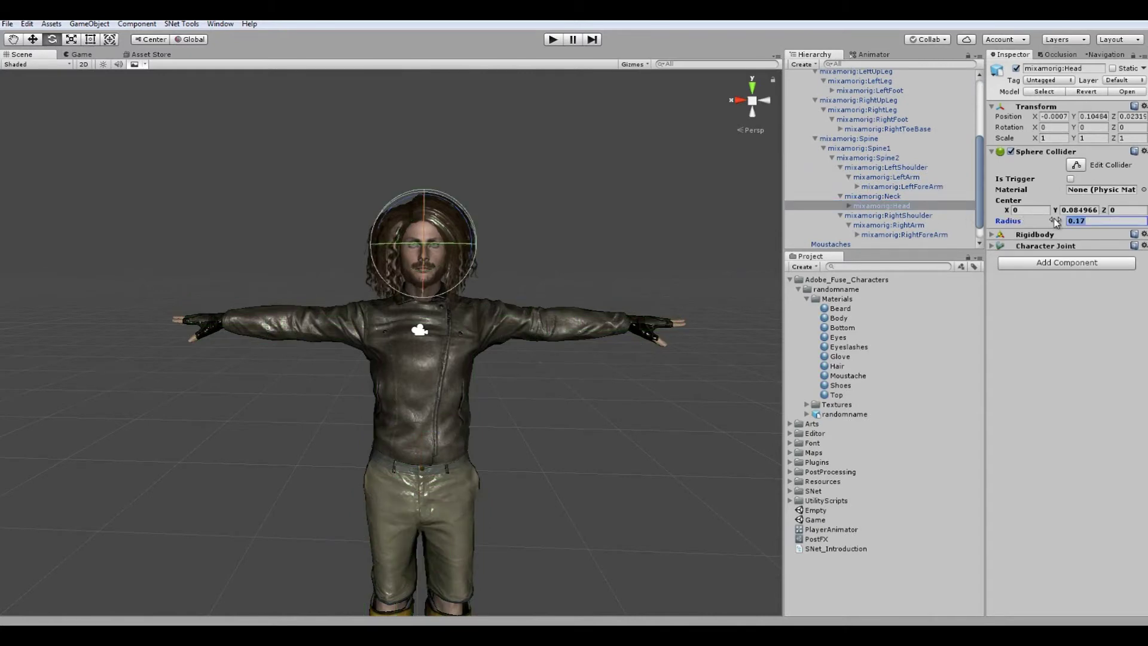
pyautogui.keyDown('alt'); pyautogui.moveTo(584, 242); pyautogui.dragTo(473, 238); pyautogui.keyUp('alt')
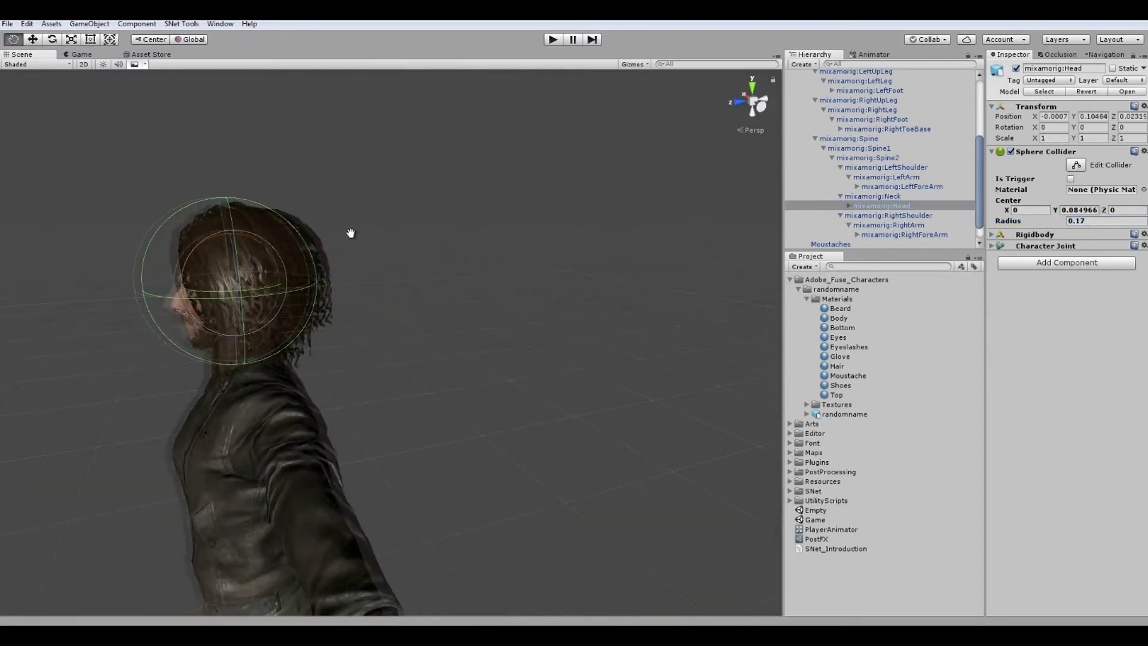
pyautogui.moveTo(1011, 212); pyautogui.dragTo(1064, 210)
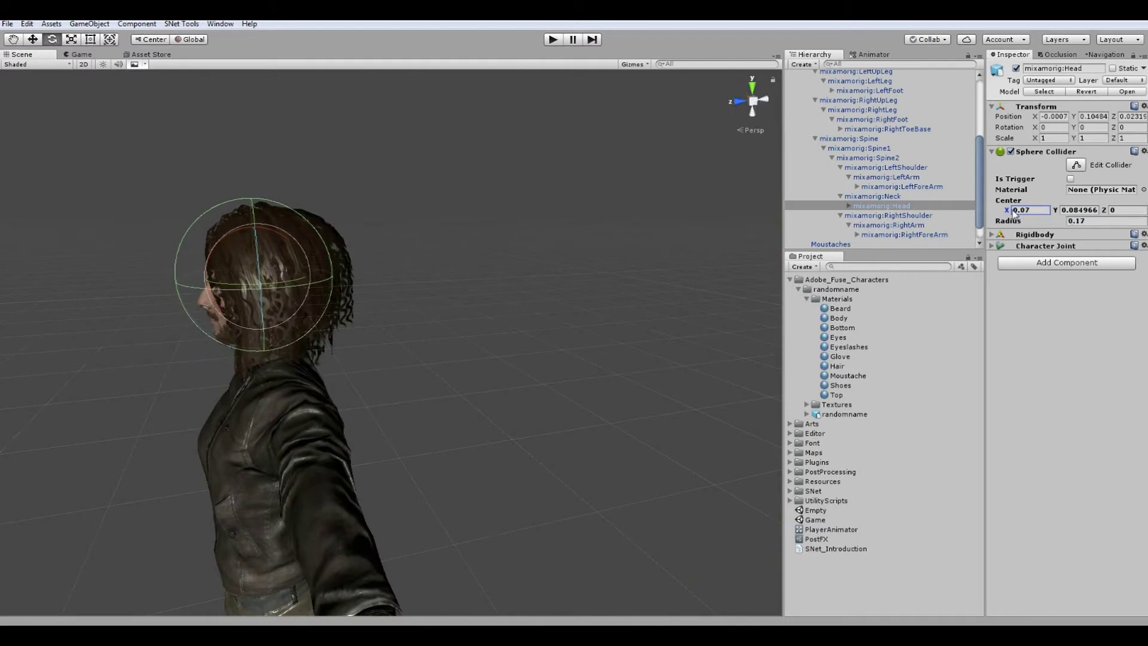
pyautogui.hotkey('ctrl', 'z')
pyautogui.moveTo(1105, 211); pyautogui.dragTo(1110, 216)
pyautogui.keyDown('alt'); pyautogui.moveTo(419, 311); pyautogui.dragTo(574, 272); pyautogui.keyUp('alt')
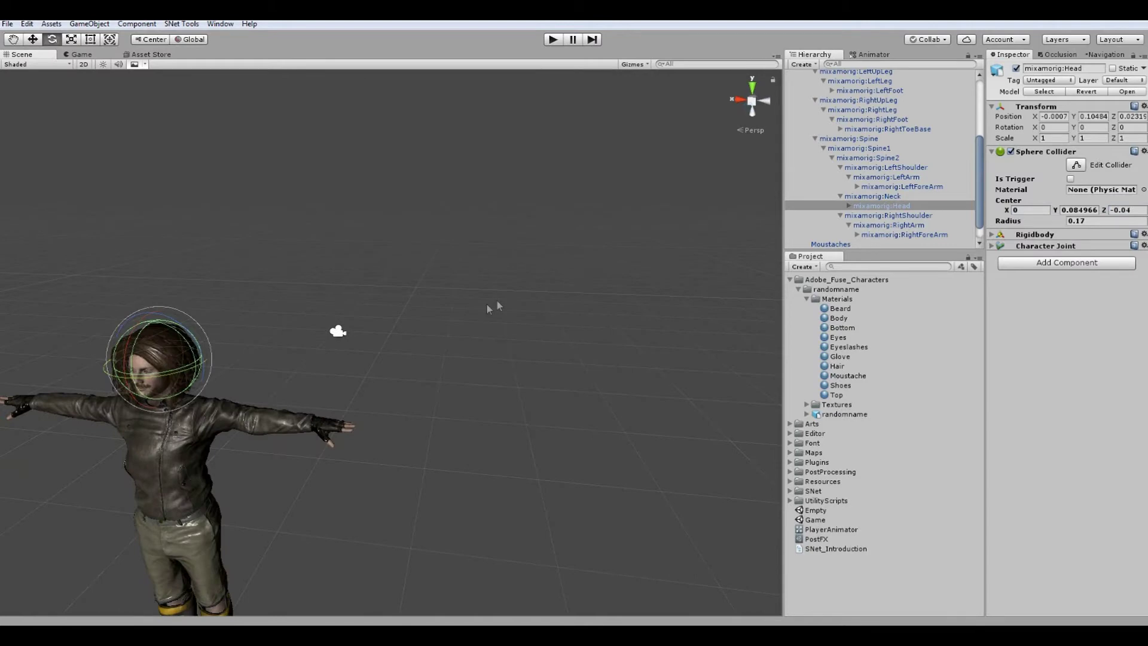
pyautogui.scroll(5, 879, 156)
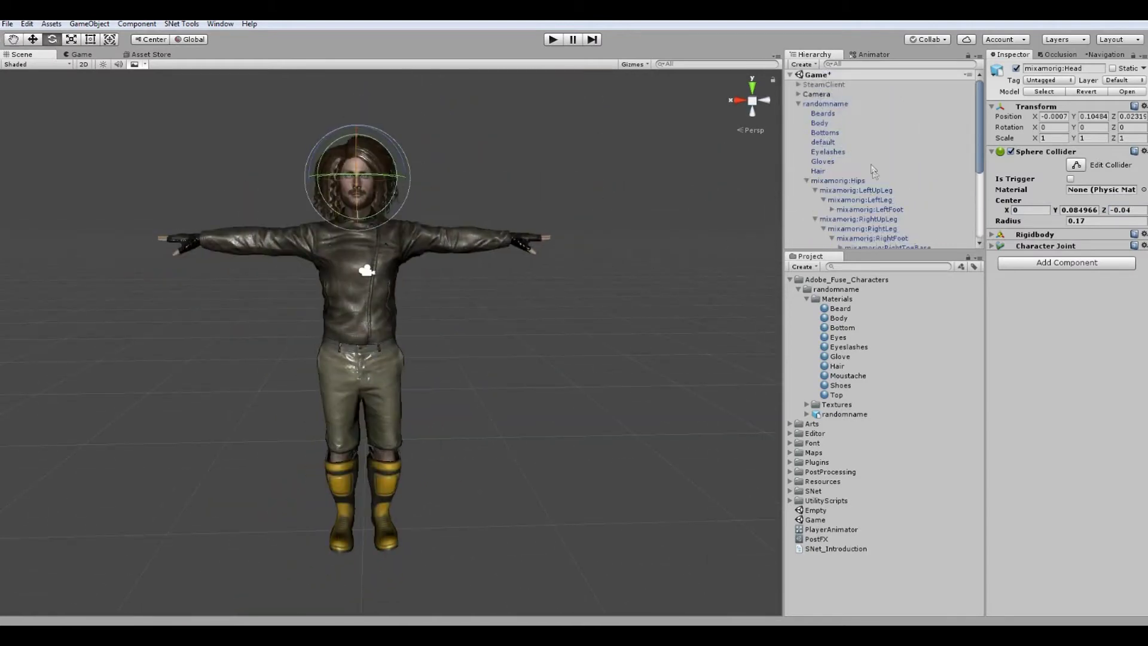
pyautogui.click(805, 103)
pyautogui.click(800, 104)
pyautogui.click(181, 24)
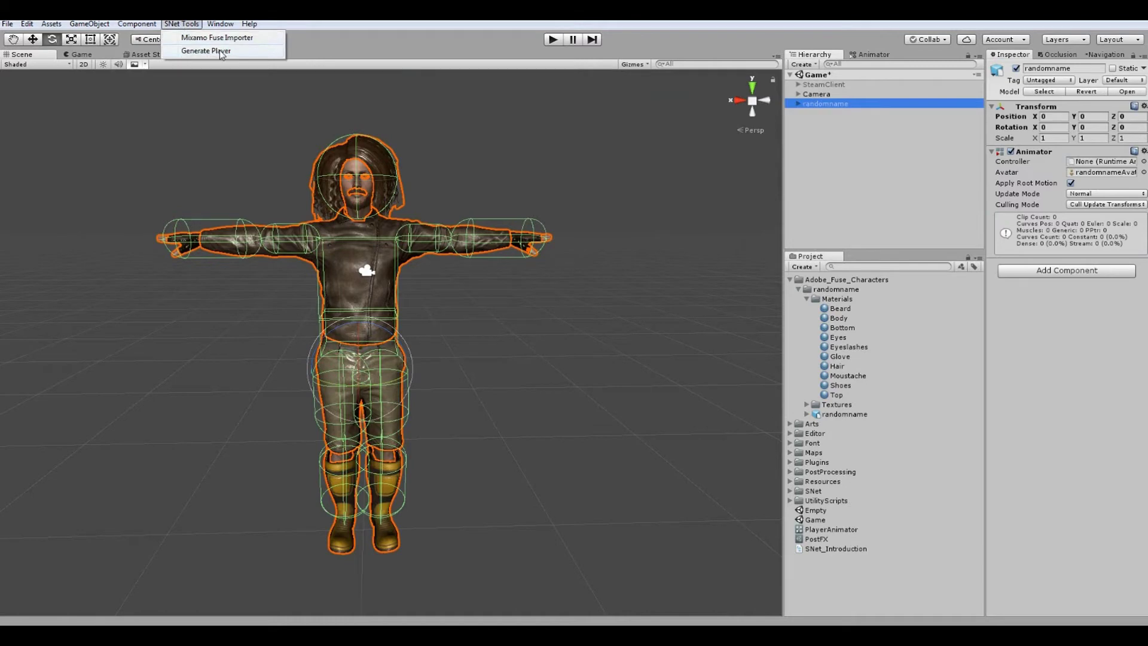
# Generate an SNet player from randomname using the Player Adder window.
pyautogui.click(206, 51)
pyautogui.moveTo(500, 106); pyautogui.dragTo(557, 96)
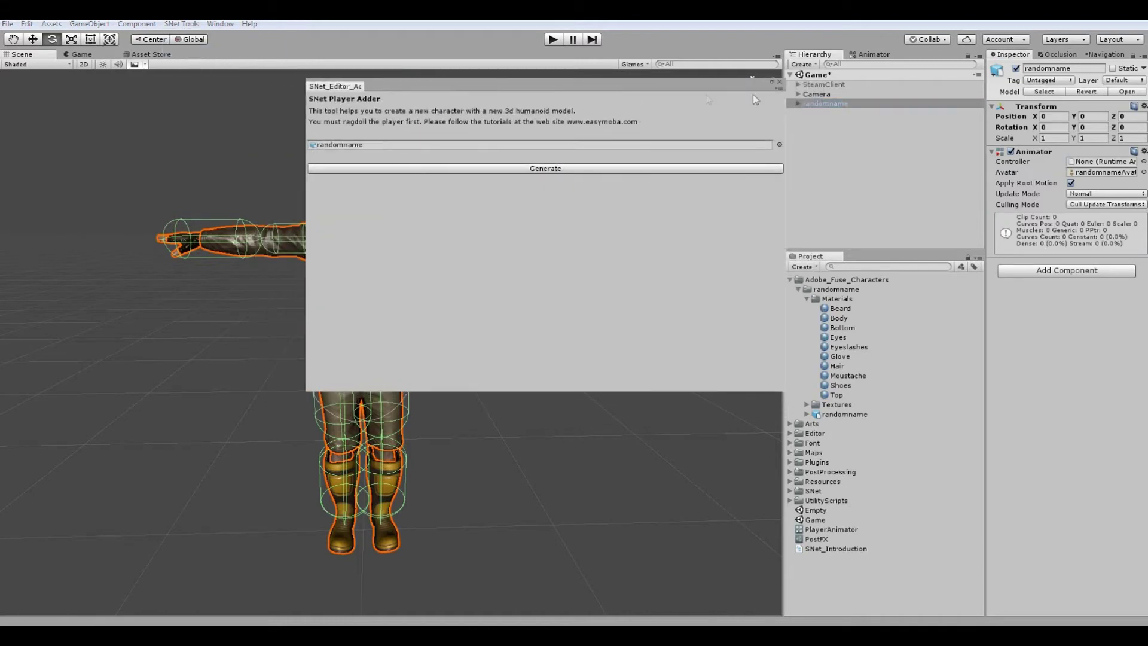
pyautogui.moveTo(826, 104); pyautogui.dragTo(509, 146)
pyautogui.click(543, 169)
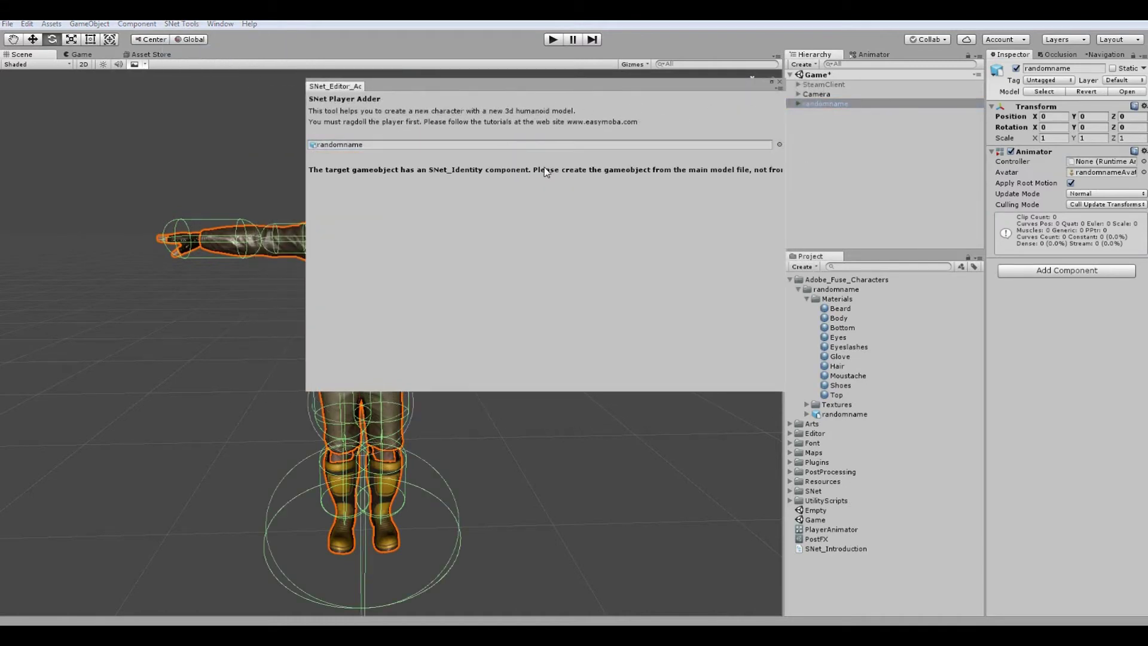
pyautogui.click(780, 84)
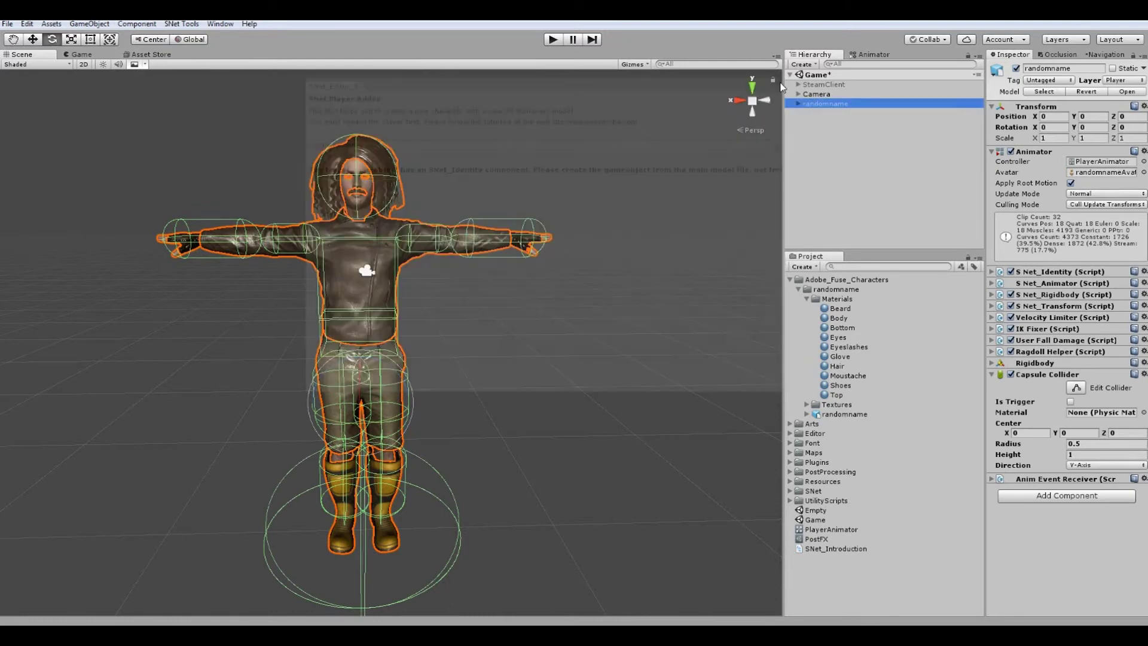
# Set the character's Capsule Collider Center Y to 0.9 and Radius to 0.22.
pyautogui.press('f')
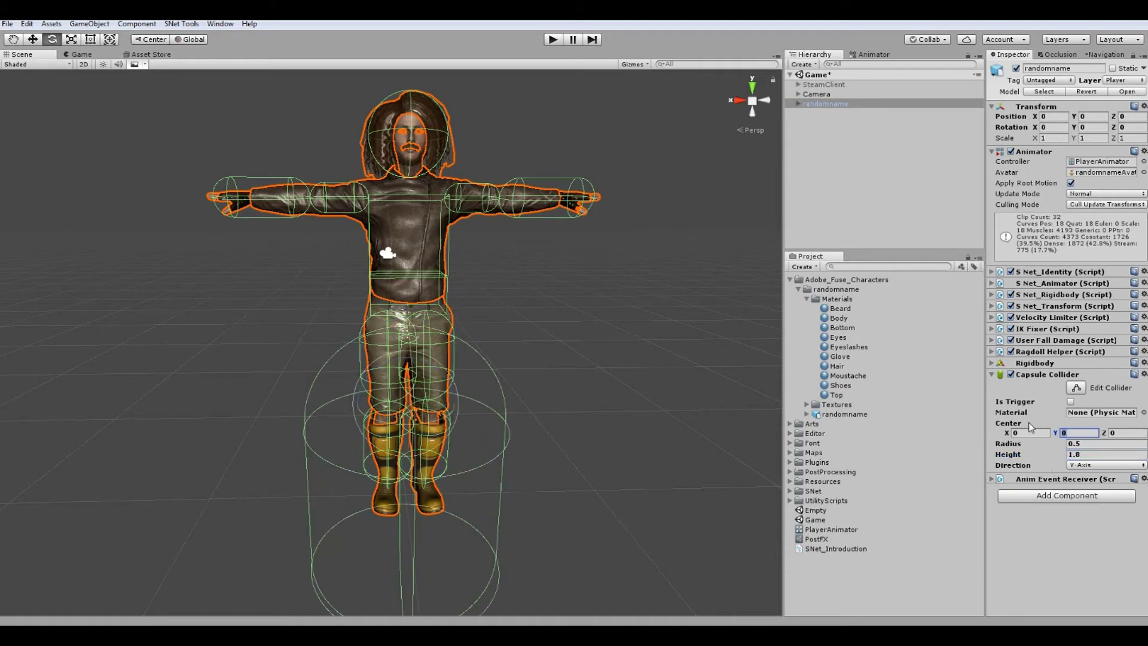
pyautogui.click(1080, 433)
pyautogui.write('.9')
pyautogui.moveTo(1041, 452); pyautogui.dragTo(1037, 452)
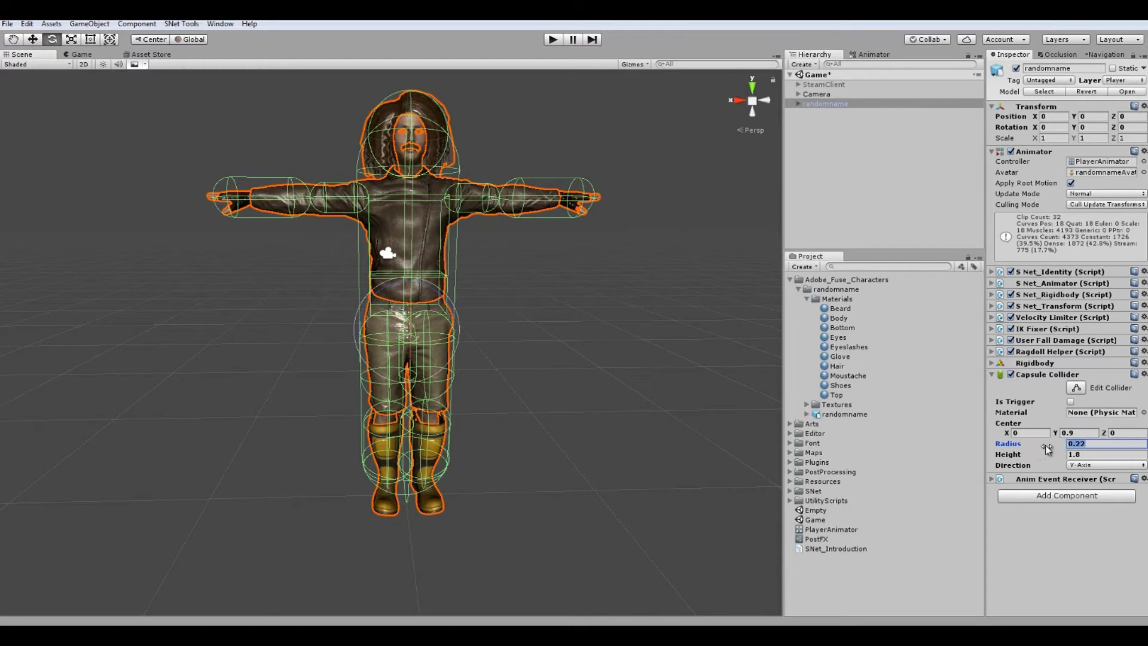
pyautogui.keyDown('alt'); pyautogui.moveTo(637, 360); pyautogui.dragTo(699, 365); pyautogui.keyUp('alt')
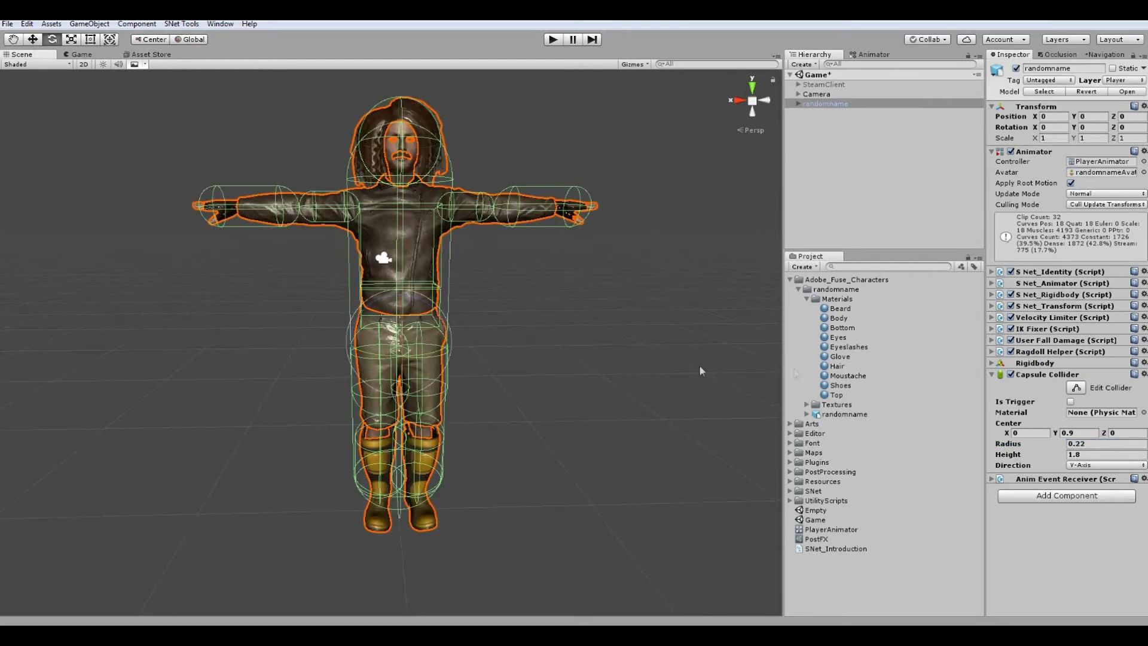
pyautogui.click(1046, 375)
pyautogui.click(1048, 329)
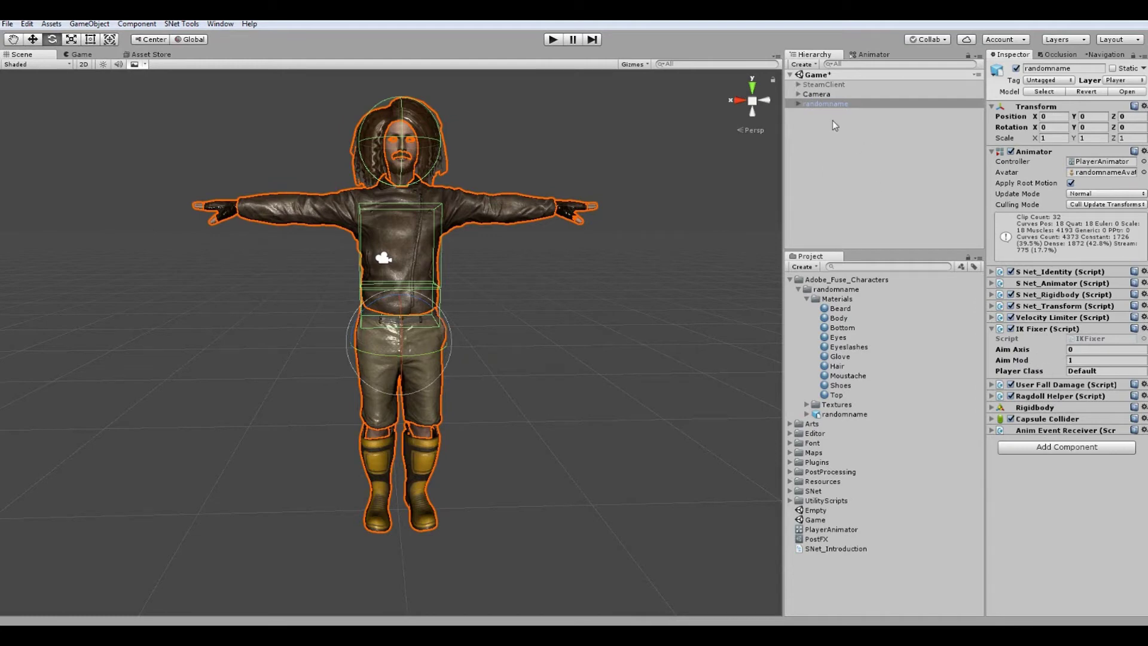
pyautogui.click(828, 84)
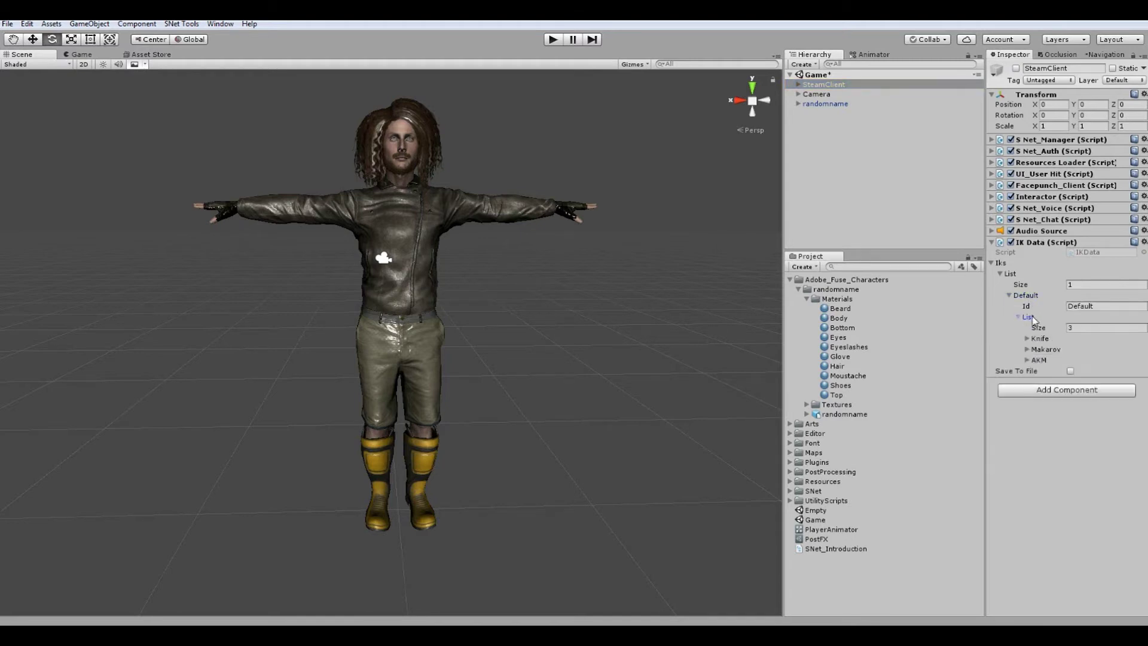
# Add a CrazyMale entry to SteamClient's IK Data and make it randomname's IK Fixer Player Class.
pyautogui.click(1039, 339)
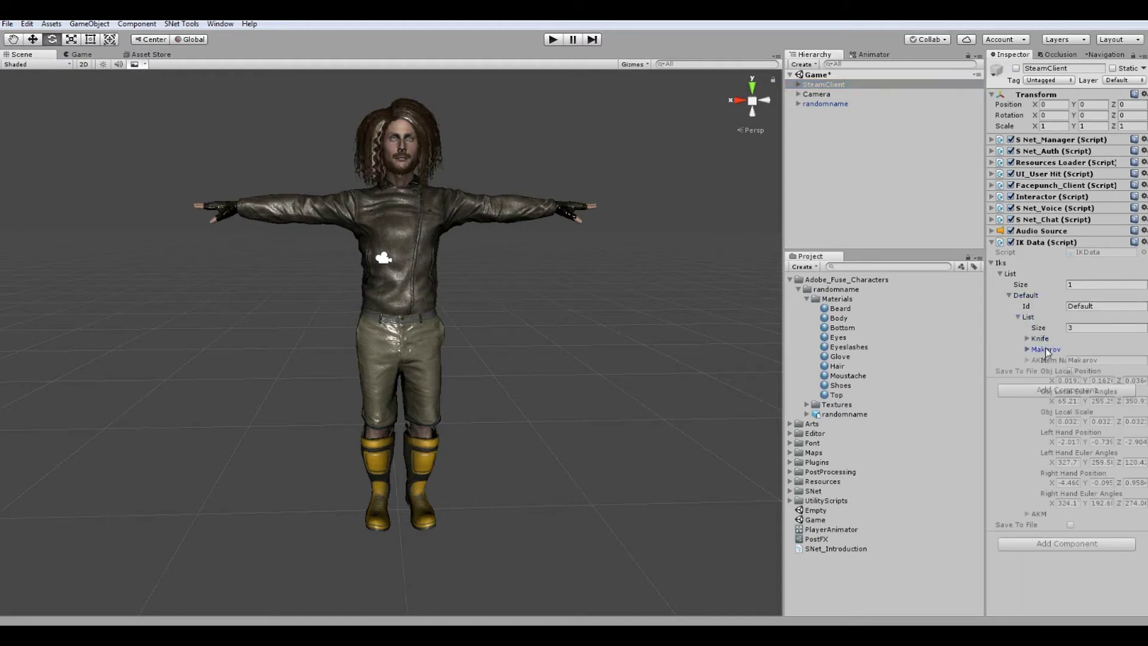
pyautogui.click(1027, 317)
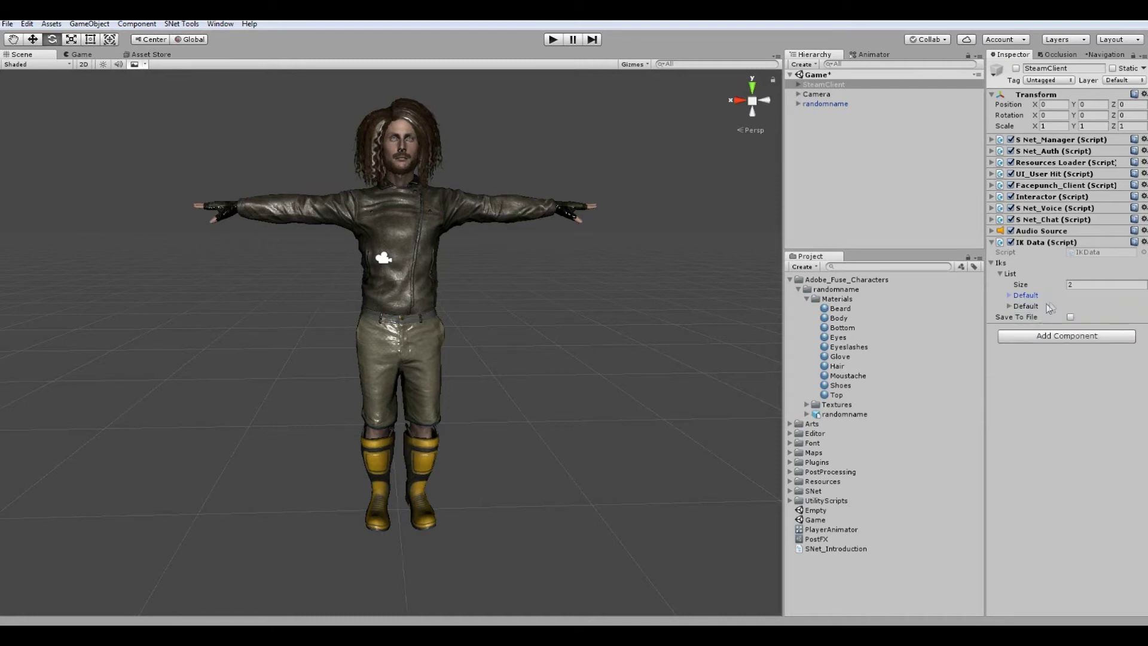
pyautogui.write('C')
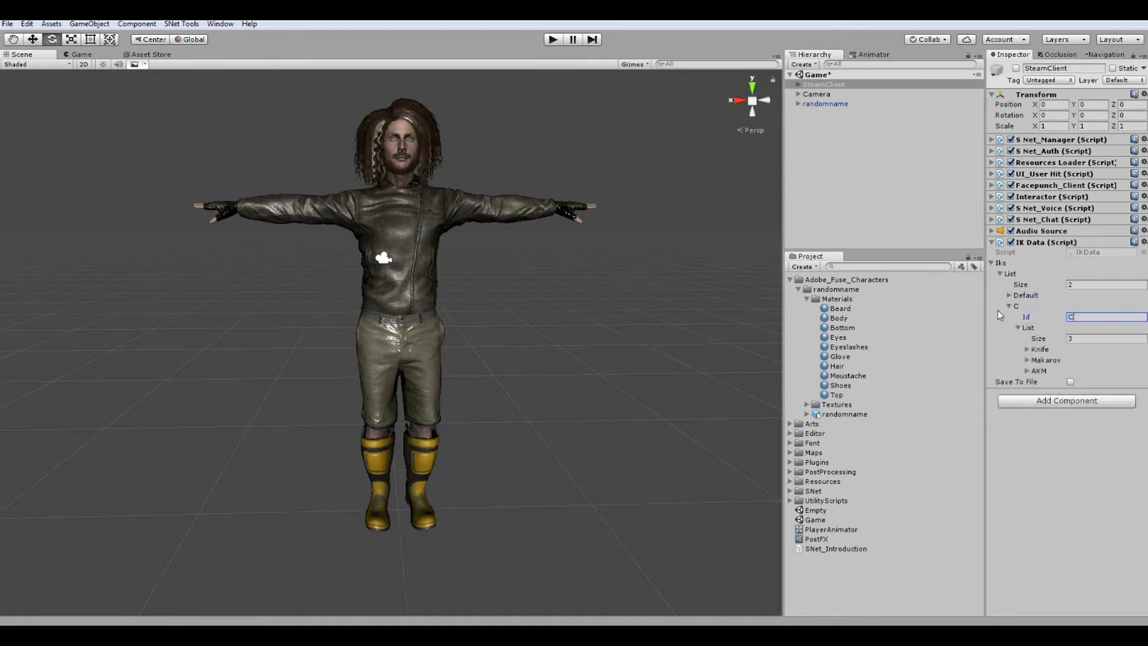
pyautogui.write('razyMale')
pyautogui.click(1010, 306)
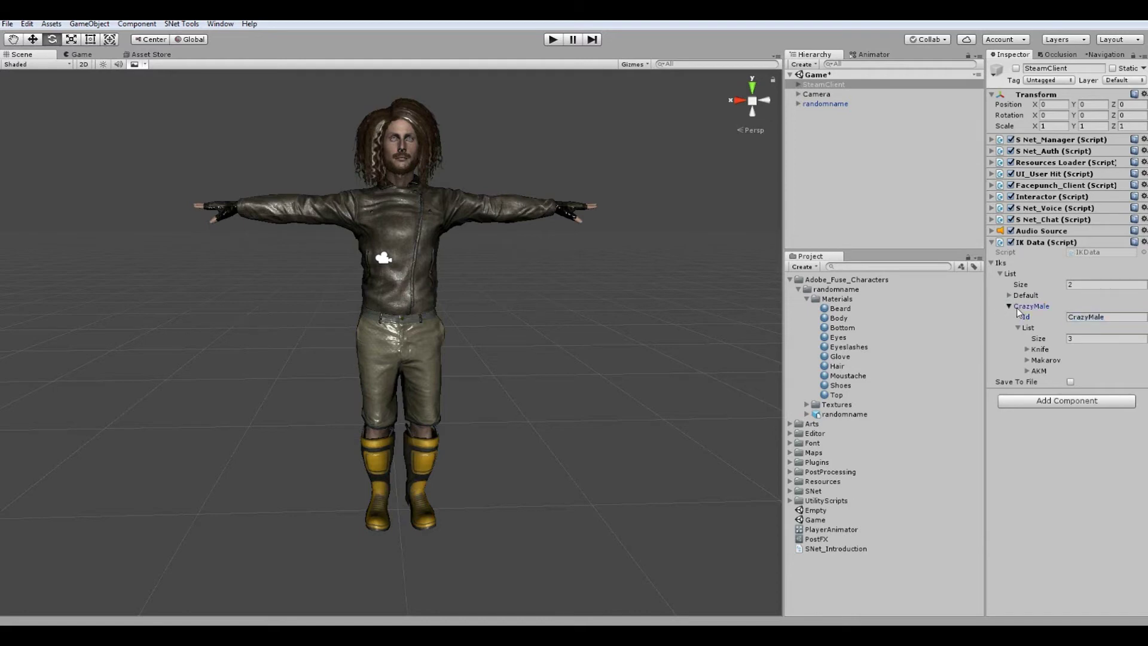
pyautogui.click(826, 104)
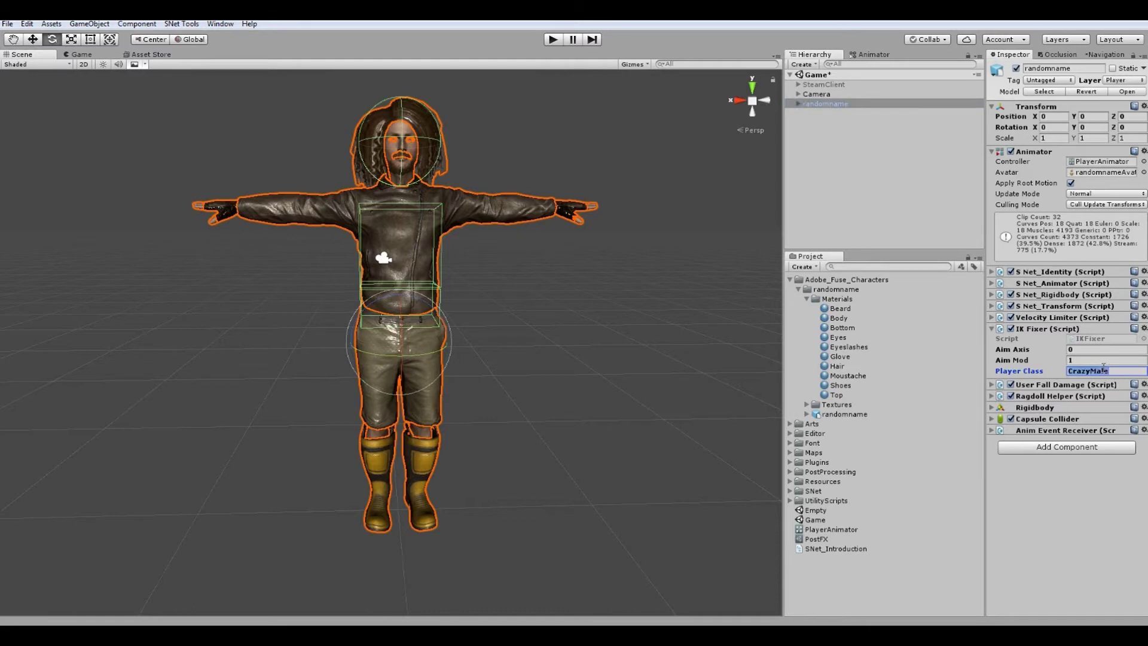
pyautogui.click(1043, 330)
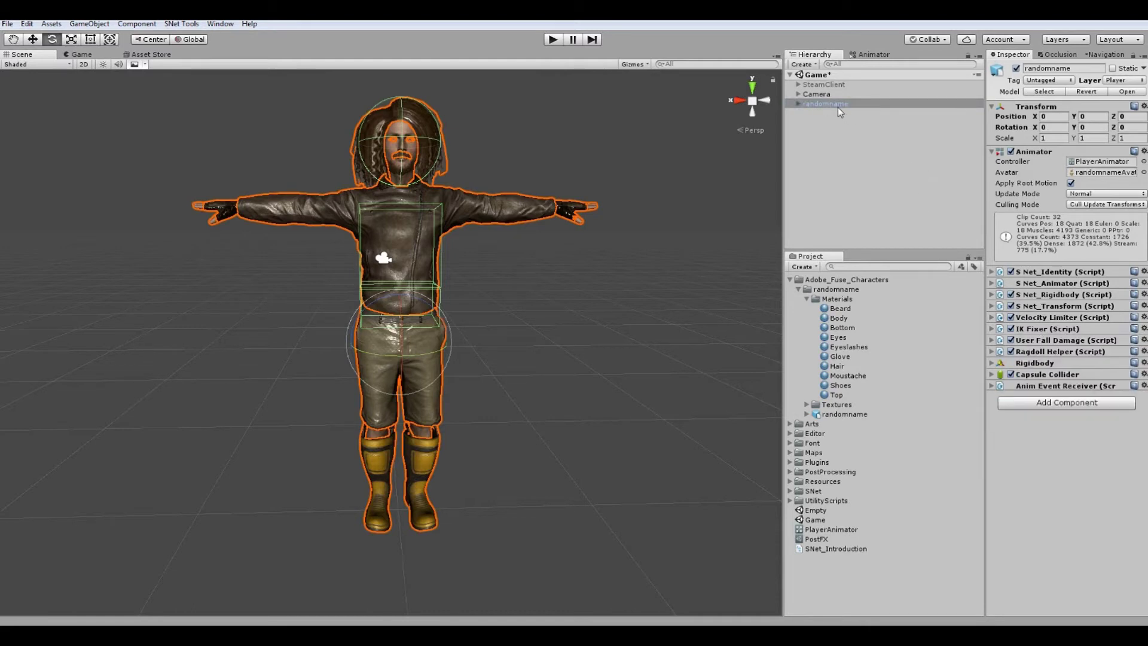
pyautogui.click(790, 280)
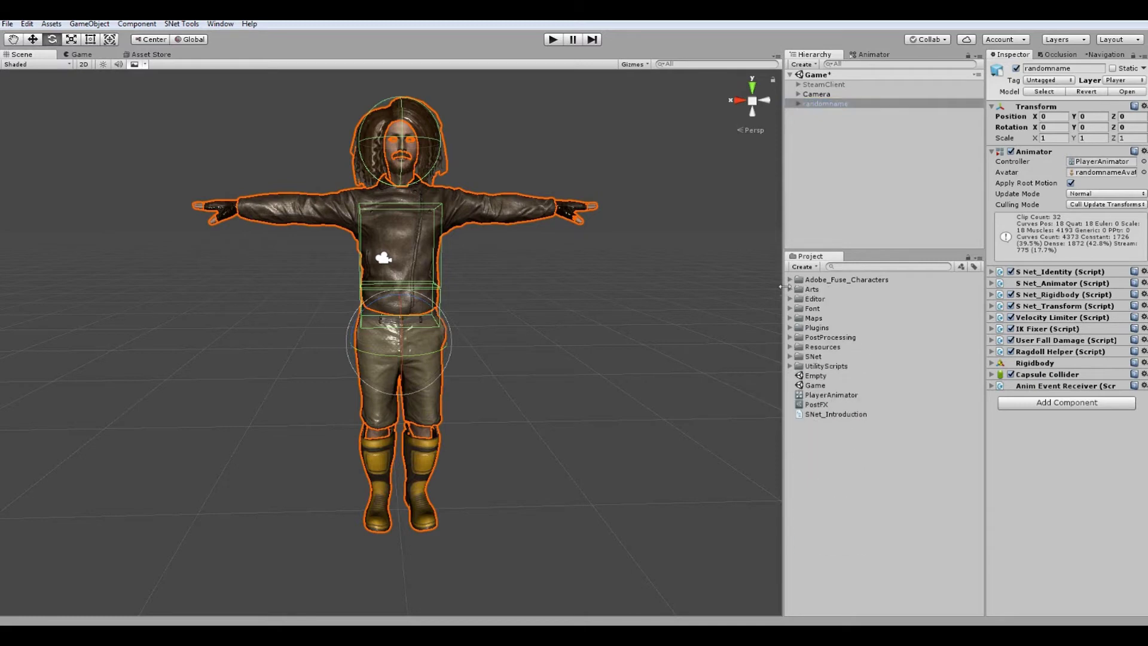
# Drag randomname into Resources/Spawnables/PlayerCharacters as a prefab, then delete it from the Hierarchy.
pyautogui.moveTo(913, 98); pyautogui.dragTo(910, 360)
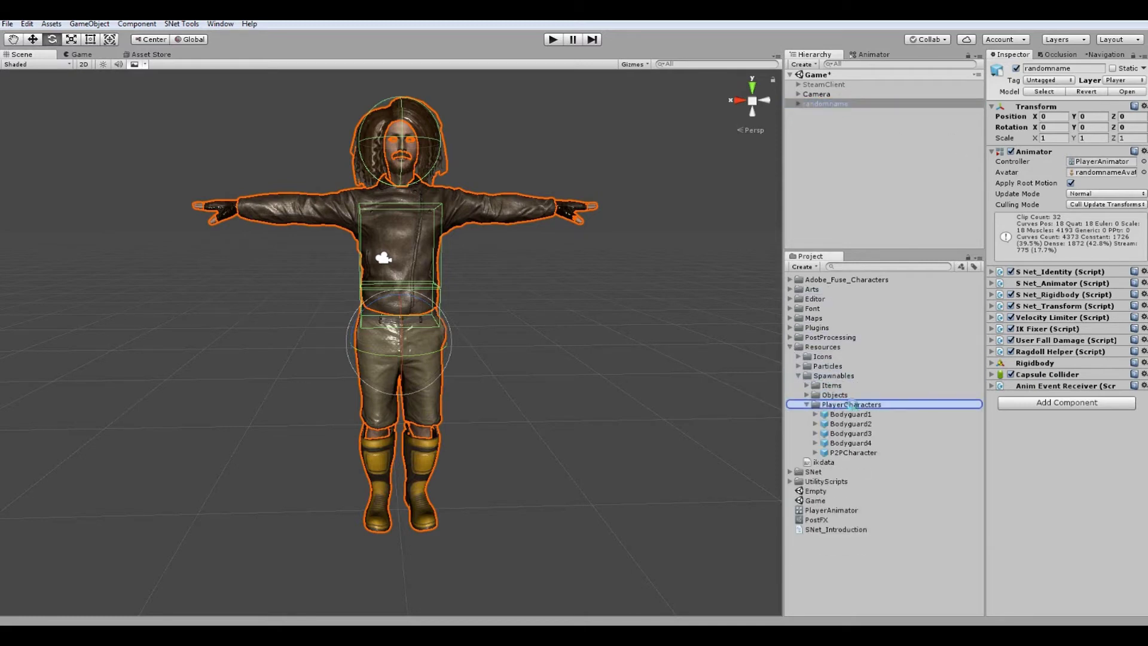
pyautogui.moveTo(854, 406); pyautogui.dragTo(856, 408)
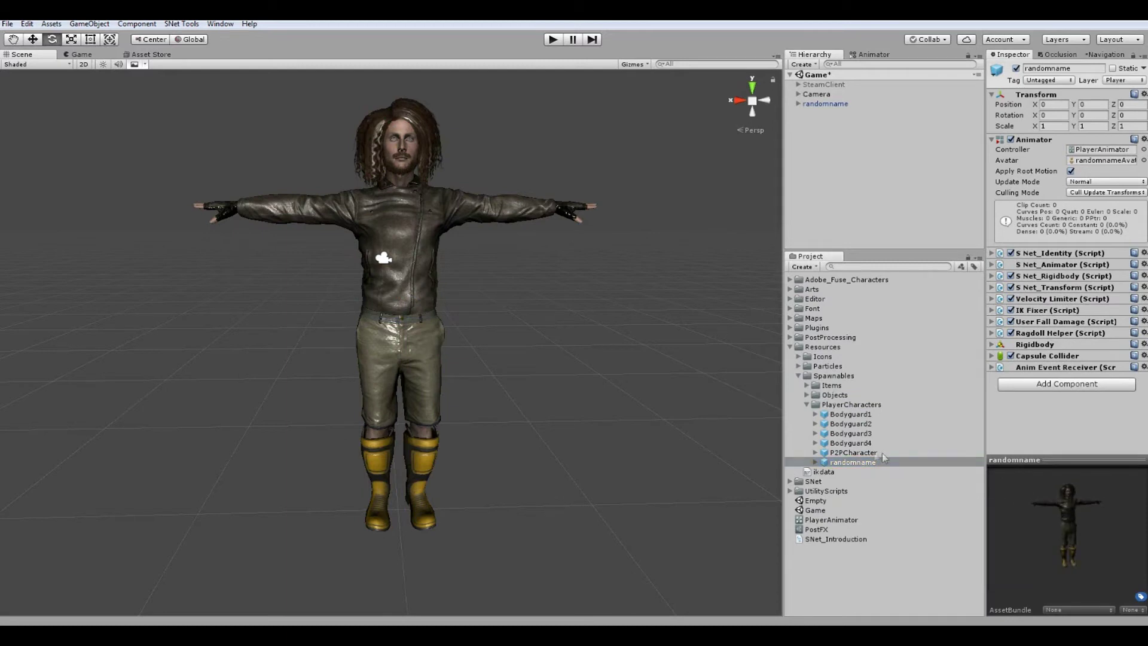
pyautogui.click(808, 102)
pyautogui.press('Delete')
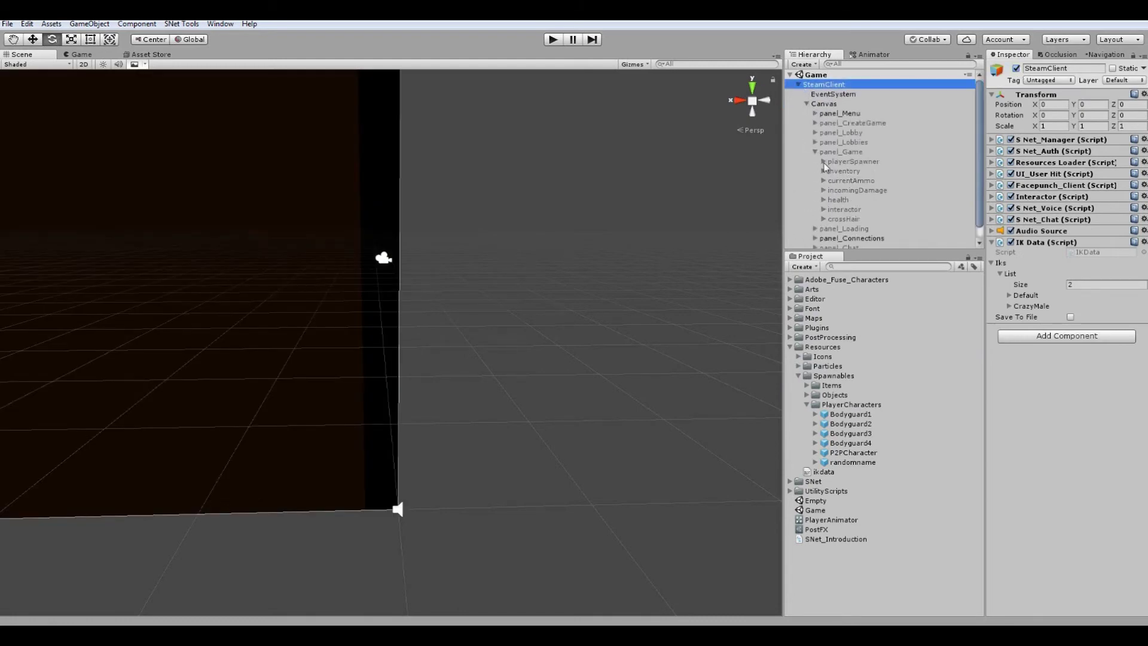
# Set the Icon Source Image of playerSpawner's randomname character button to the refresh sprite.
pyautogui.click(823, 162)
pyautogui.scroll(-2, 829, 132)
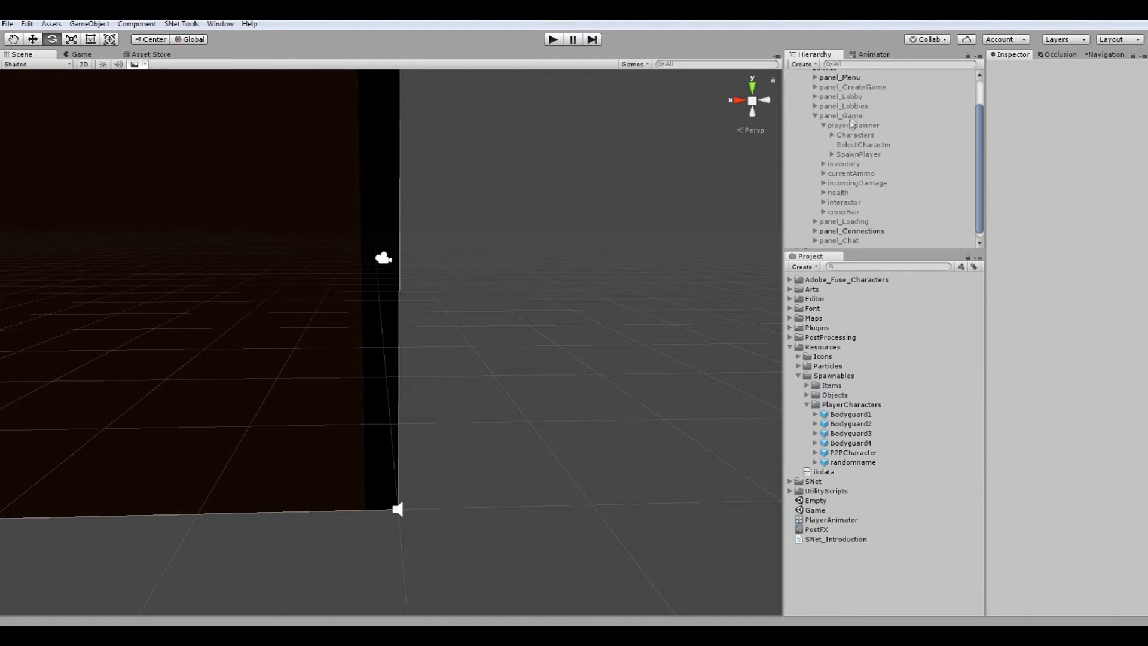
pyautogui.click(833, 171)
pyautogui.scroll(-2, 856, 174)
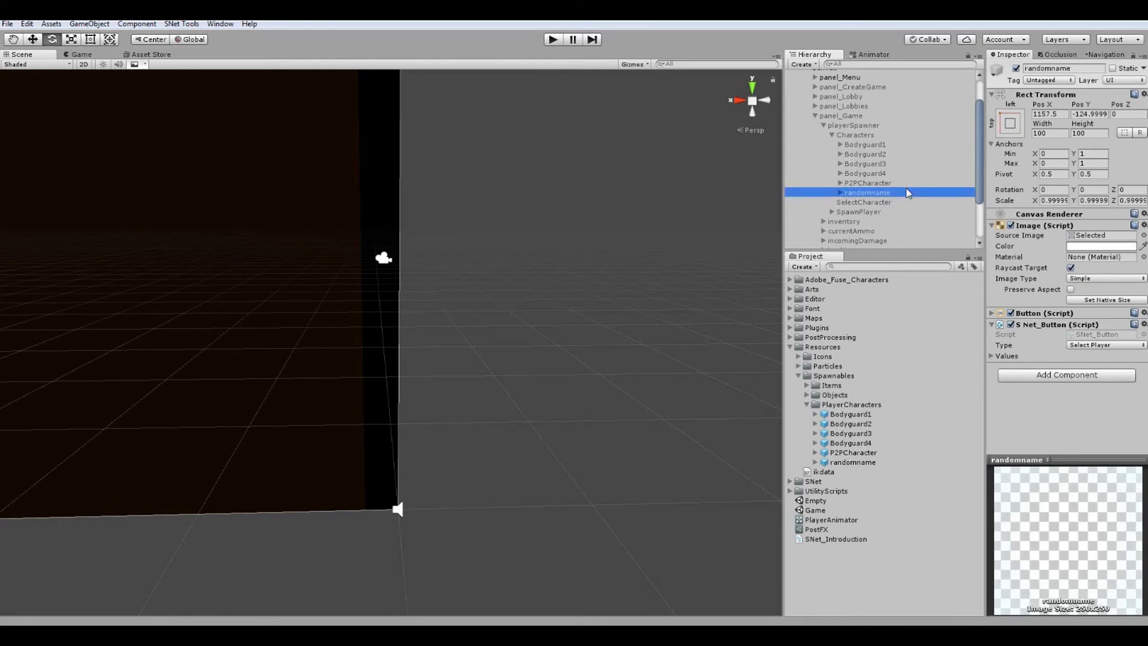
pyautogui.click(871, 203)
pyautogui.click(1143, 237)
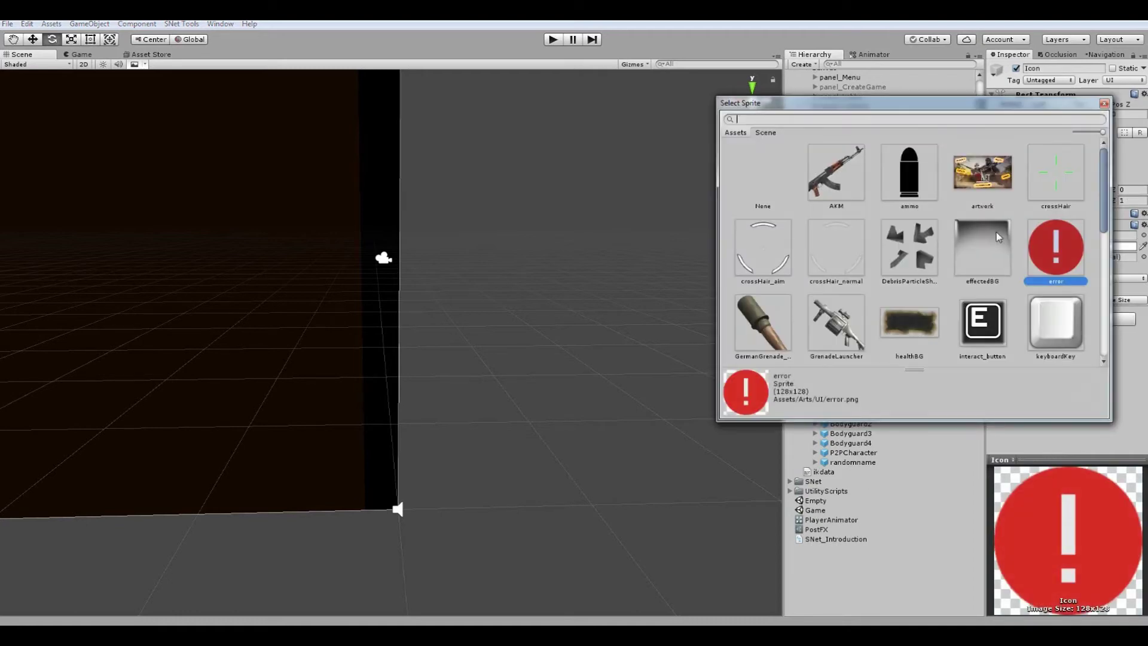
pyautogui.scroll(-5, 995, 239)
pyautogui.doubleClick(1062, 298)
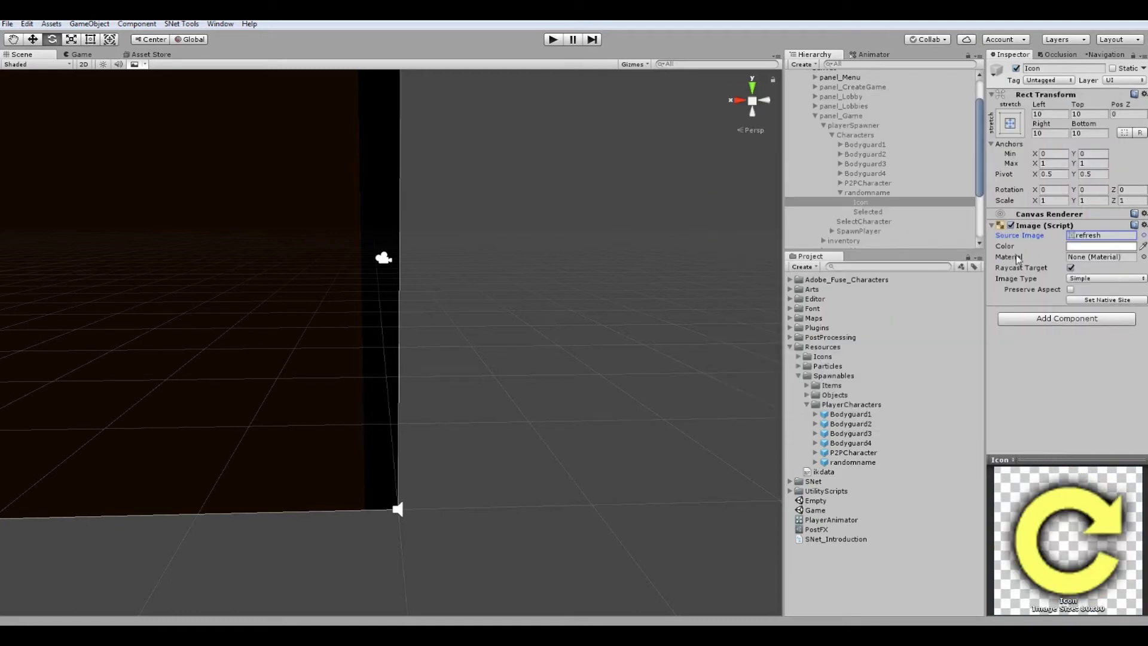
pyautogui.click(815, 116)
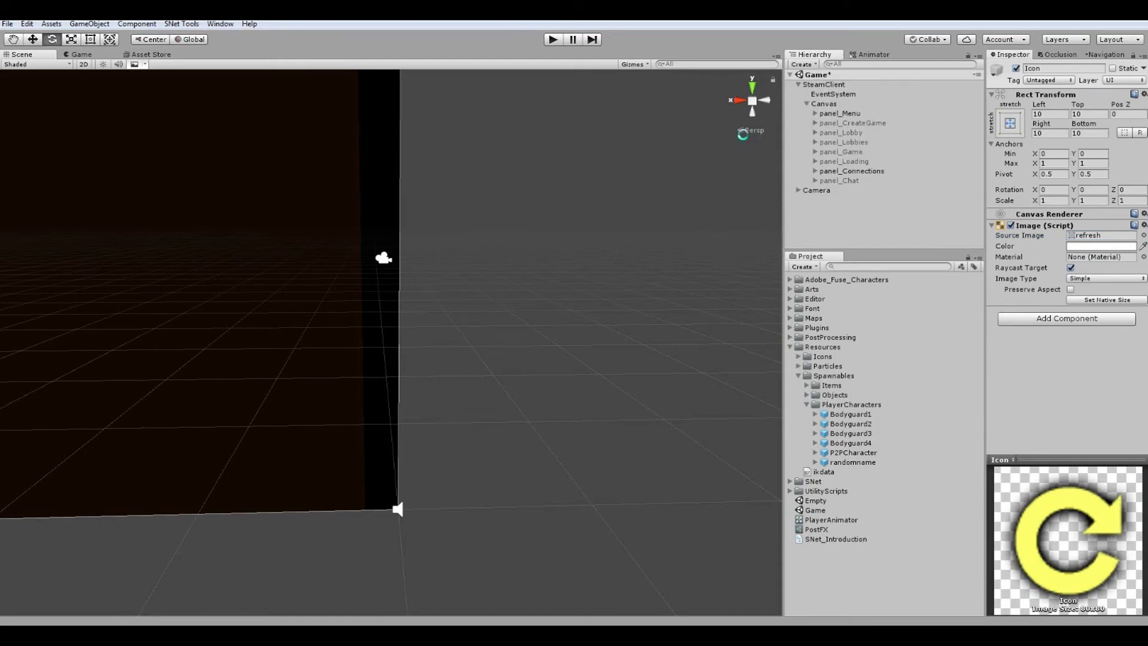
pyautogui.click(1048, 228)
pyautogui.click(719, 144)
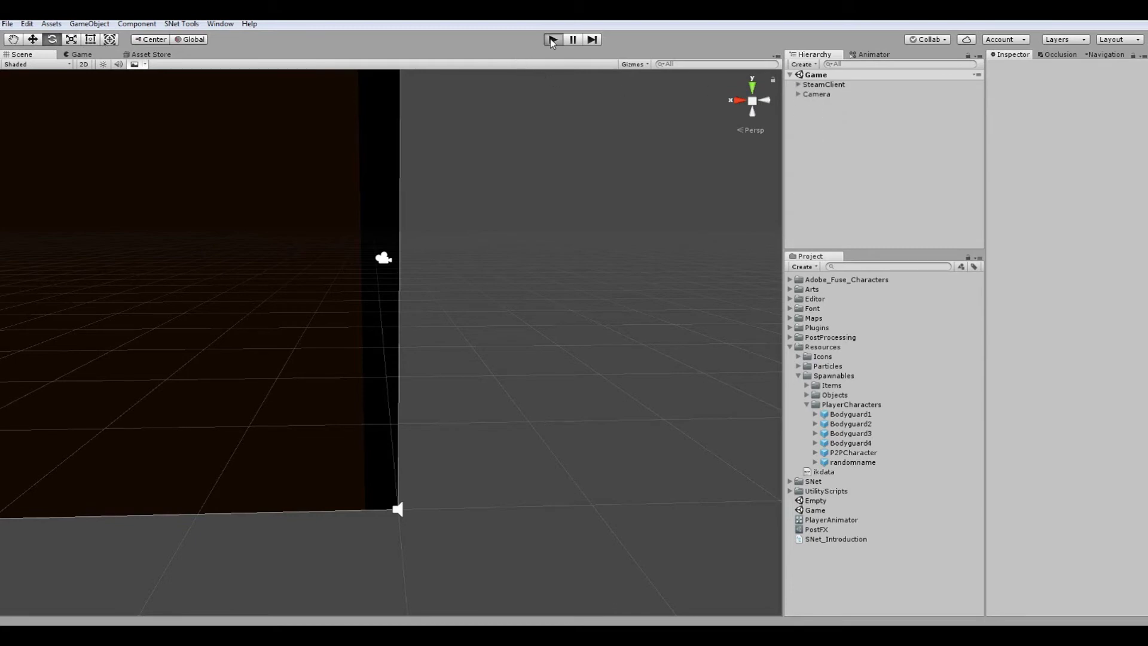
# Enter Play mode, create and start a game on Map2, and spawn the new character.
pyautogui.click(552, 41)
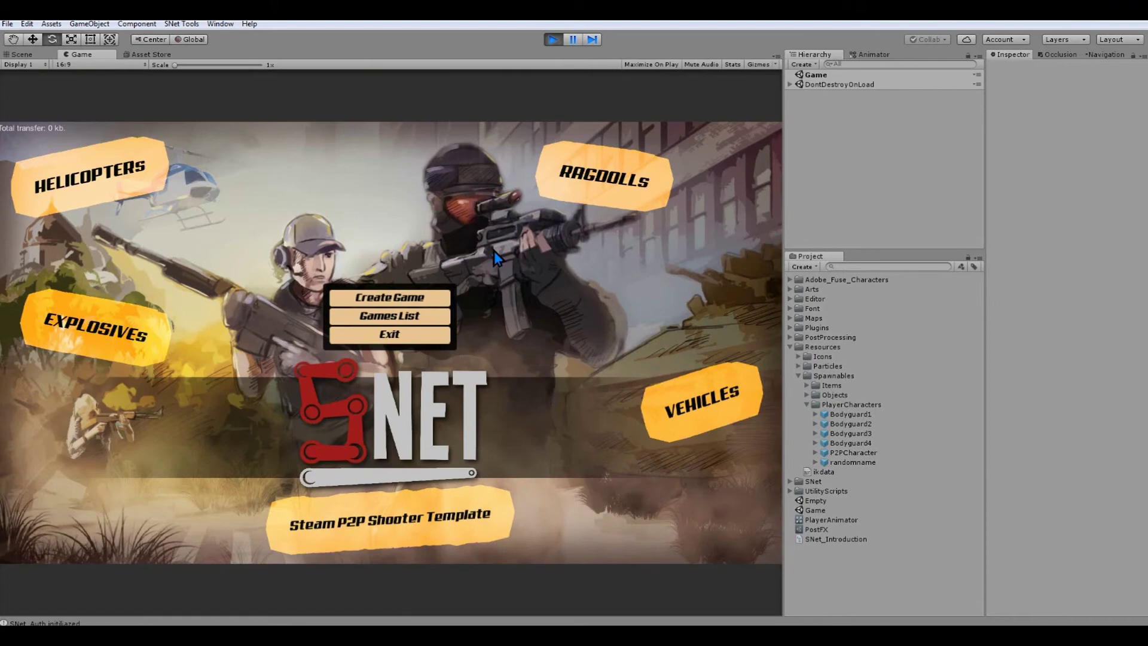
pyautogui.click(399, 299)
pyautogui.click(395, 336)
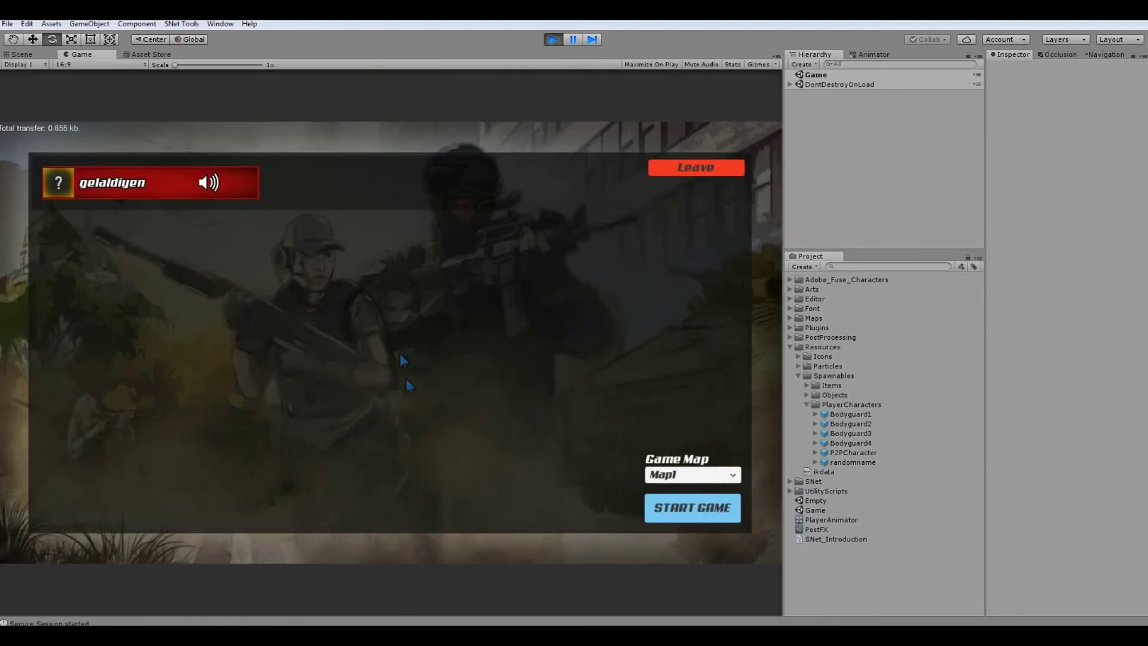
pyautogui.click(684, 508)
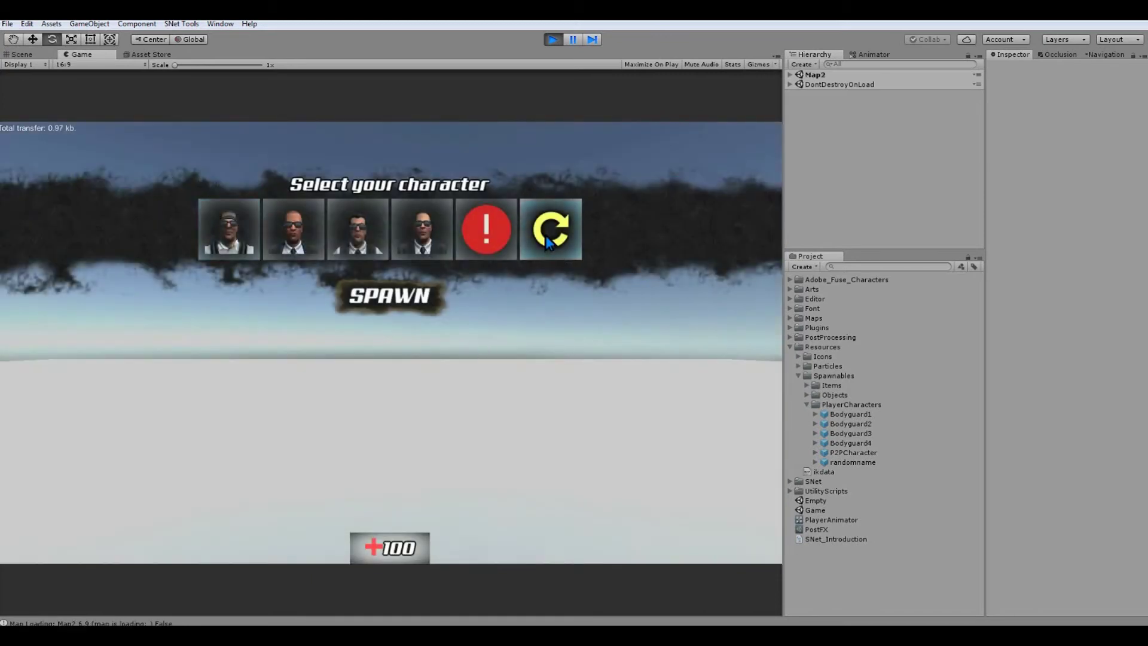
pyautogui.click(425, 297)
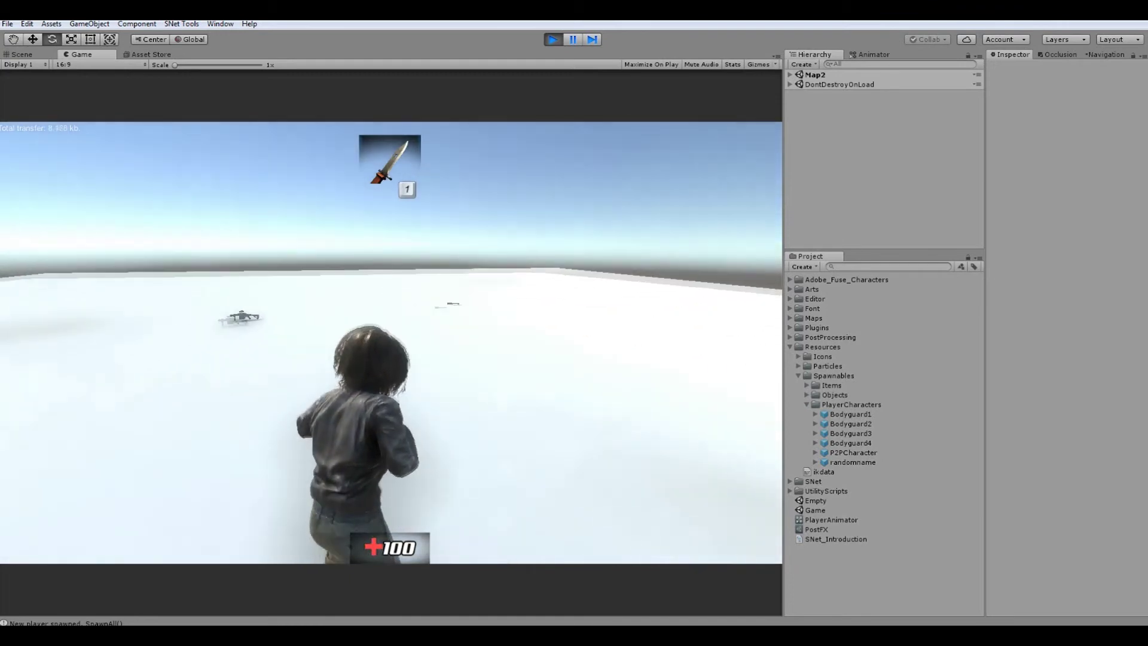
# Run the character forward, then free the mouse and focus the Hierarchy search field.
pyautogui.press('w')
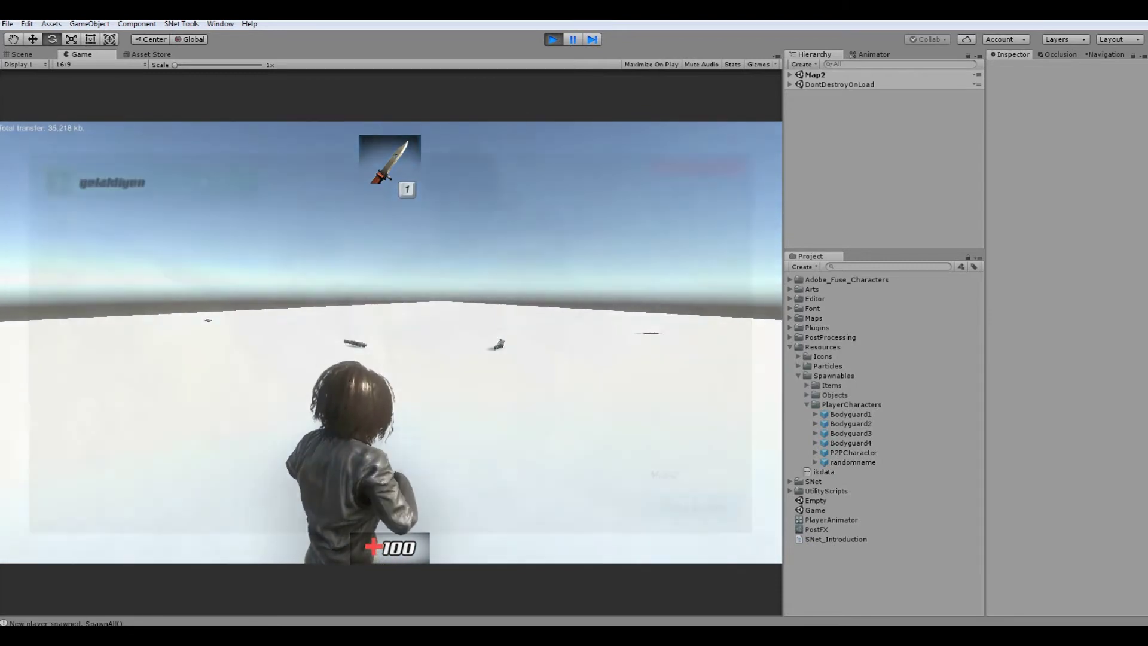
pyautogui.press('Escape')
pyautogui.press('Escape')
pyautogui.click(877, 68)
pyautogui.write('G')
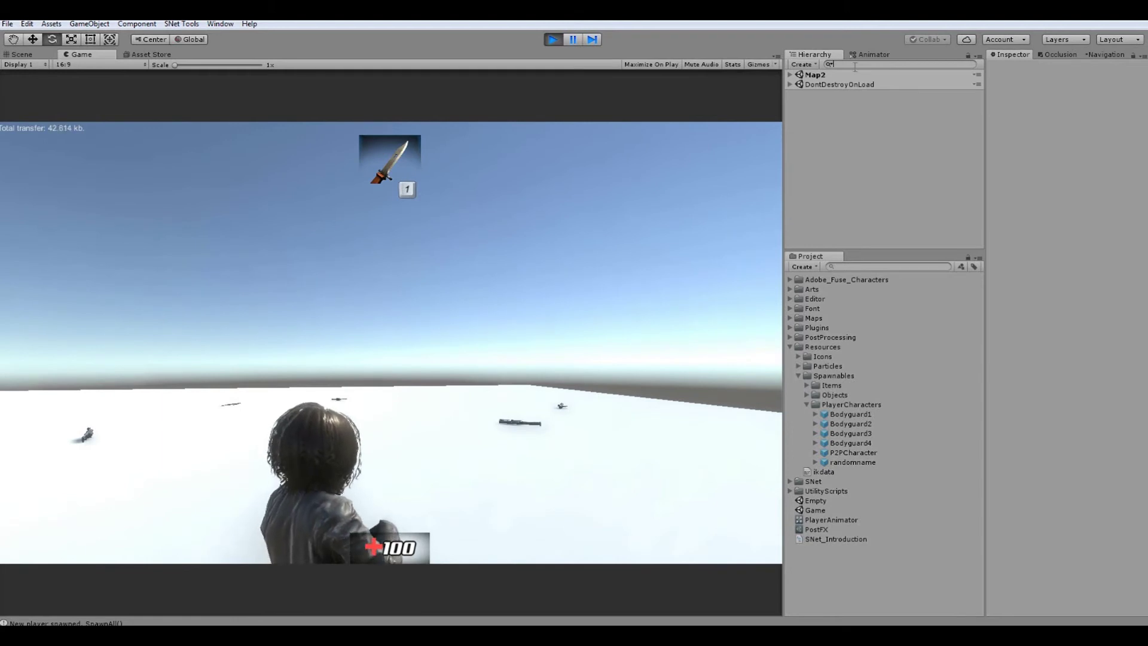
# Filter the Hierarchy for 'k' and select the character's Knife object.
pyautogui.write('knife')
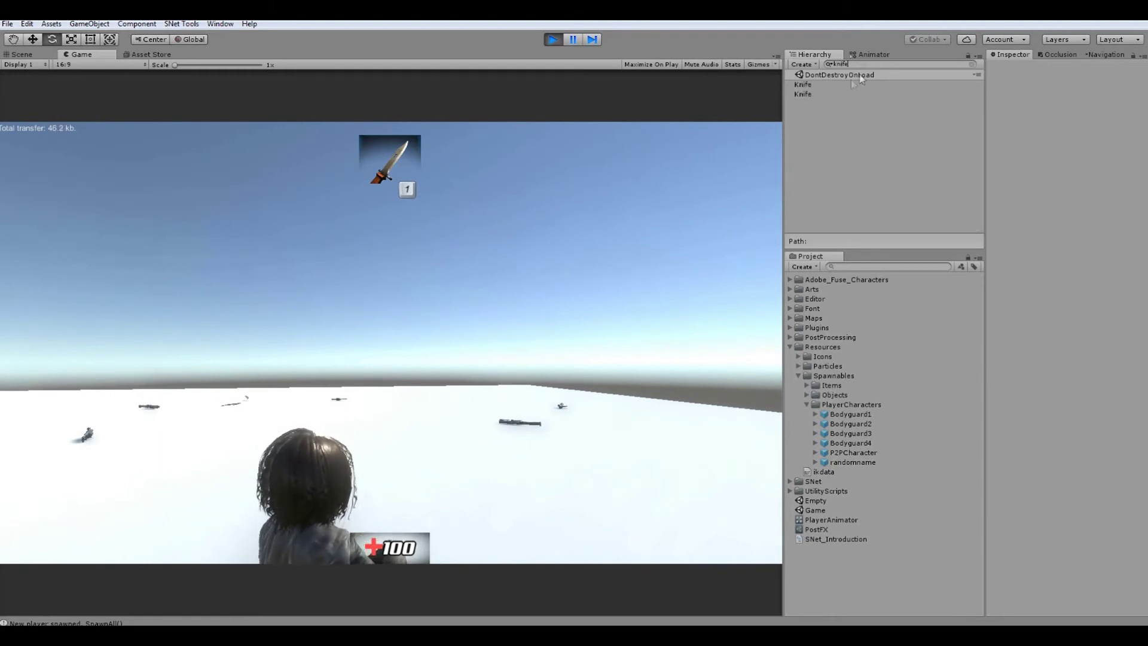
pyautogui.click(841, 86)
pyautogui.click(871, 57)
pyautogui.click(815, 55)
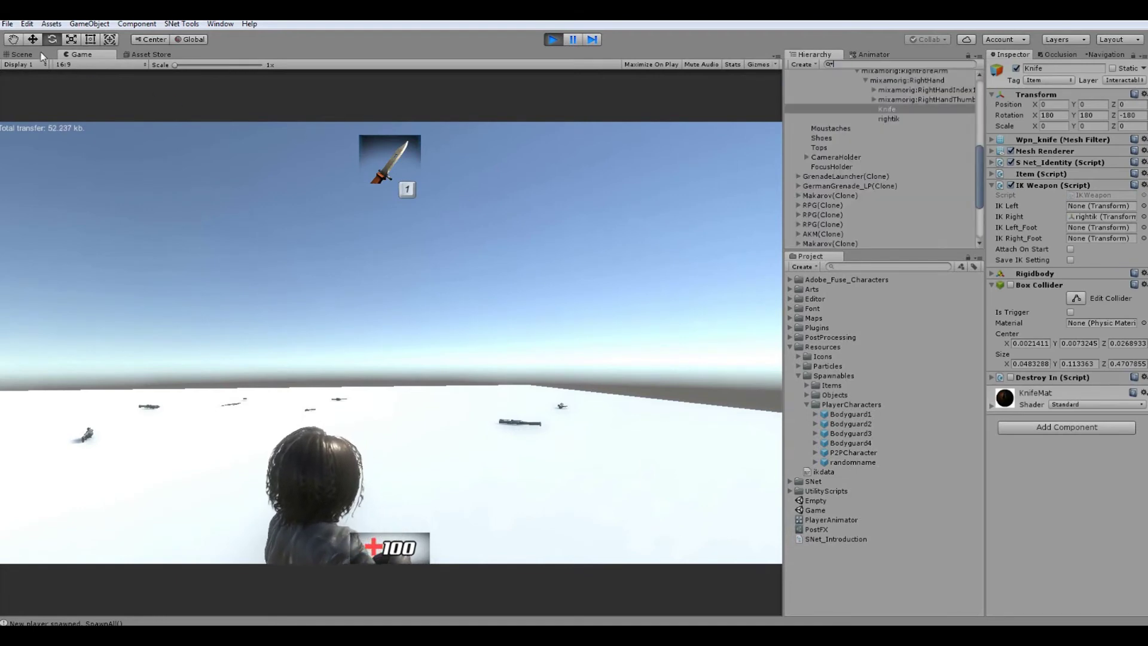
# Frame the spawned character close up in the Scene view.
pyautogui.click(42, 54)
pyautogui.moveTo(382, 290); pyautogui.dragTo(568, 321, button='right')
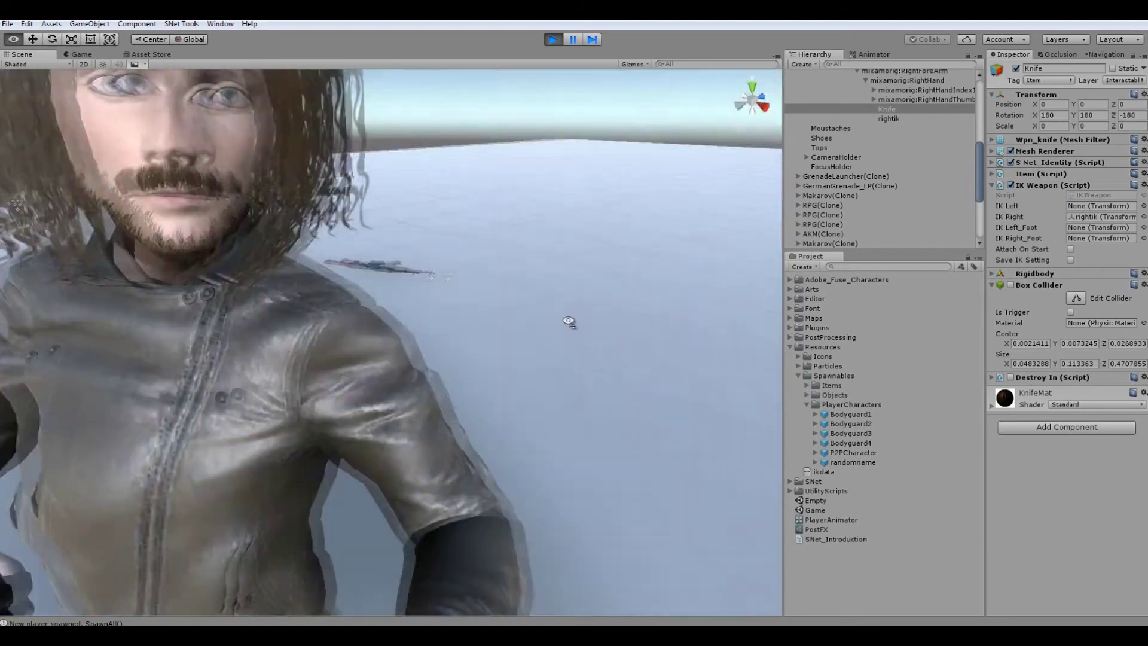
pyautogui.moveTo(568, 321); pyautogui.dragTo(565, 311, button='right')
pyautogui.scroll(3, 921, 174)
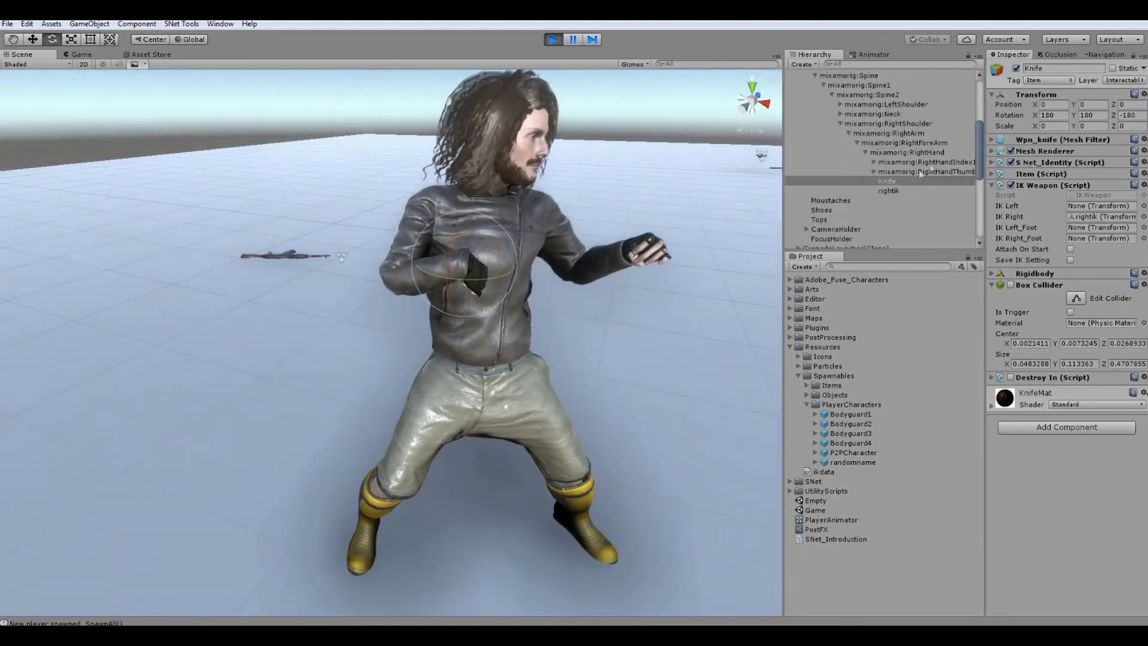
# Zero the rightik IK target's position in the Inspector.
pyautogui.click(891, 190)
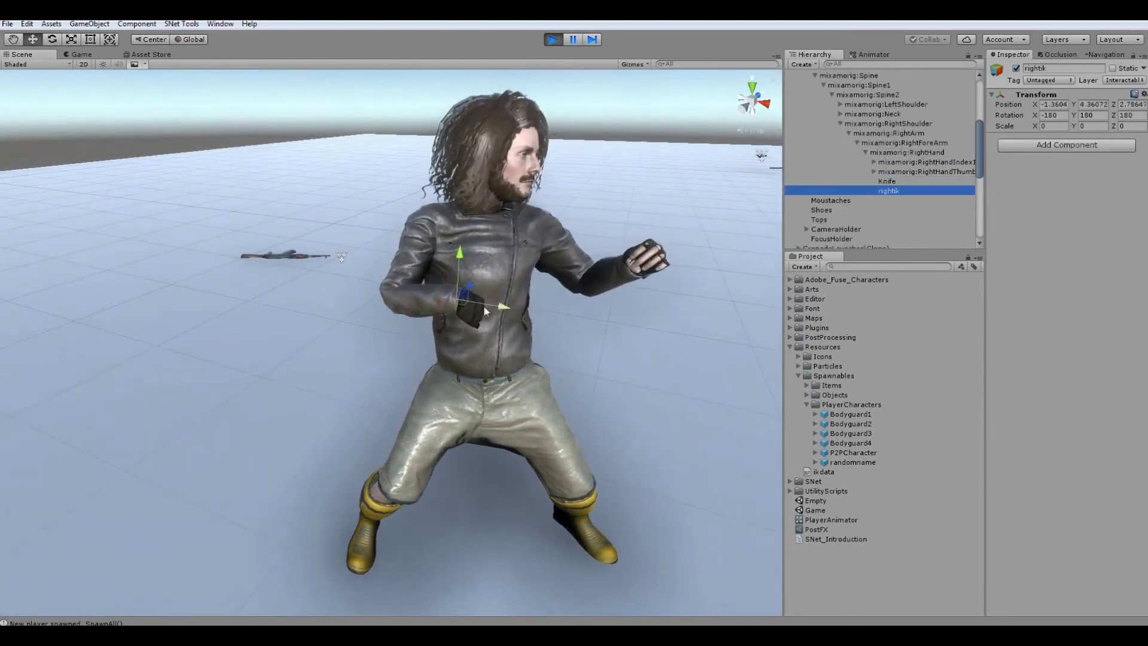
pyautogui.click(1059, 107)
pyautogui.write('0.039')
pyautogui.press('Tab')
pyautogui.write('0')
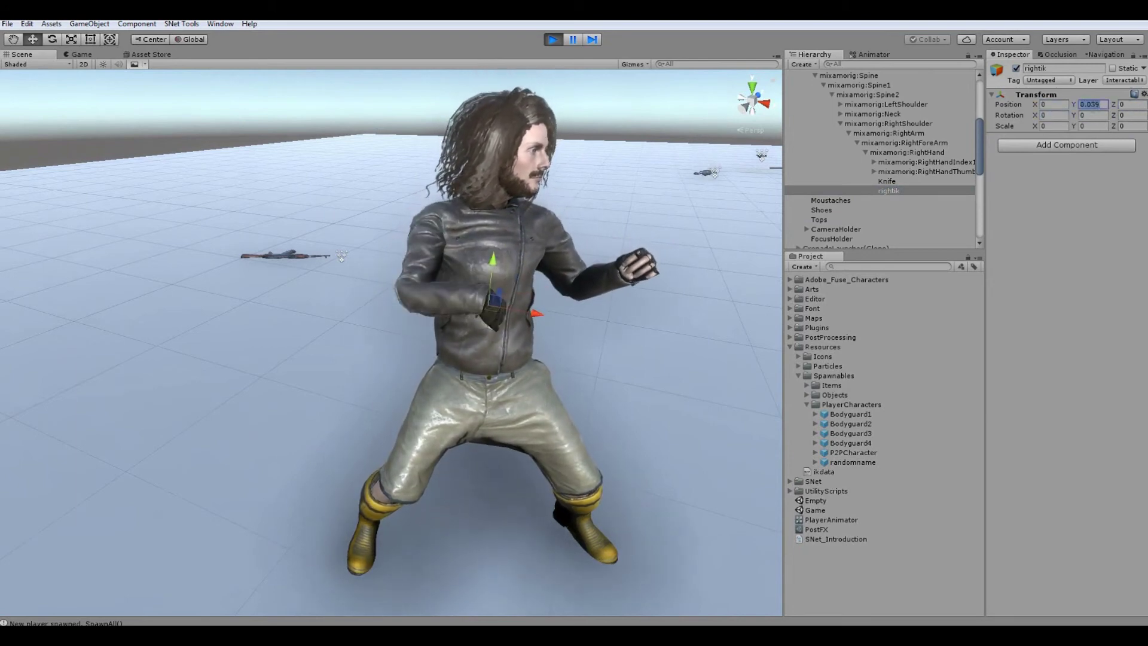
# Move and rotate rightik so the right fist sits in front of the chest.
pyautogui.moveTo(528, 305); pyautogui.dragTo(470, 260)
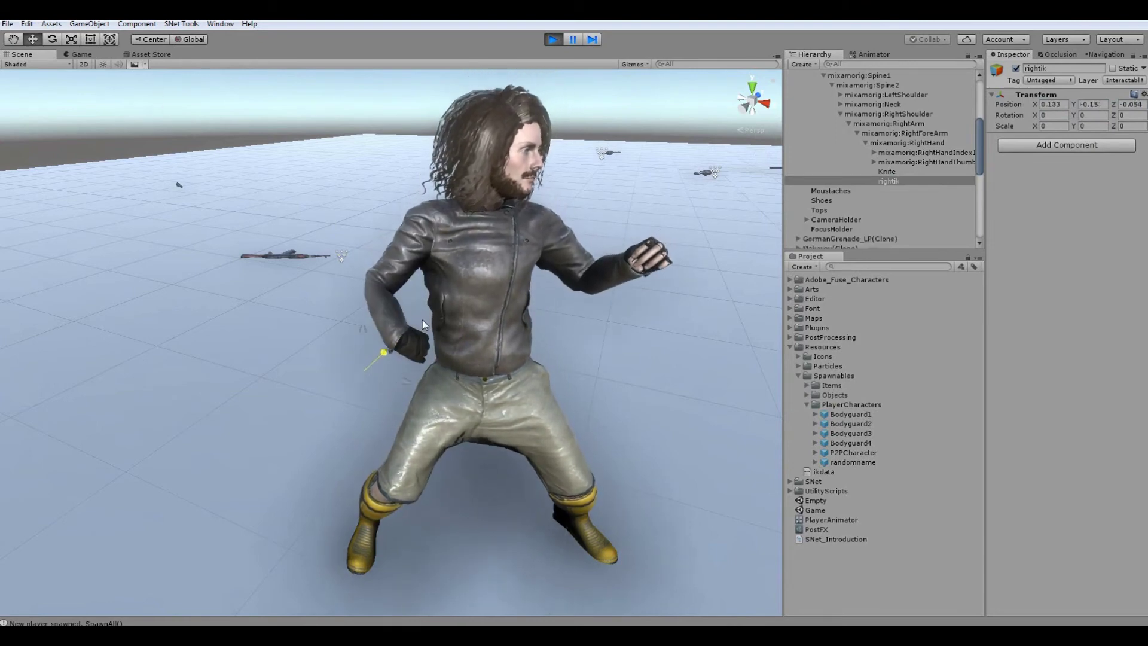
pyautogui.press('e')
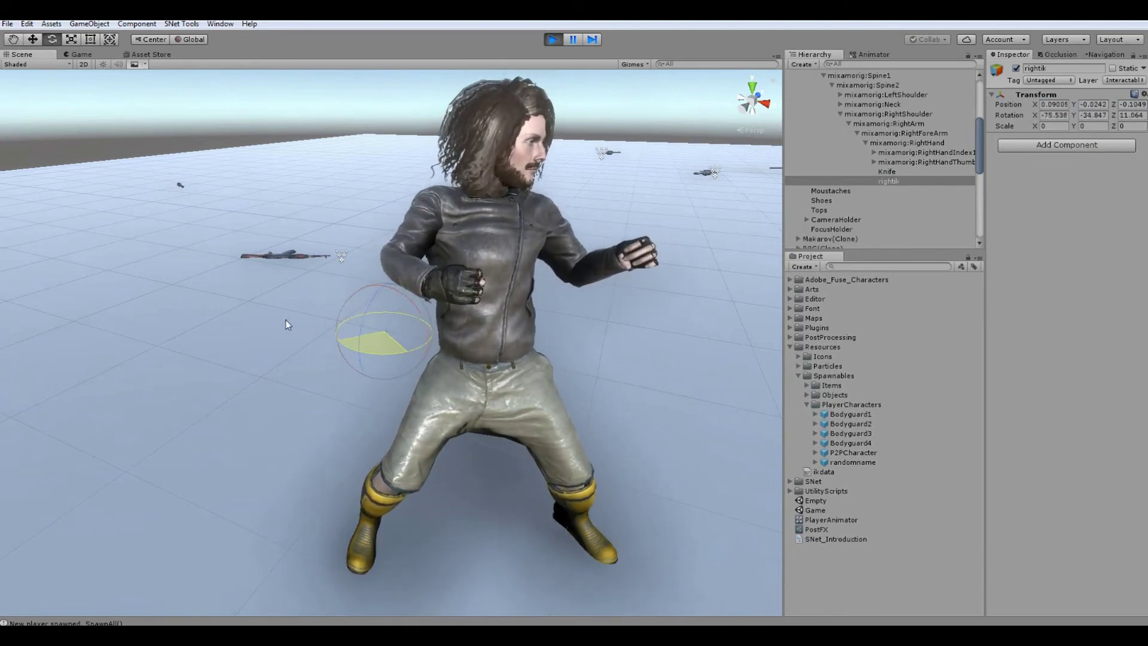
pyautogui.moveTo(283, 323)
pyautogui.mouseDown()
pyautogui.moveTo(461, 361)
pyautogui.moveTo(461, 349)
pyautogui.mouseUp()
pyautogui.press('w')
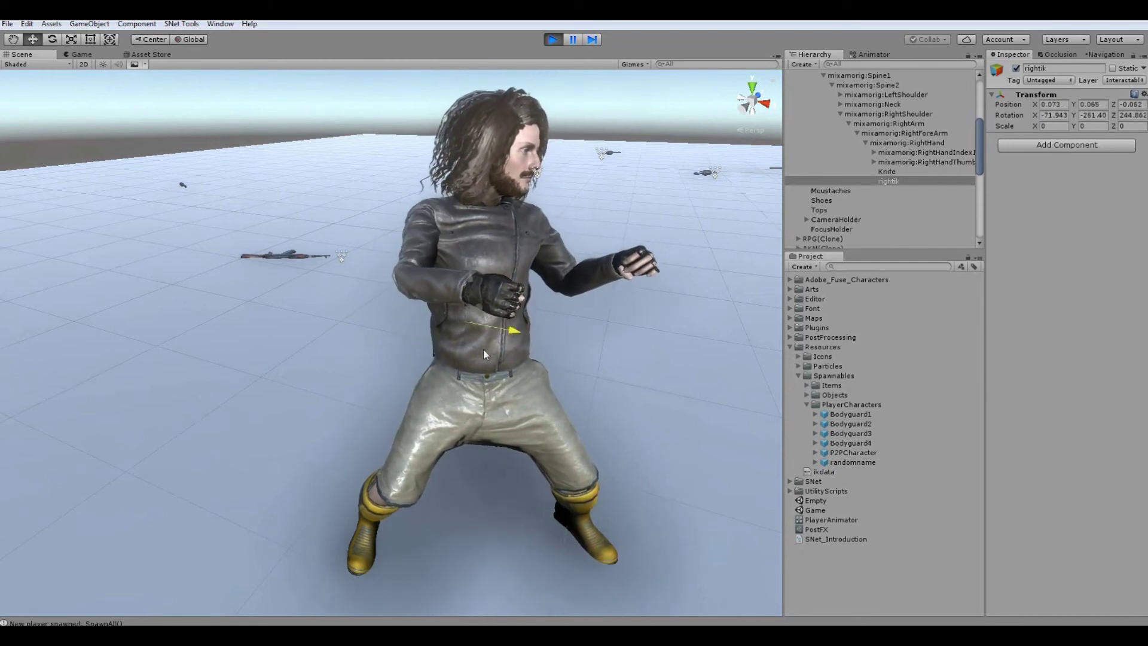
pyautogui.click(896, 173)
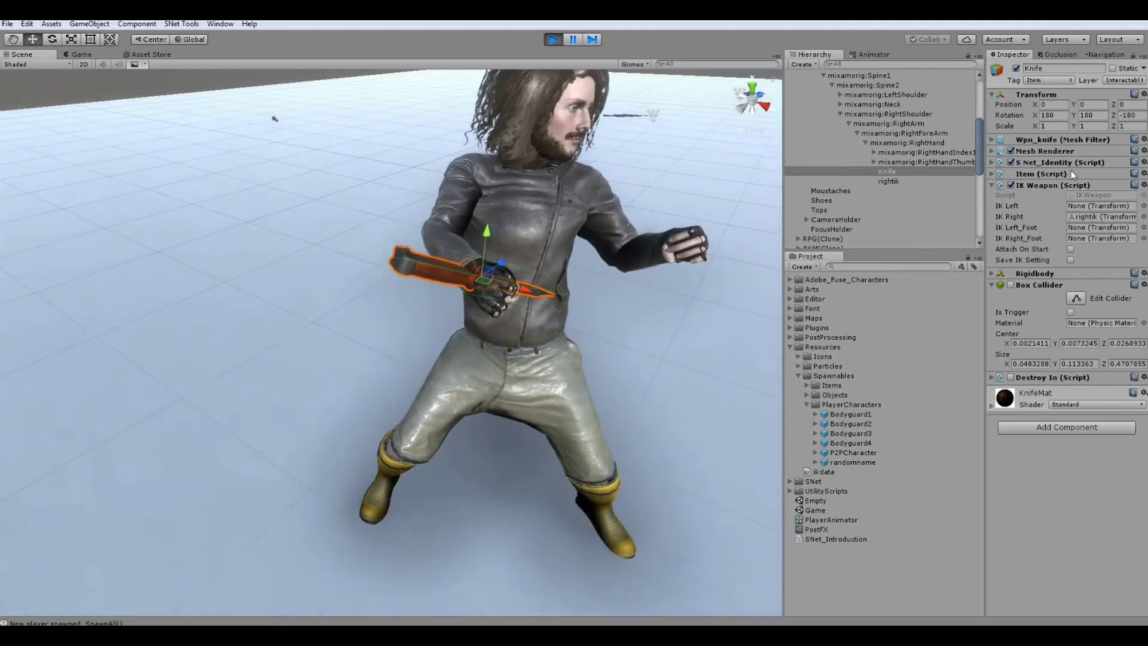
# Reset the Knife's rotation values to 0 in the Inspector.
pyautogui.click(1047, 115)
pyautogui.write('0')
pyautogui.press('Tab')
pyautogui.write('0')
pyautogui.press('Tab')
pyautogui.write('0')
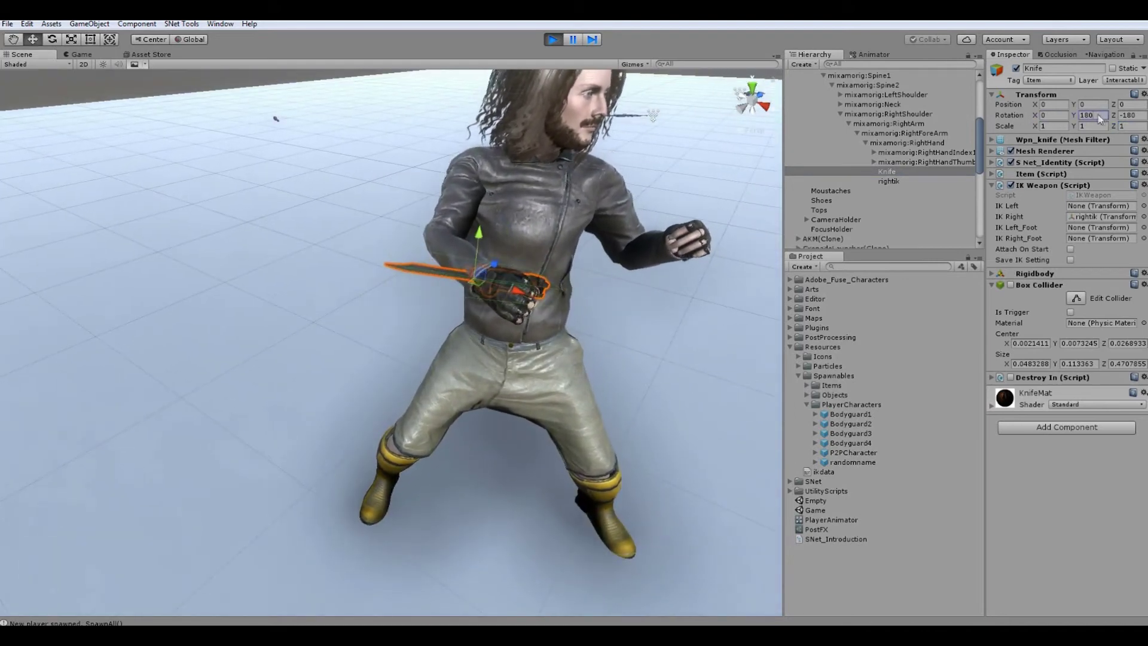
pyautogui.write('e')
# Rotate the knife blade upward, settle it in the fist, and orbit to view from behind.
pyautogui.moveTo(439, 273)
pyautogui.mouseDown()
pyautogui.moveTo(398, 326)
pyautogui.moveTo(434, 313)
pyautogui.moveTo(389, 259)
pyautogui.moveTo(490, 293)
pyautogui.moveTo(500, 207)
pyautogui.mouseUp()
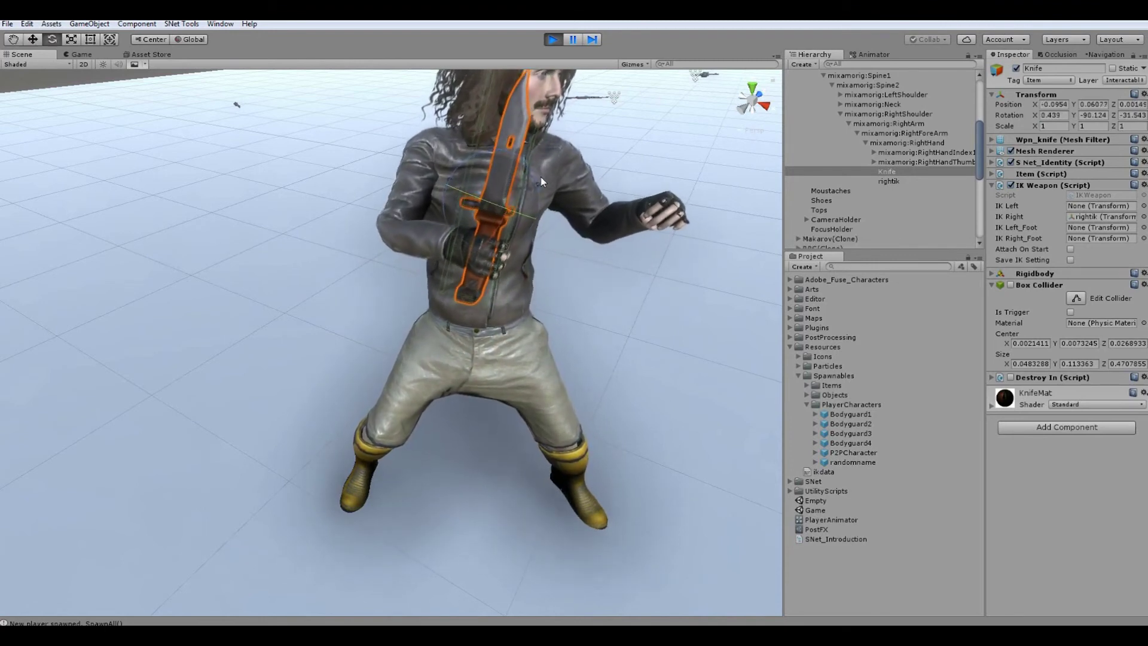
pyautogui.press('w')
pyautogui.moveTo(500, 206); pyautogui.dragTo(480, 200)
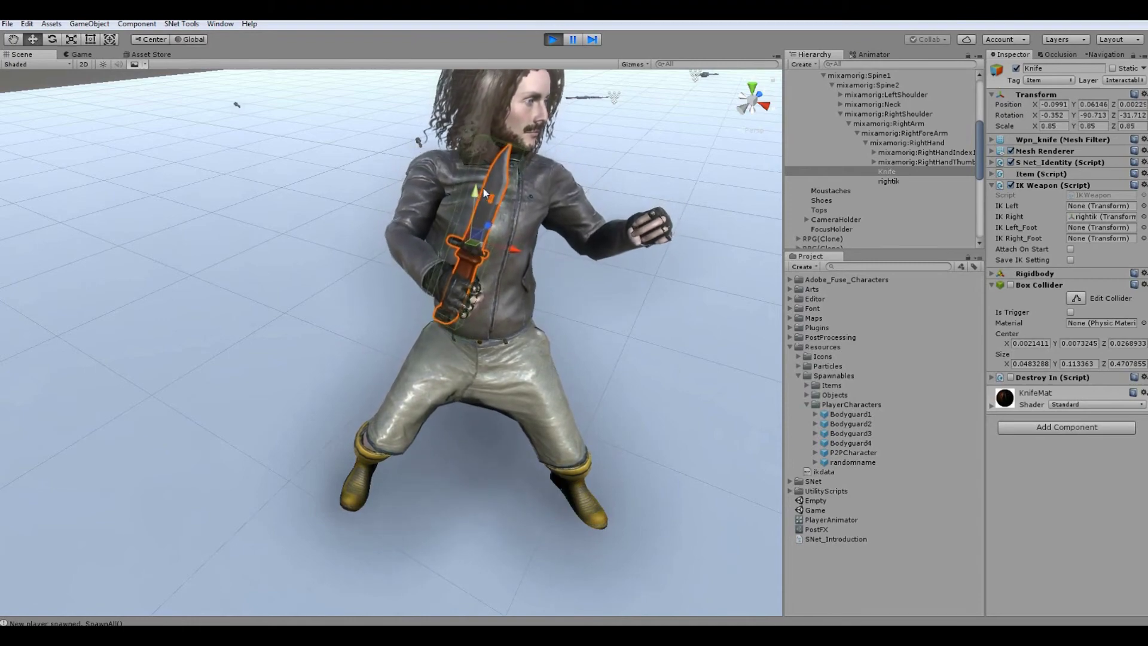
pyautogui.scroll(-5, 486, 198)
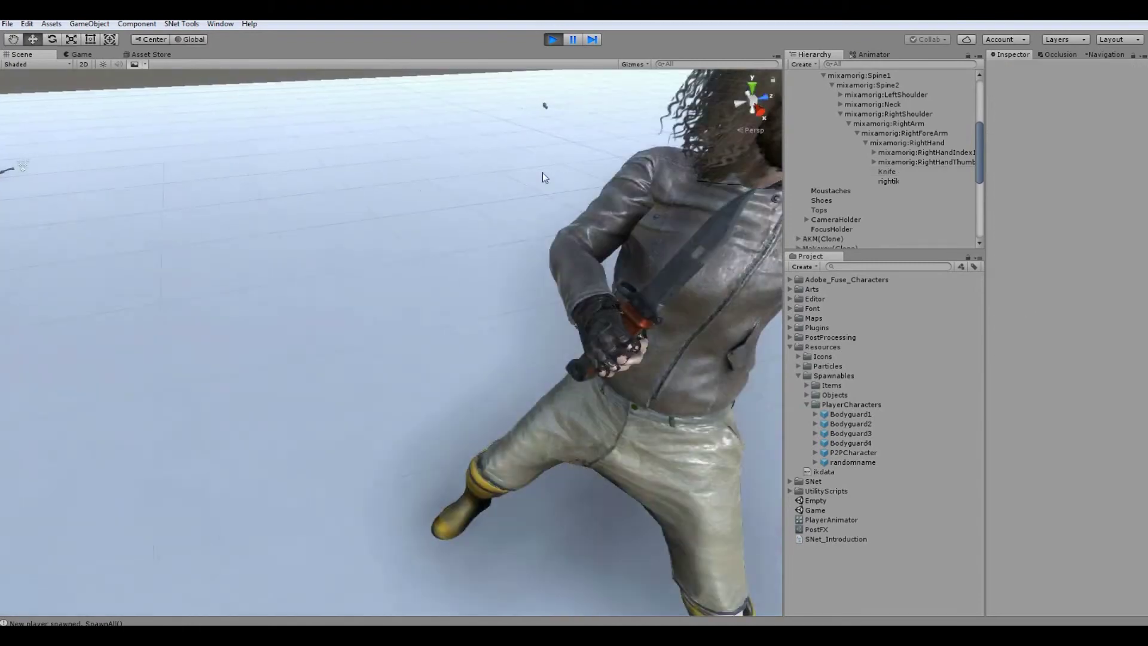
pyautogui.moveTo(486, 198)
pyautogui.mouseDown(button='right')
pyautogui.moveTo(473, 187)
pyautogui.moveTo(542, 201)
pyautogui.mouseUp(button='right')
pyautogui.scroll(2, 541, 201)
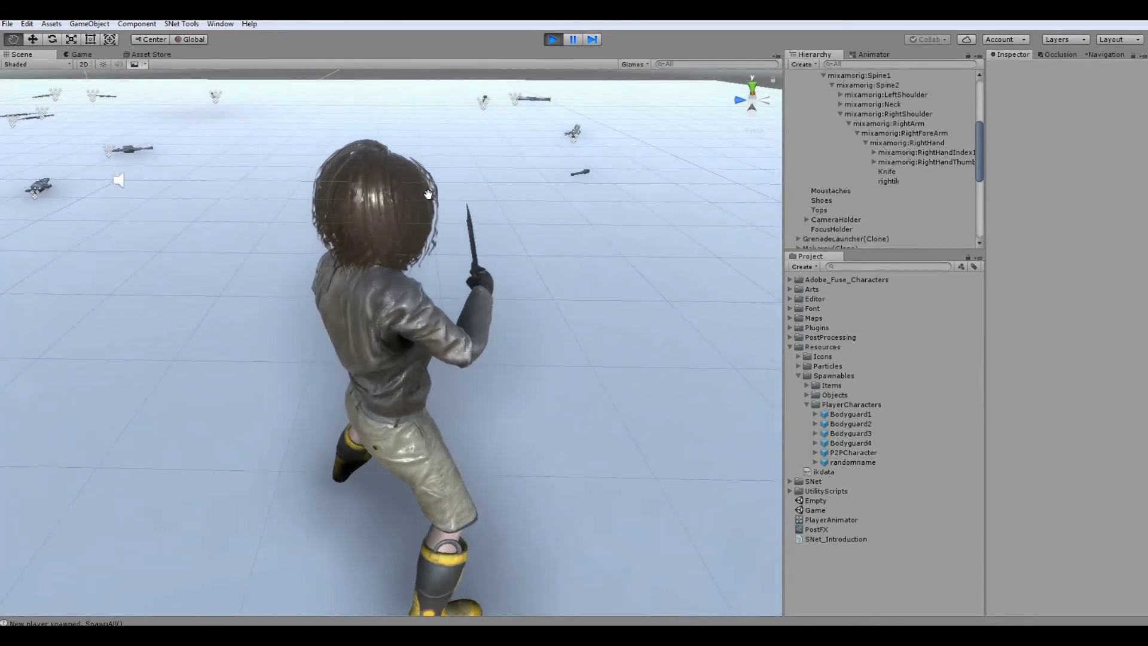
# Add a Game view tab next to the Project files panel.
pyautogui.rightClick(845, 257)
pyautogui.moveTo(933, 327)
pyautogui.click(971, 341)
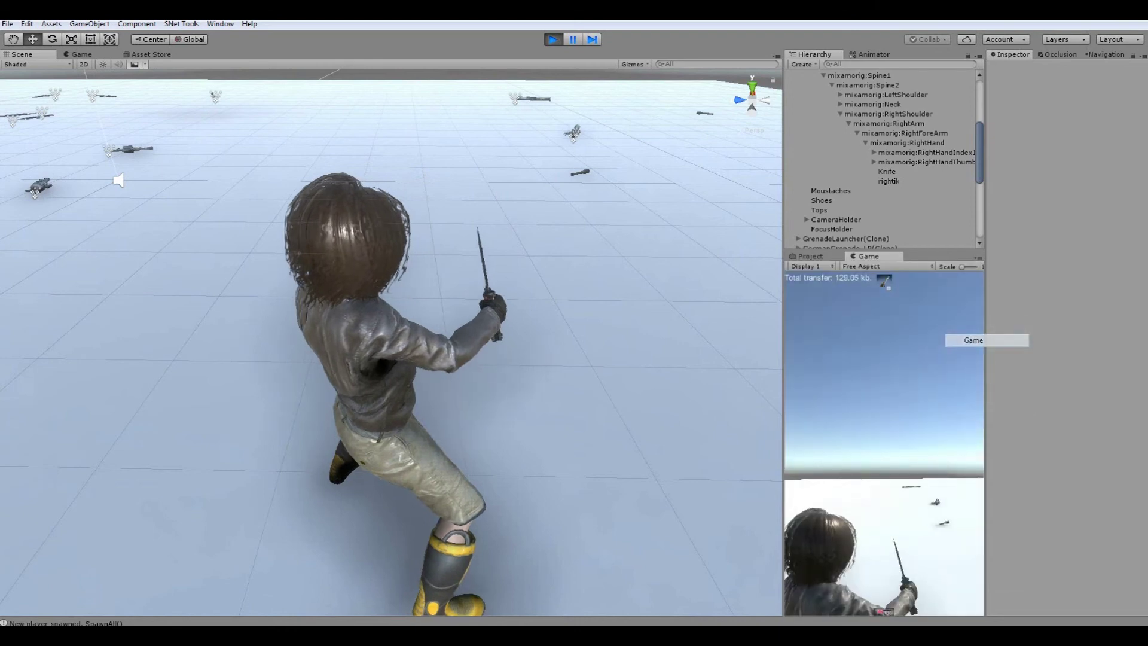
# Run the character around in play mode and check the Knife's weapon settings.
pyautogui.press('w')
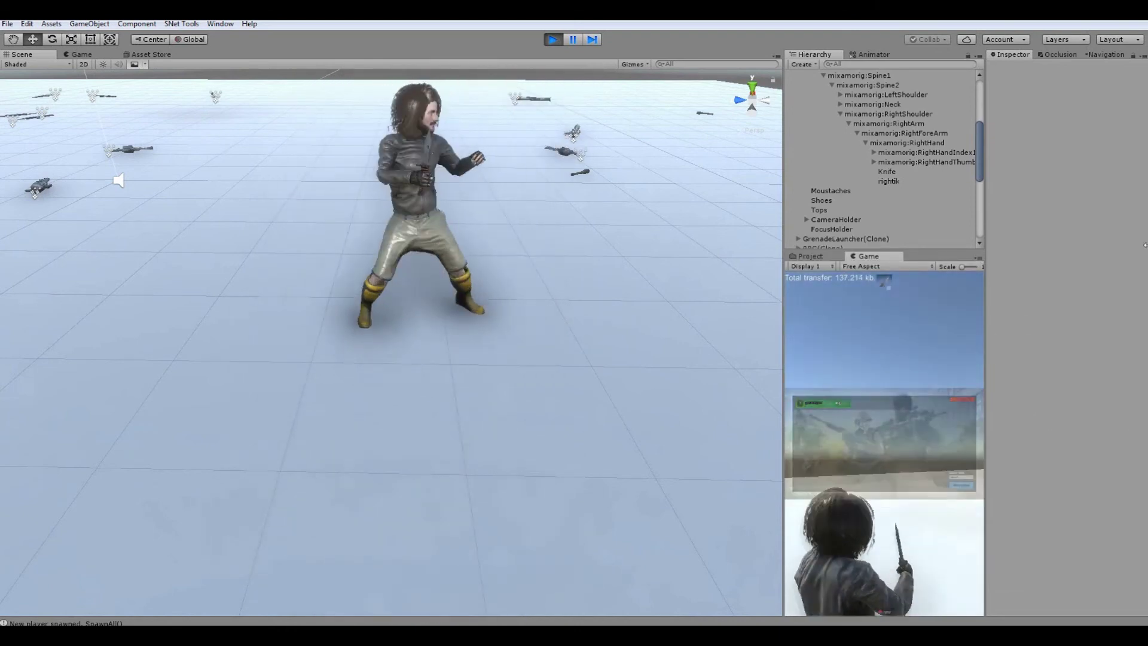
pyautogui.click(906, 175)
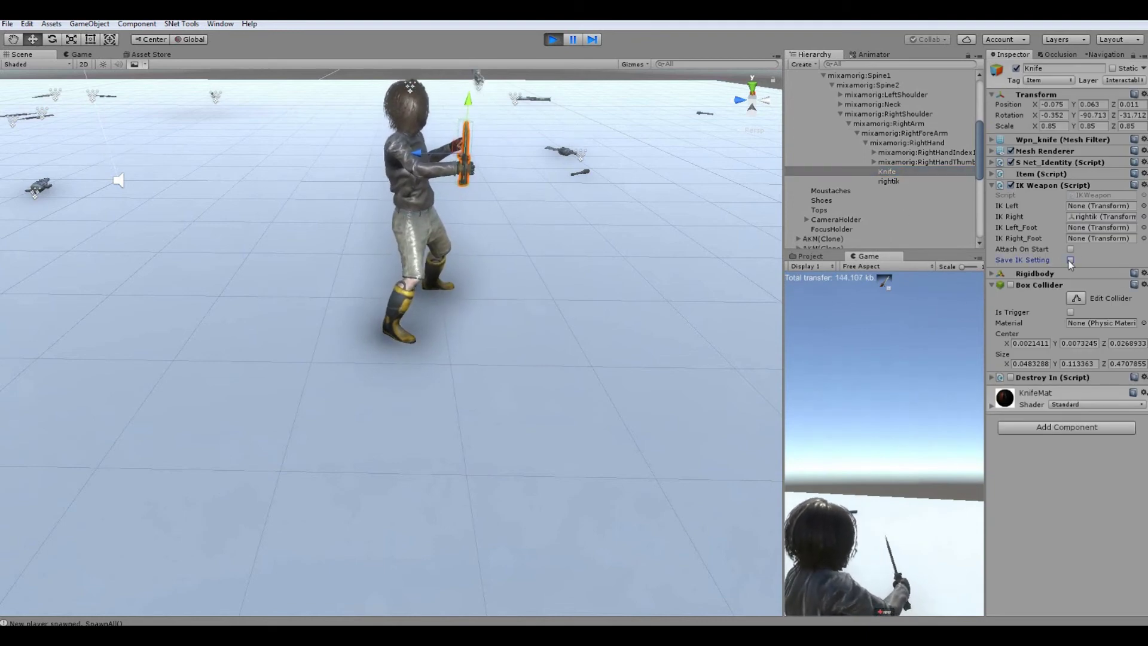
pyautogui.click(950, 350)
pyautogui.press('w')
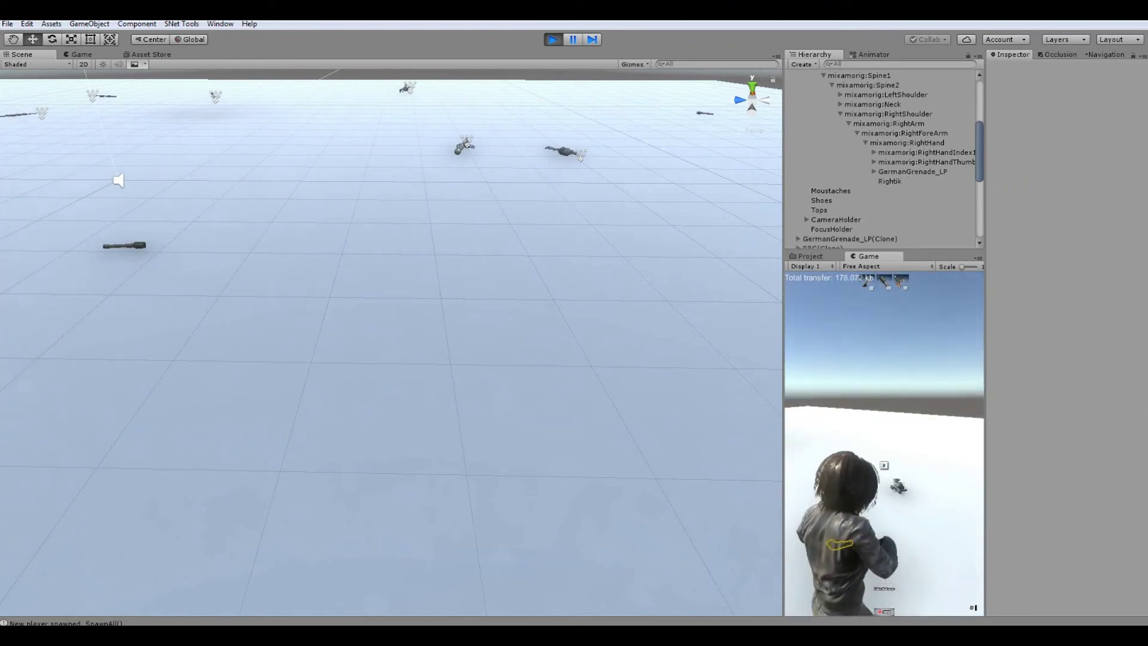
# Select rightIK, frame it with F, and orbit close to the character's side.
pyautogui.click(884, 193)
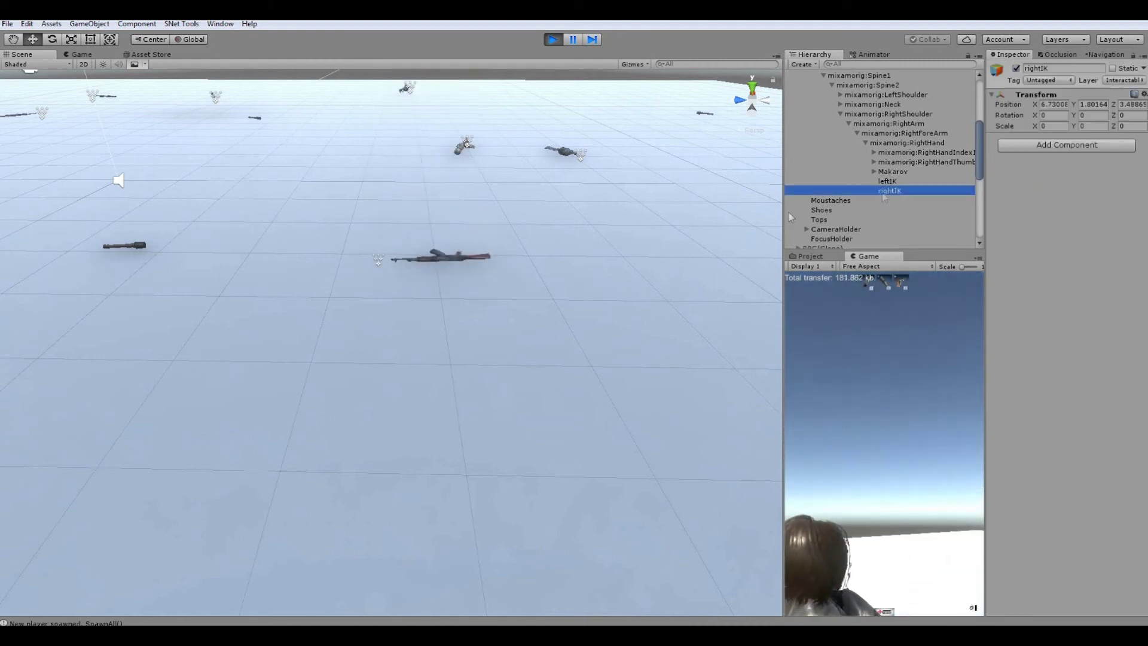
pyautogui.press('f')
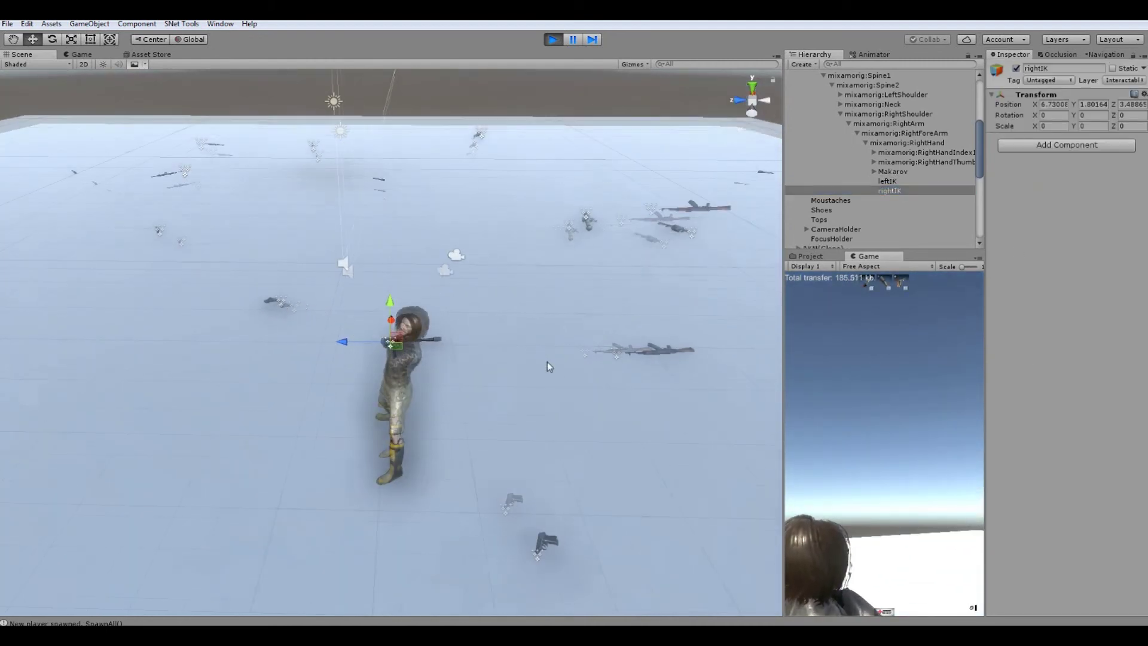
pyautogui.scroll(3, 538, 368)
pyautogui.moveTo(517, 375)
pyautogui.keyDown('alt'); pyautogui.mouseDown()
pyautogui.moveTo(592, 350)
pyautogui.moveTo(599, 407)
pyautogui.mouseUp(); pyautogui.keyUp('alt')
# Inspect the leftIK and rightIK targets around the hand, then frame the Makarov pistol.
pyautogui.click(893, 171)
pyautogui.click(888, 181)
pyautogui.keyDown('ctrl'); pyautogui.click(890, 190); pyautogui.keyUp('ctrl')
pyautogui.click(389, 305)
pyautogui.click(390, 305)
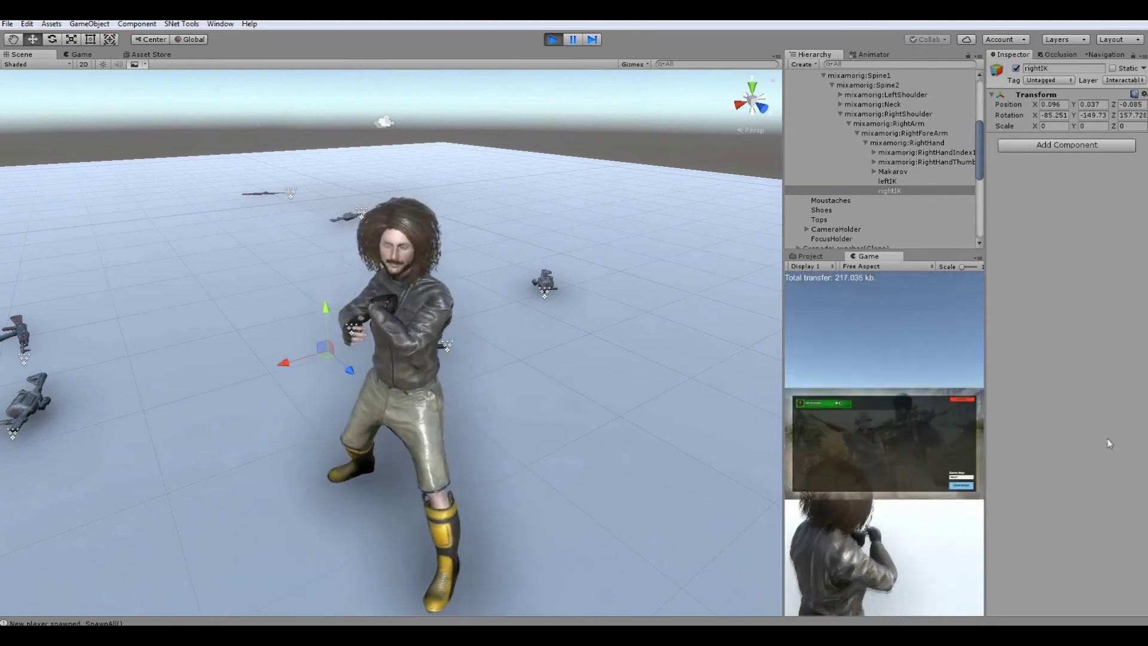
pyautogui.keyDown('alt'); pyautogui.moveTo(281, 383); pyautogui.dragTo(309, 366); pyautogui.keyUp('alt')
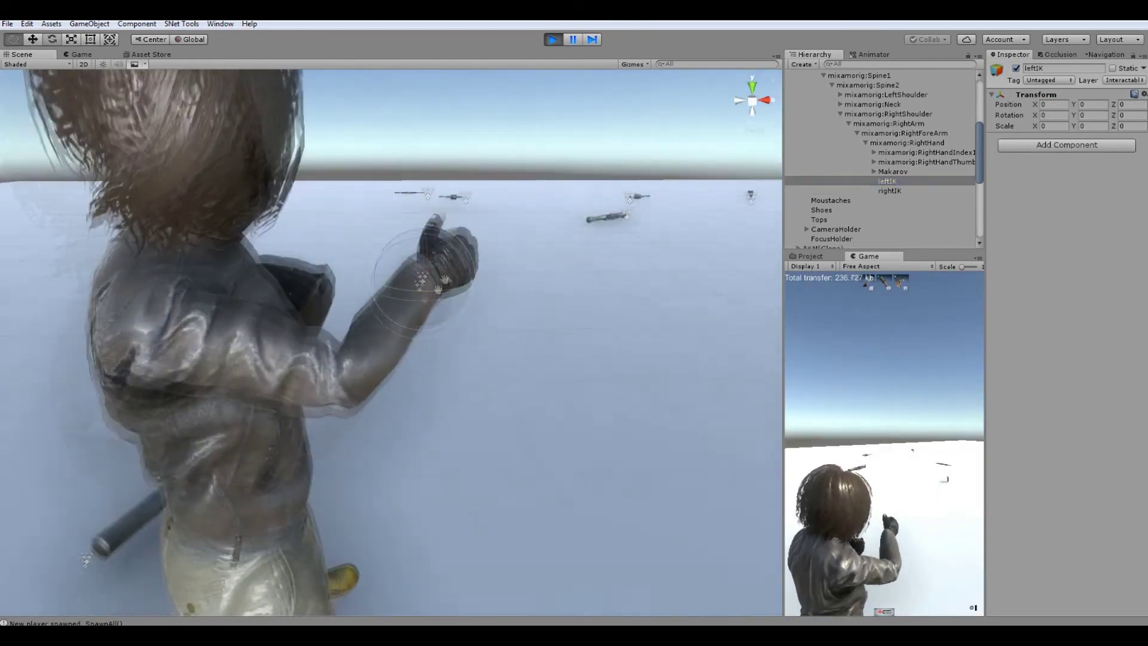
pyautogui.doubleClick(949, 172)
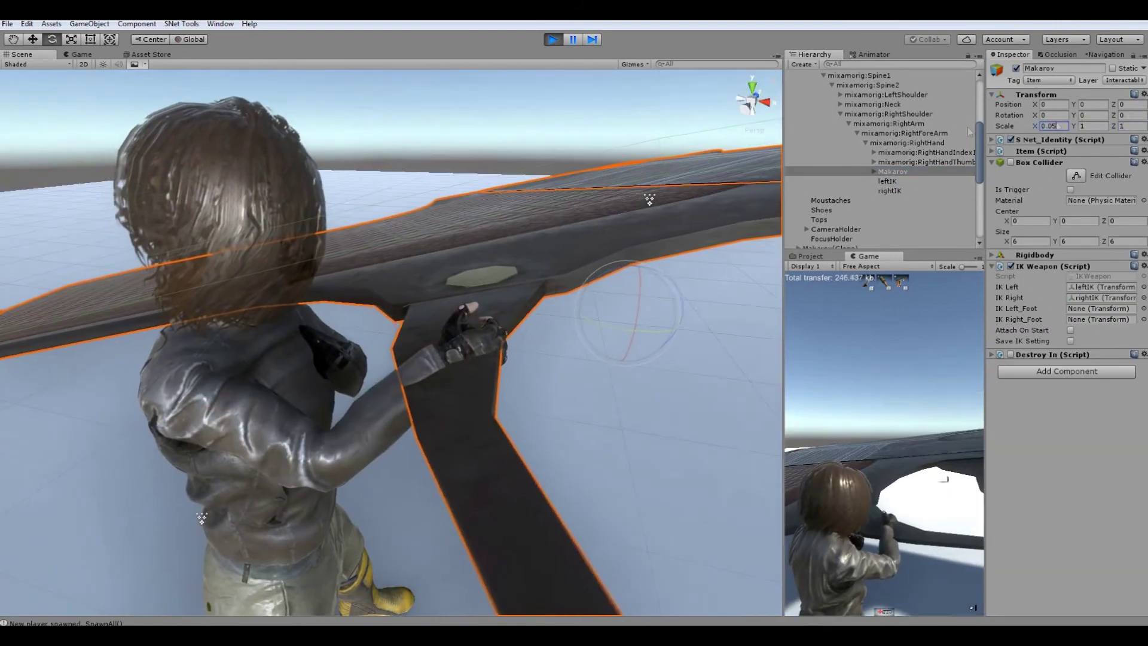
# Shrink the Makarov to 0.05 scale, level it, and seat it in the right hand.
pyautogui.hotkey('ctrl', 'z')
pyautogui.moveTo(462, 390); pyautogui.dragTo(453, 386)
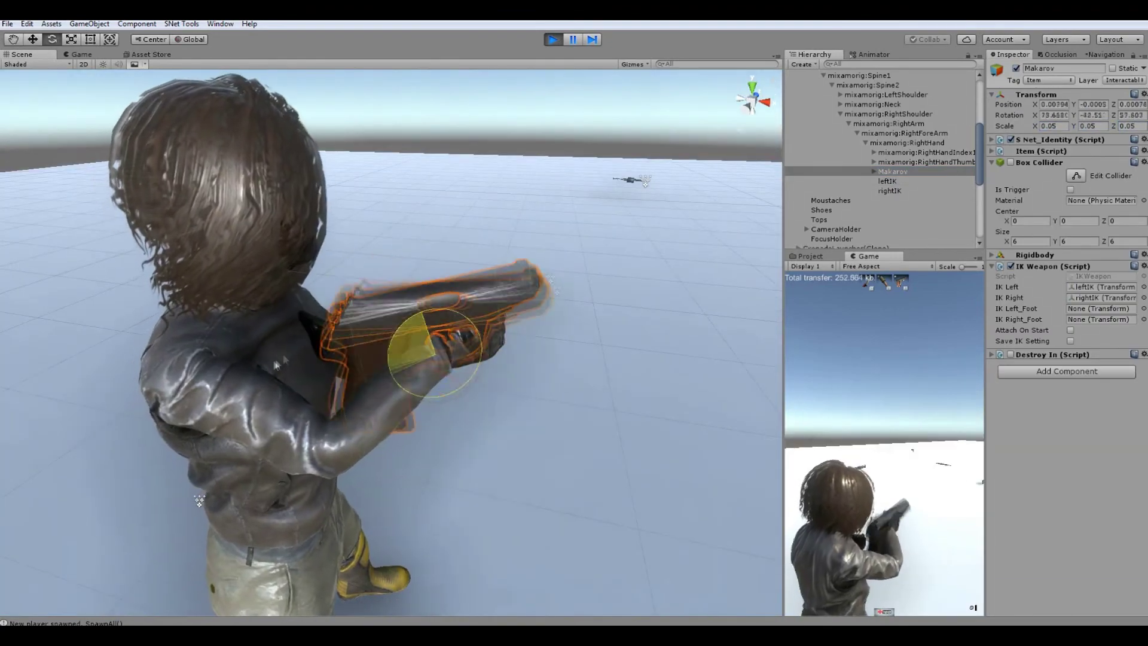
pyautogui.moveTo(455, 329); pyautogui.dragTo(538, 324)
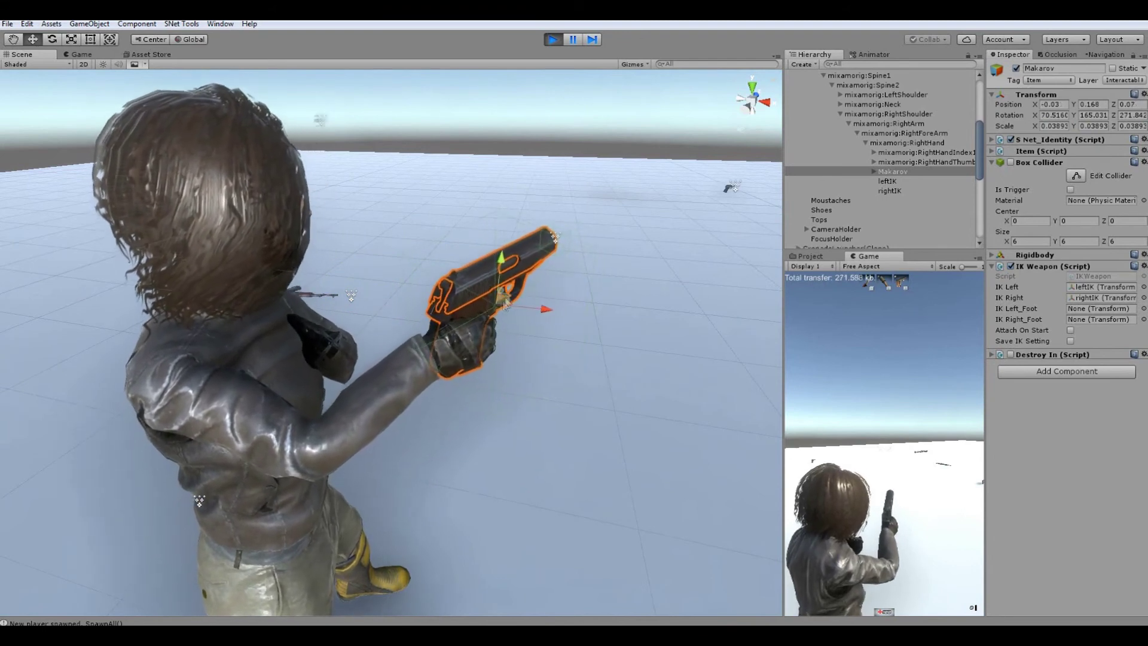
# Rotate the rightIK target so the right hand wraps the pistol grip.
pyautogui.click(890, 190)
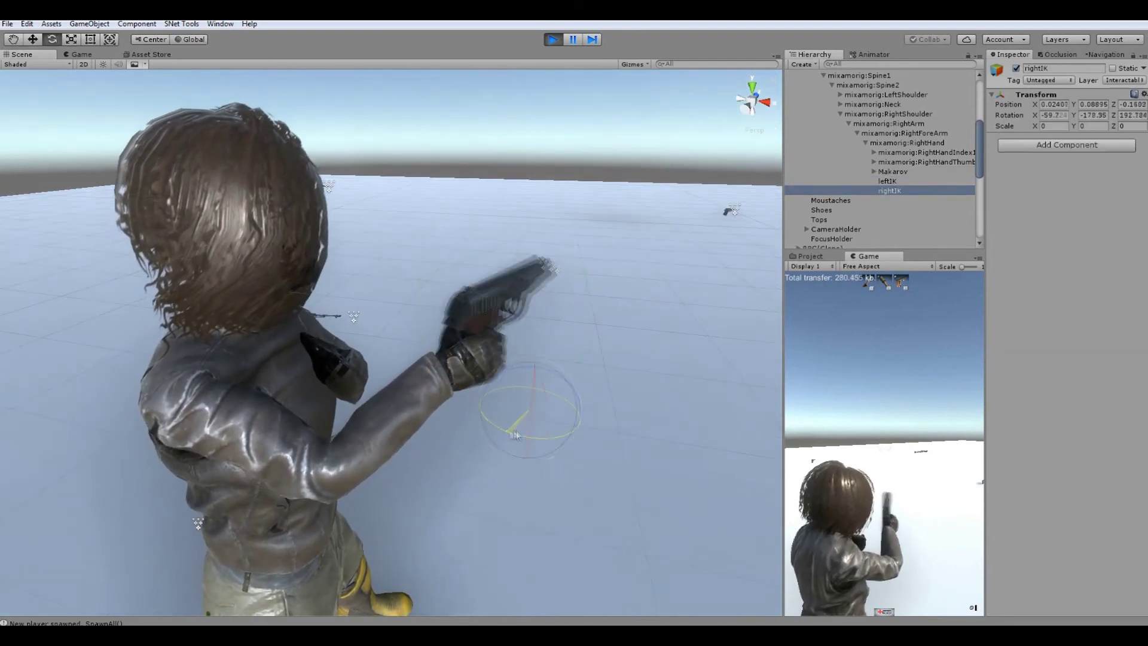
pyautogui.moveTo(556, 429); pyautogui.dragTo(520, 370)
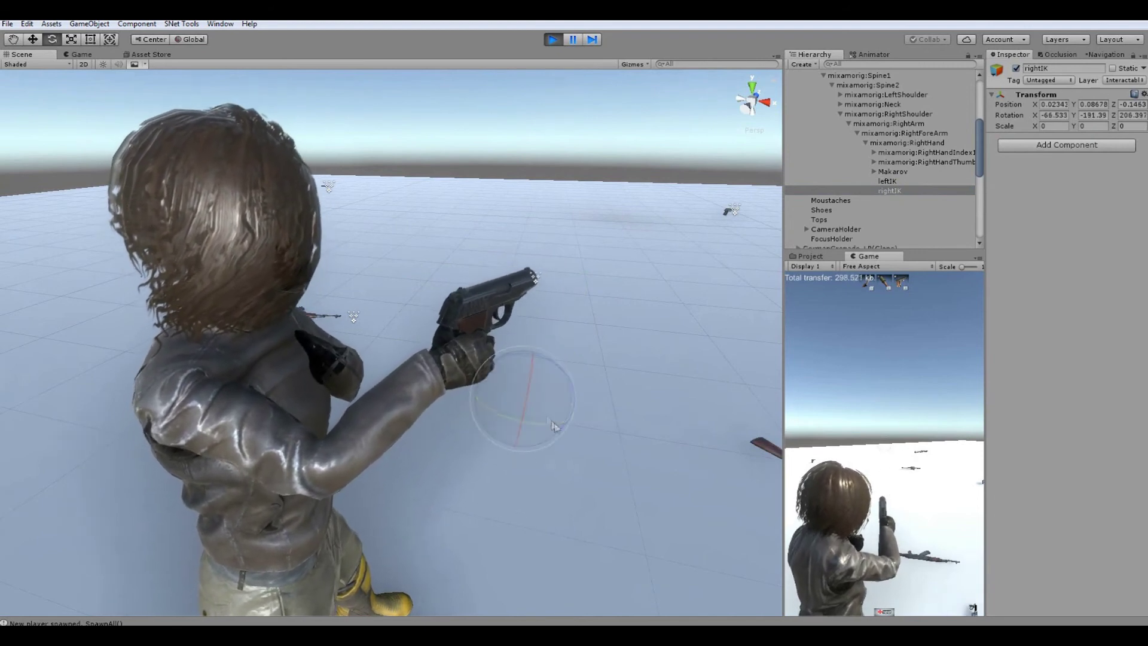
pyautogui.moveTo(590, 272); pyautogui.dragTo(574, 257, button='right')
pyautogui.press('w')
pyautogui.press('w')
pyautogui.press('e')
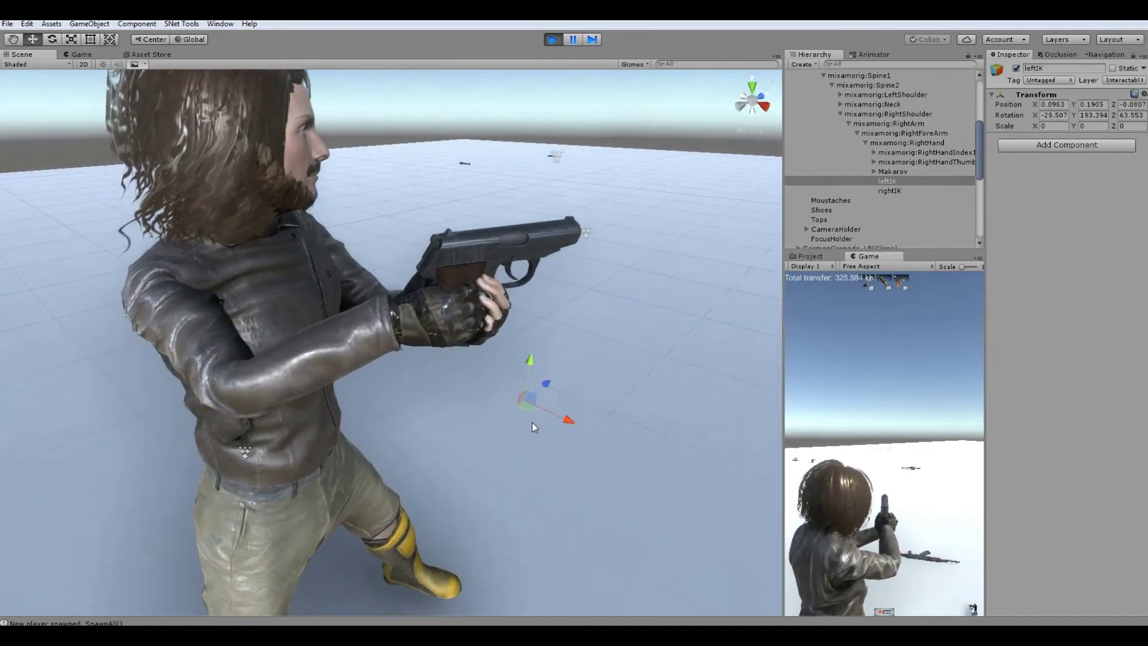
# Move and rotate the leftIK target so the left hand supports the grip.
pyautogui.moveTo(544, 418); pyautogui.dragTo(505, 326, button='right')
pyautogui.press('e')
pyautogui.moveTo(479, 320); pyautogui.dragTo(447, 268)
pyautogui.press('w')
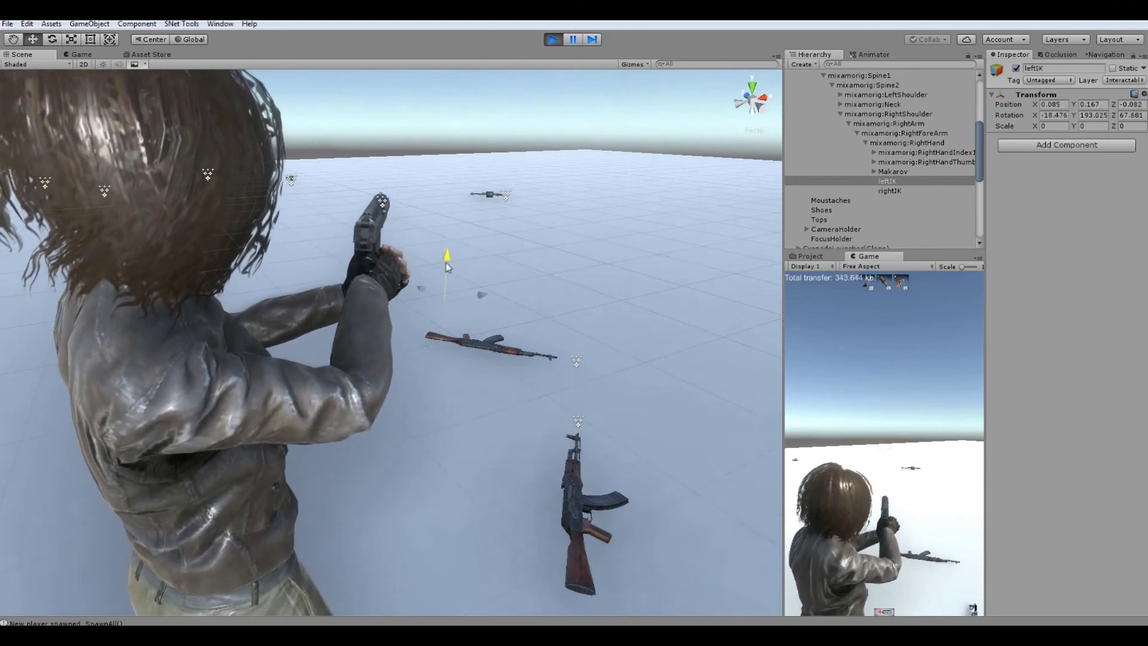
# Adjust the Makarov (scale 0.02793) and dock the Game view beside the Scene tab.
pyautogui.click(893, 171)
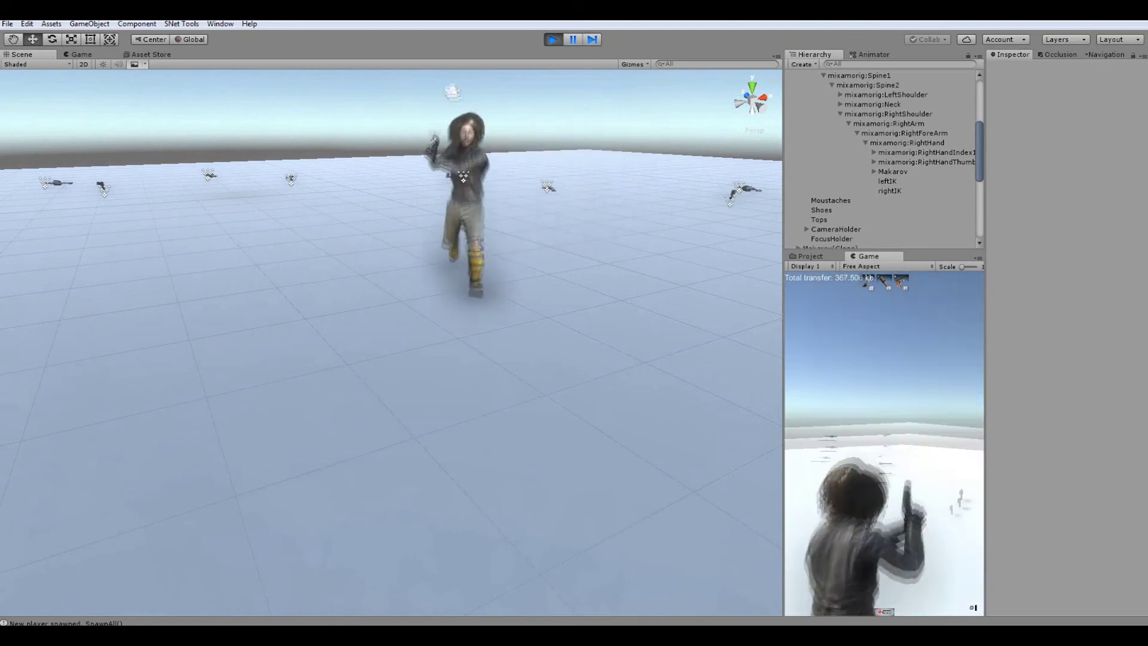
pyautogui.doubleClick(893, 171)
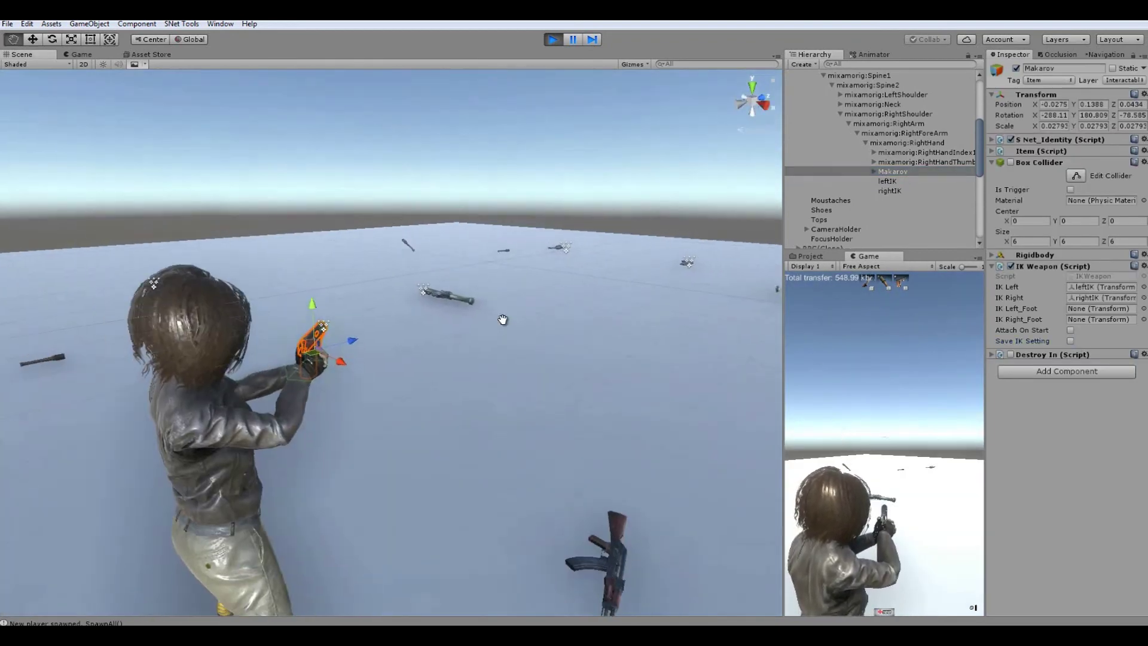
pyautogui.keyDown('alt'); pyautogui.moveTo(487, 325); pyautogui.dragTo(774, 293); pyautogui.keyUp('alt')
pyautogui.moveTo(869, 256); pyautogui.dragTo(201, 53)
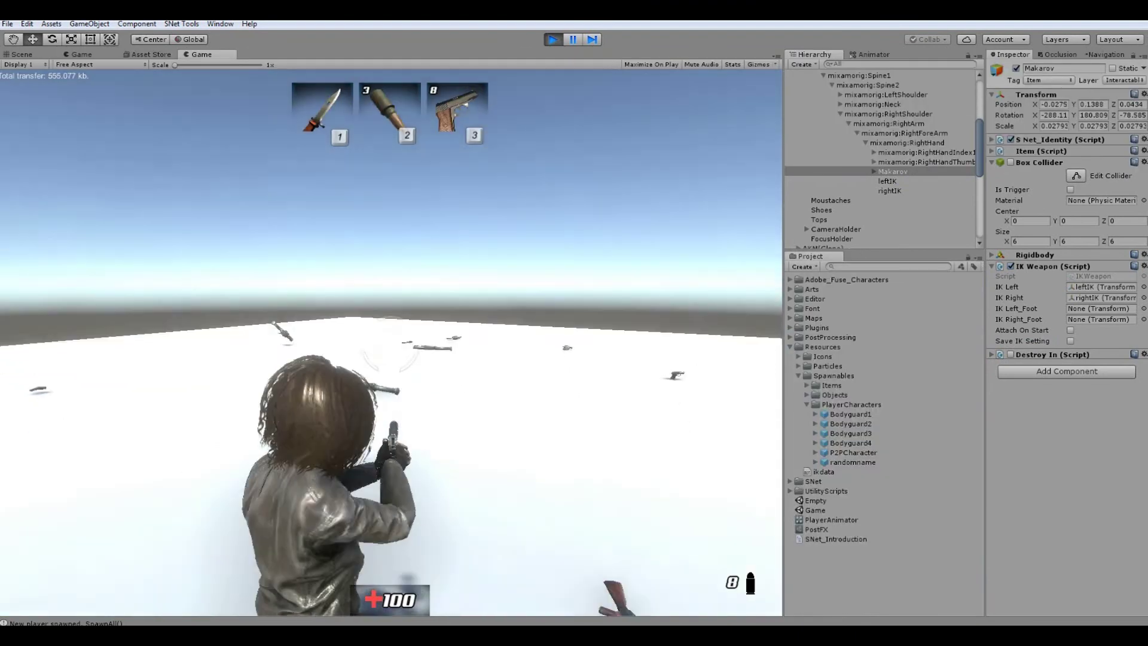
# Switch to the knife with 1, back to the Makarov with 3, and fire the pistol.
pyautogui.press('1')
pyautogui.press('3')
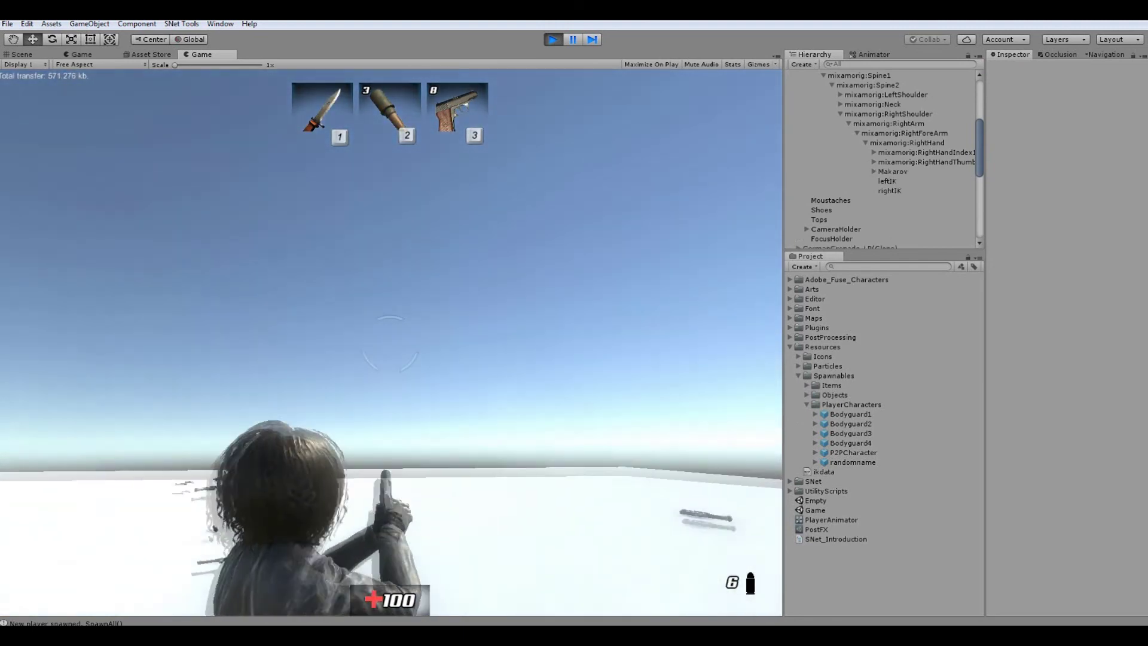
pyautogui.click(390, 341)
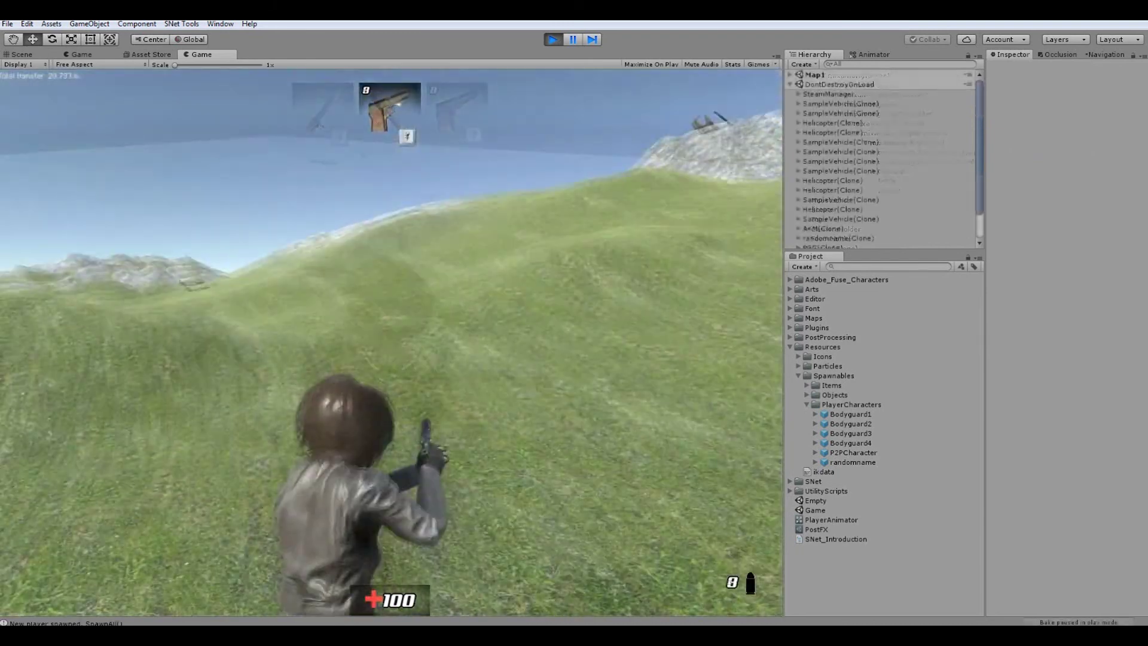
# Run up the grassy slope on Map1, ride the four-wheeled vehicle, and climb out.
pyautogui.press('w')
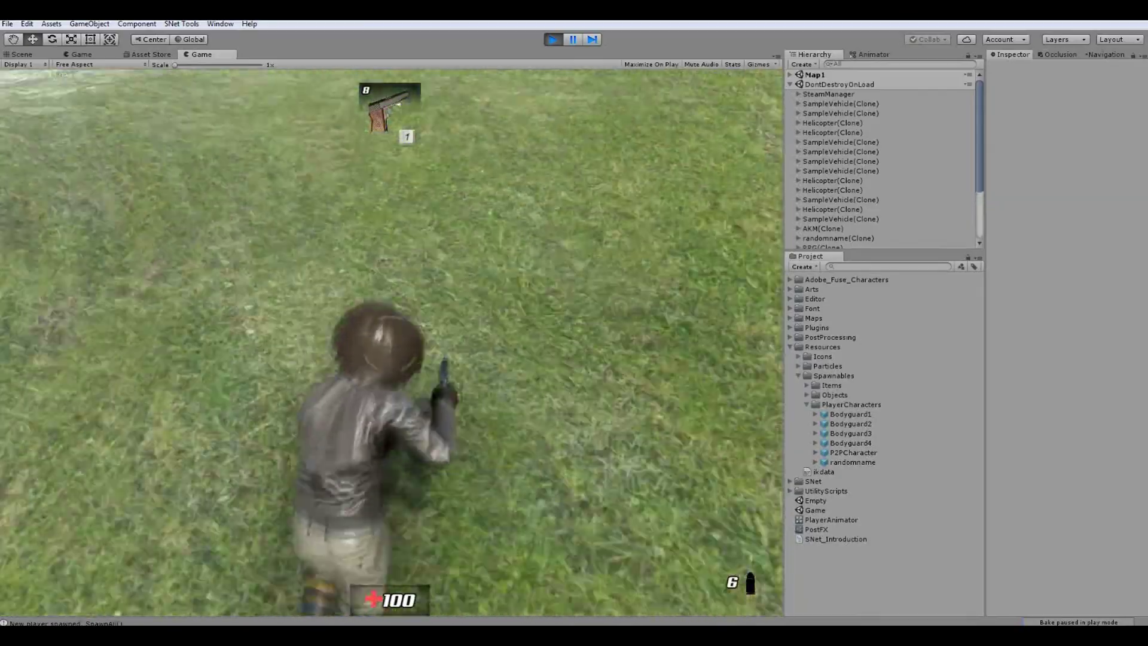
pyautogui.press('w')
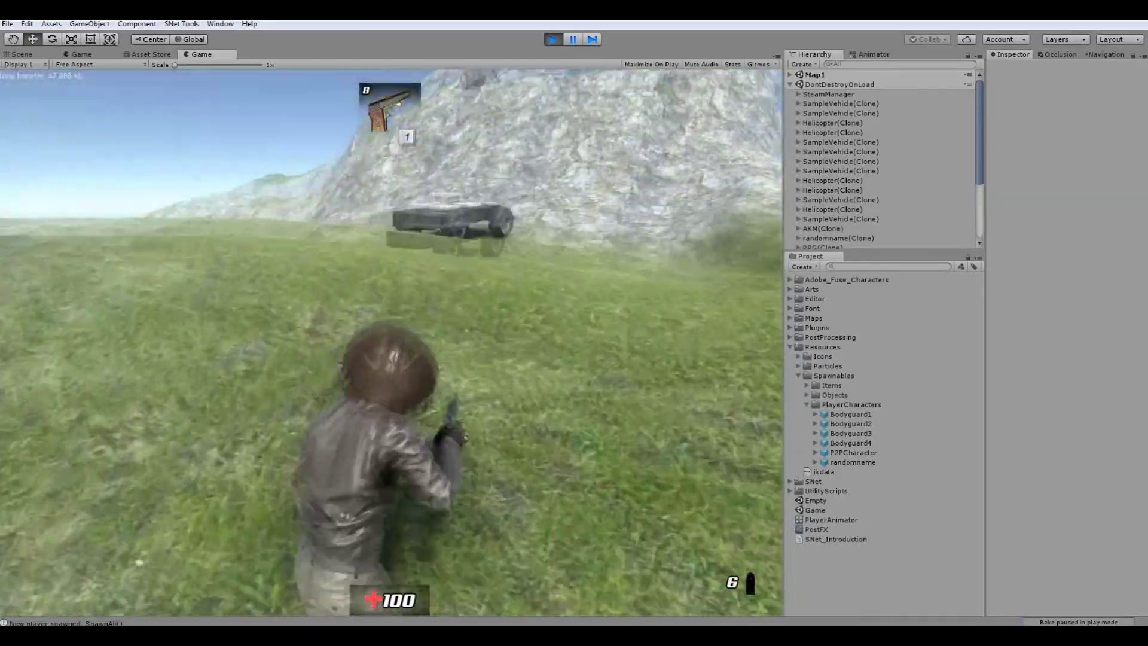
pyautogui.press('w')
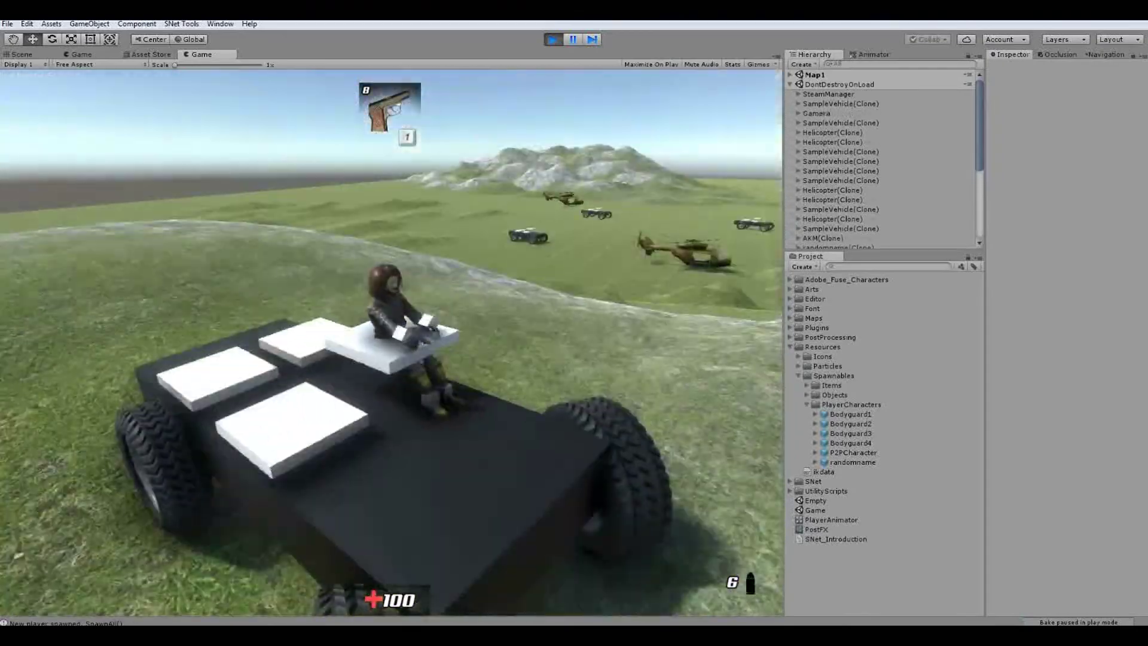
pyautogui.press('a')
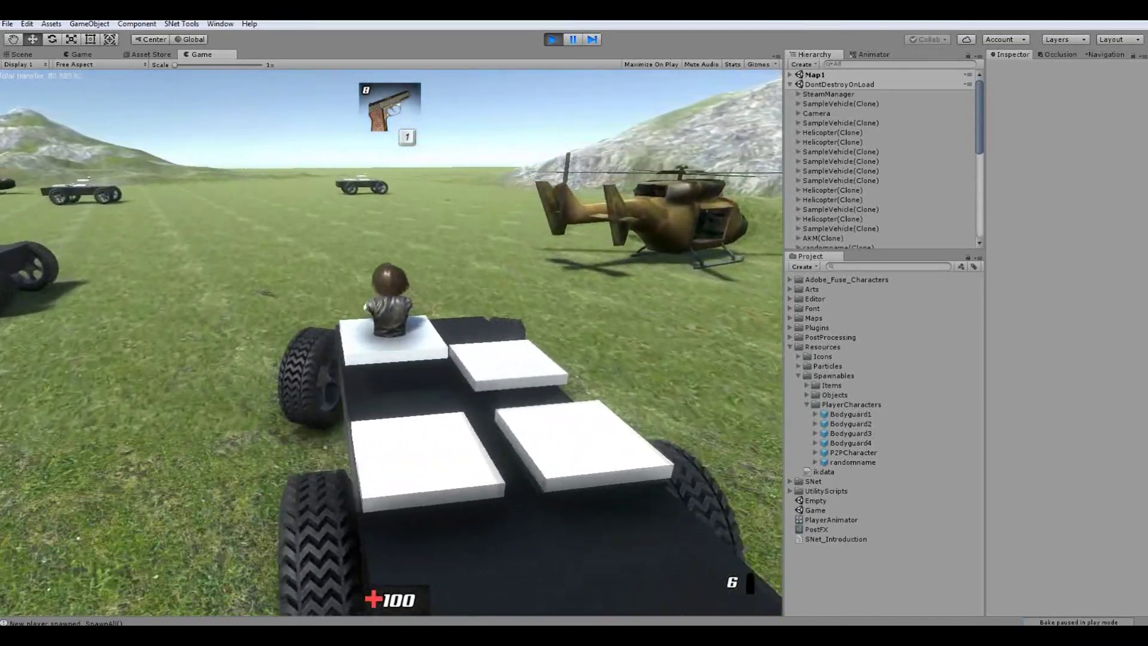
pyautogui.press('f')
# Fire three shots from the Makarov on foot.
pyautogui.click(388, 342)
pyautogui.click(388, 342)
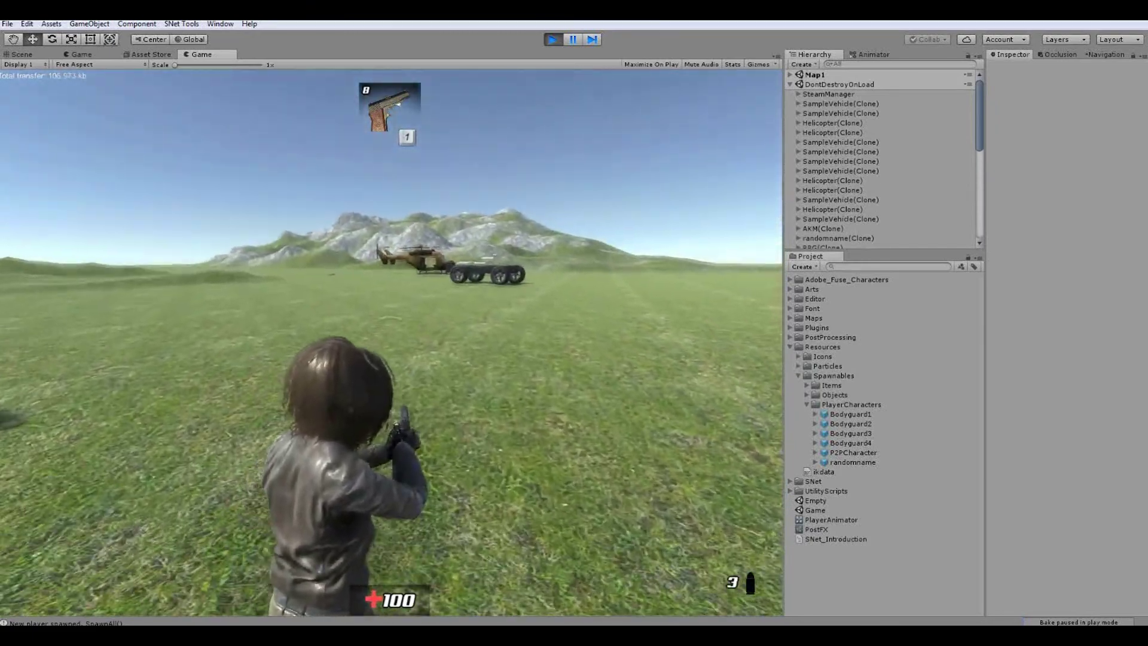
pyautogui.click(388, 342)
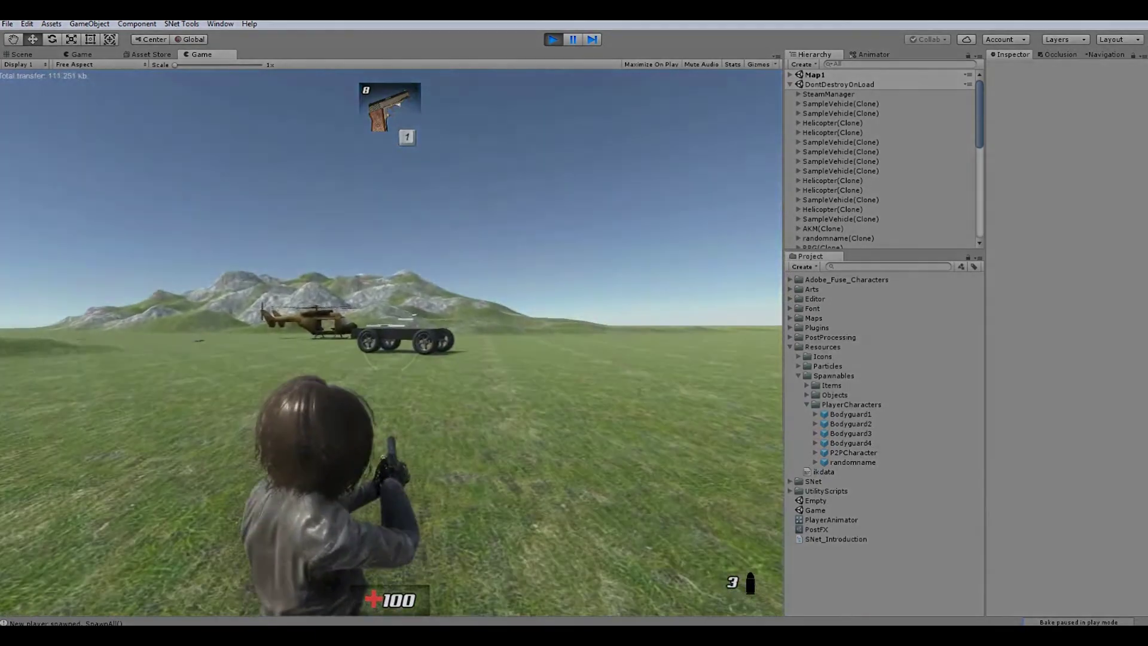